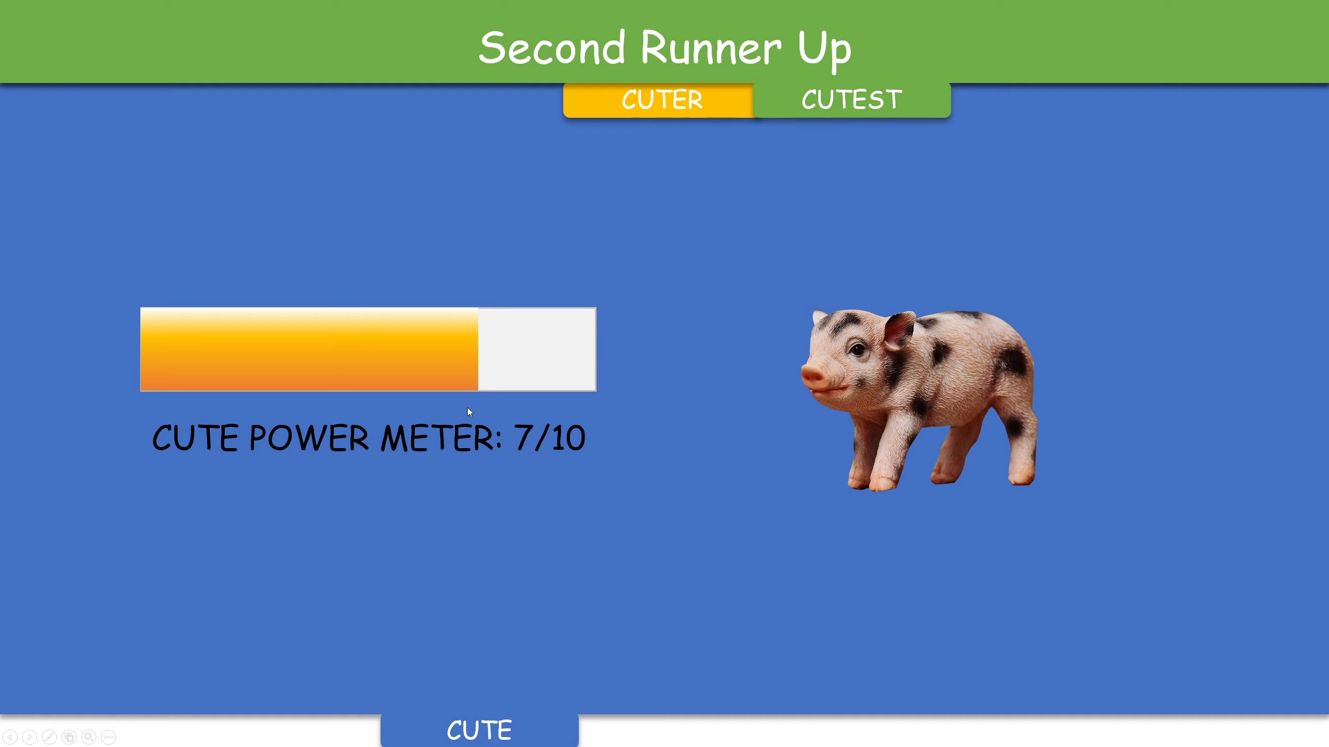
During the slide show, follow the CUTER tab to the First Runner Up slide
{"action": "left_click", "coordinate": [687, 109]}
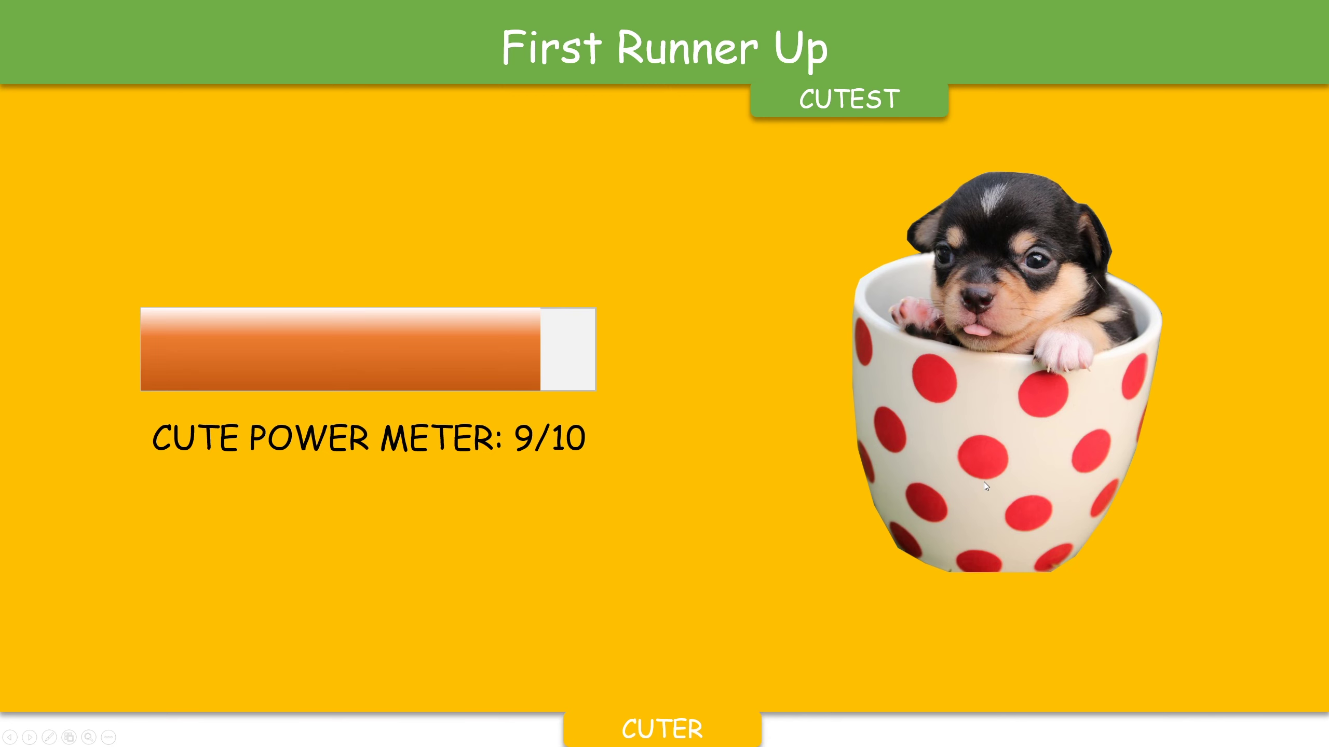
End the show, switch to the Slides tutorial presentation and open slide 3, Second Runner Up
{"action": "key", "text": "Escape"}
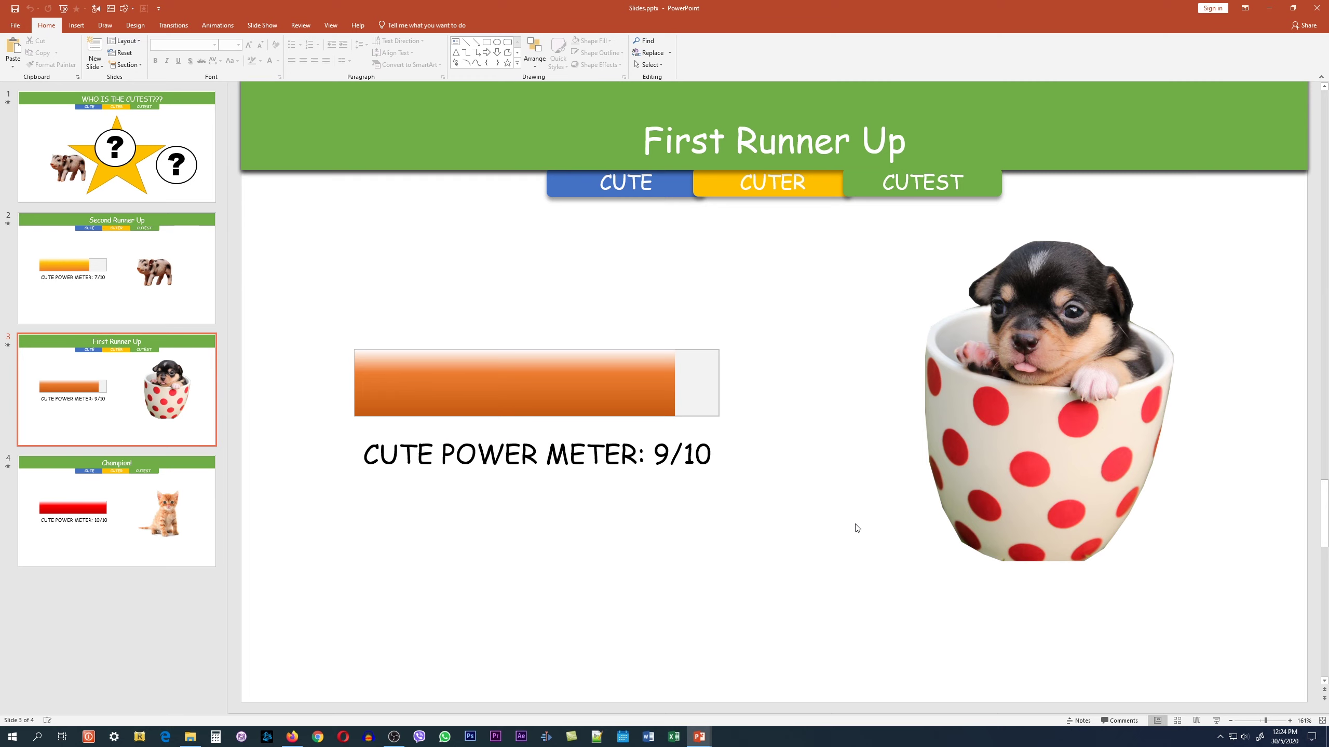
{"action": "mouse_move", "coordinate": [701, 736]}
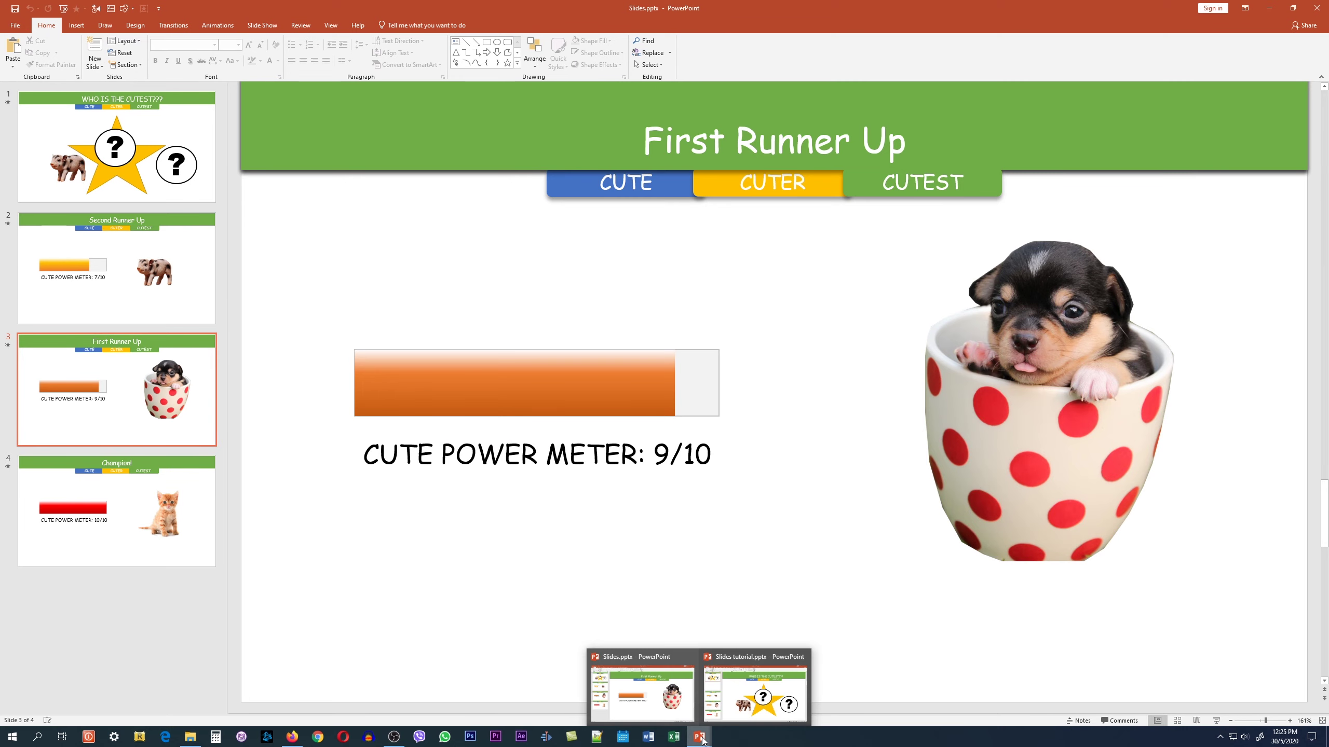
{"action": "left_click", "coordinate": [905, 690]}
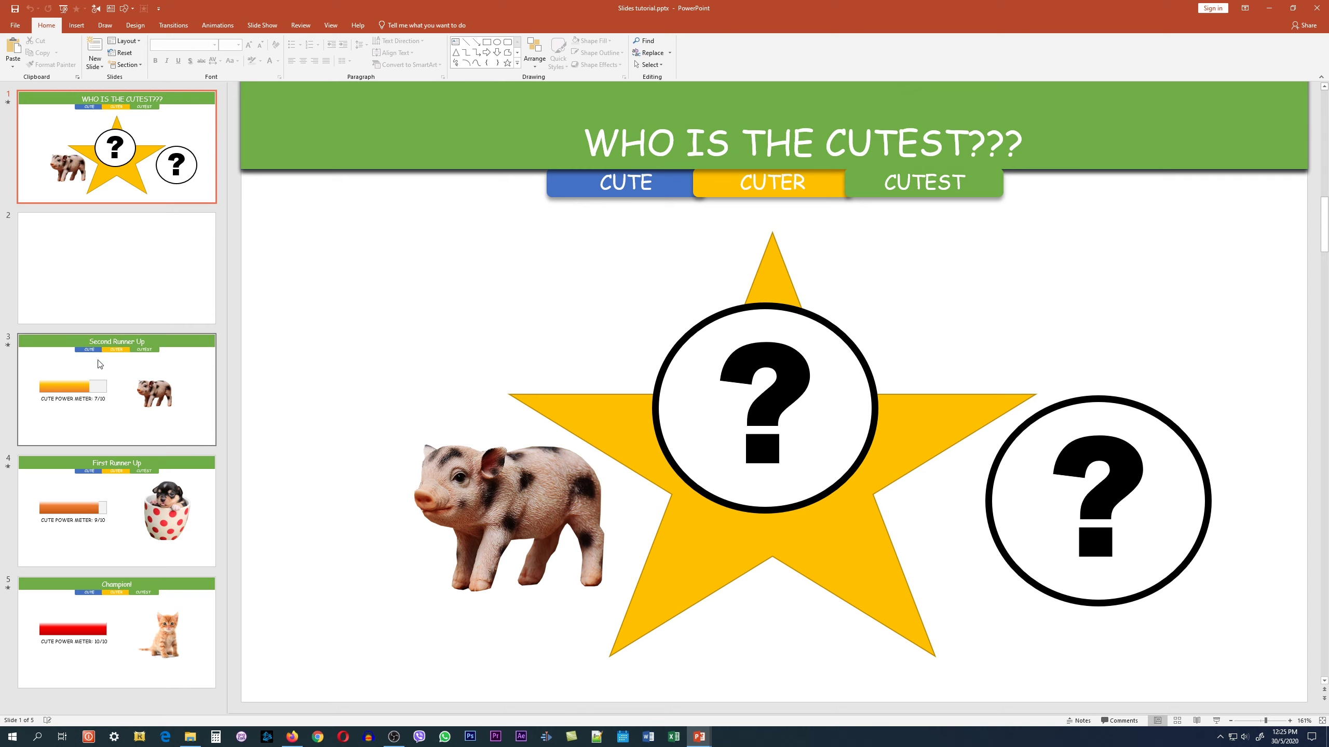
{"action": "left_click", "coordinate": [178, 374]}
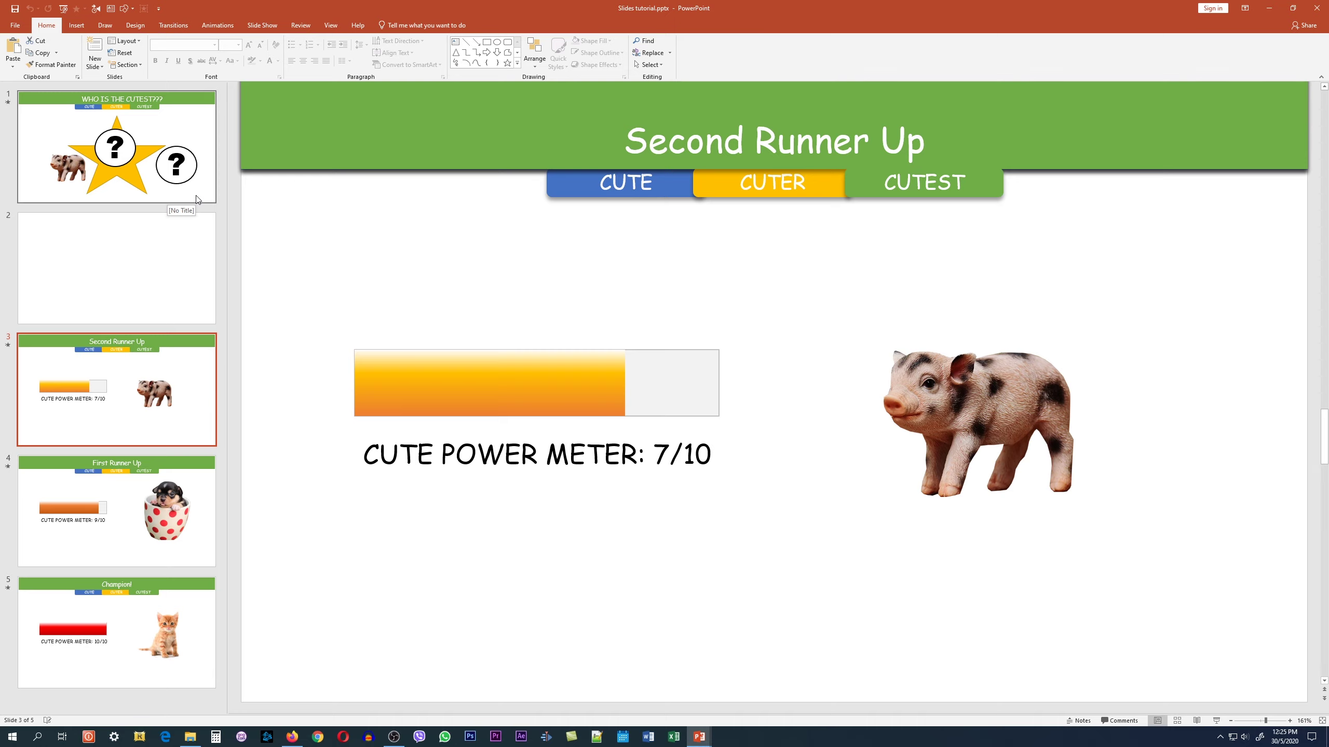
Draw a large blue rectangle on slide 2 spanning the slide width across the upper part
{"action": "left_click", "coordinate": [184, 253]}
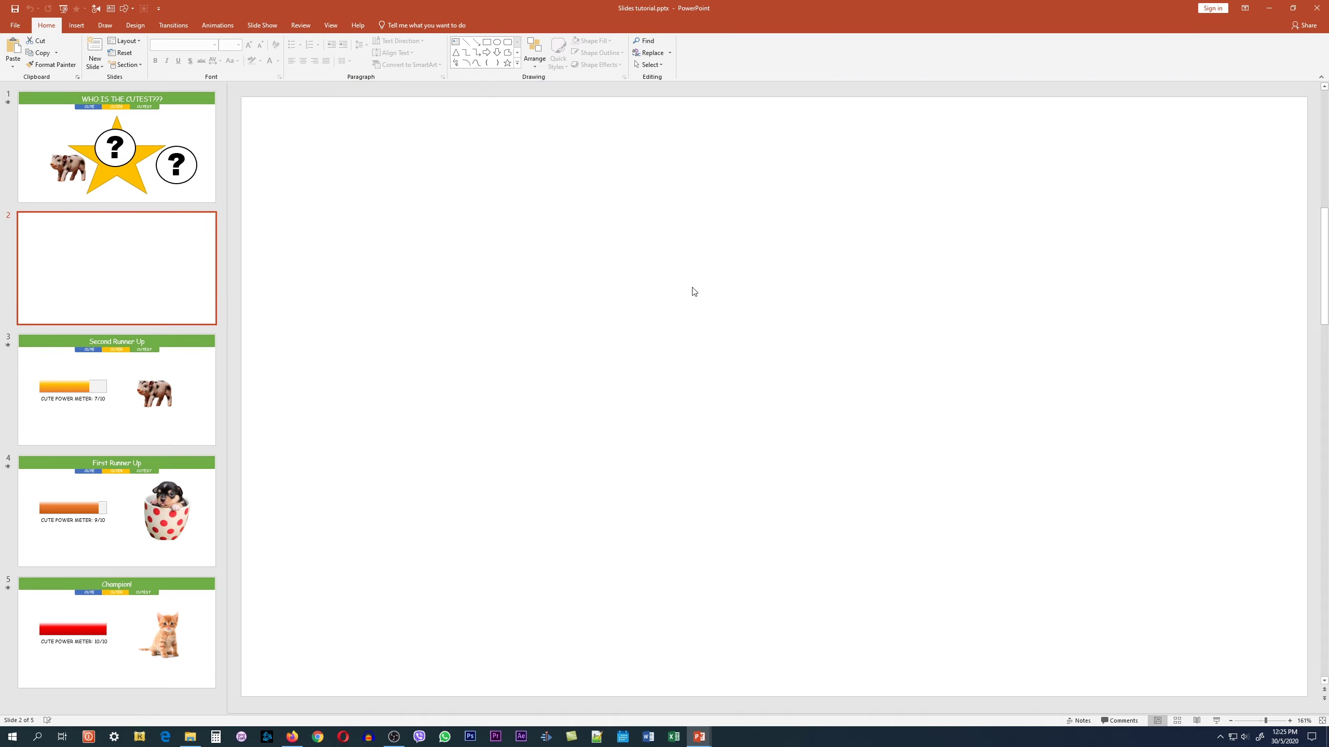
{"action": "scroll", "coordinate": [697, 271], "scroll_direction": "down", "scroll_amount": 6}
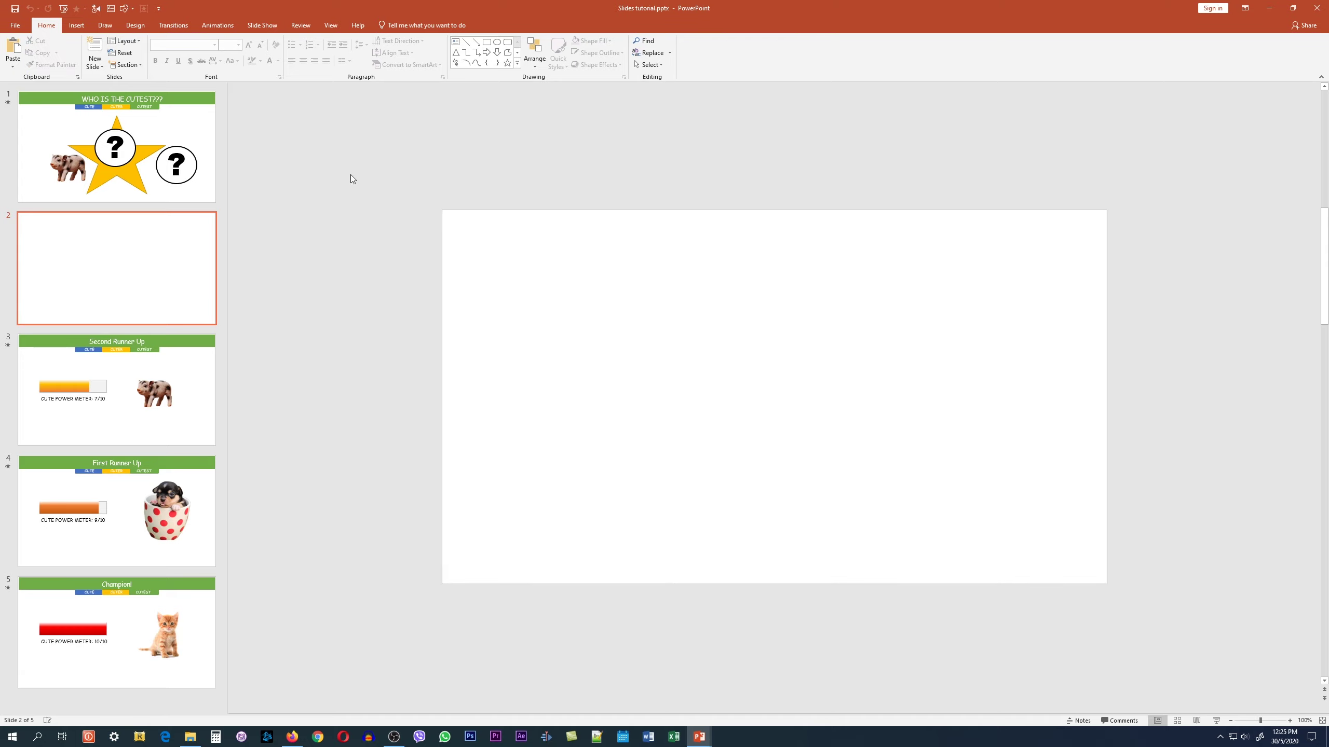
{"action": "left_click", "coordinate": [486, 42]}
{"action": "left_click_drag", "start_coordinate": [433, 139], "coordinate": [1106, 409]}
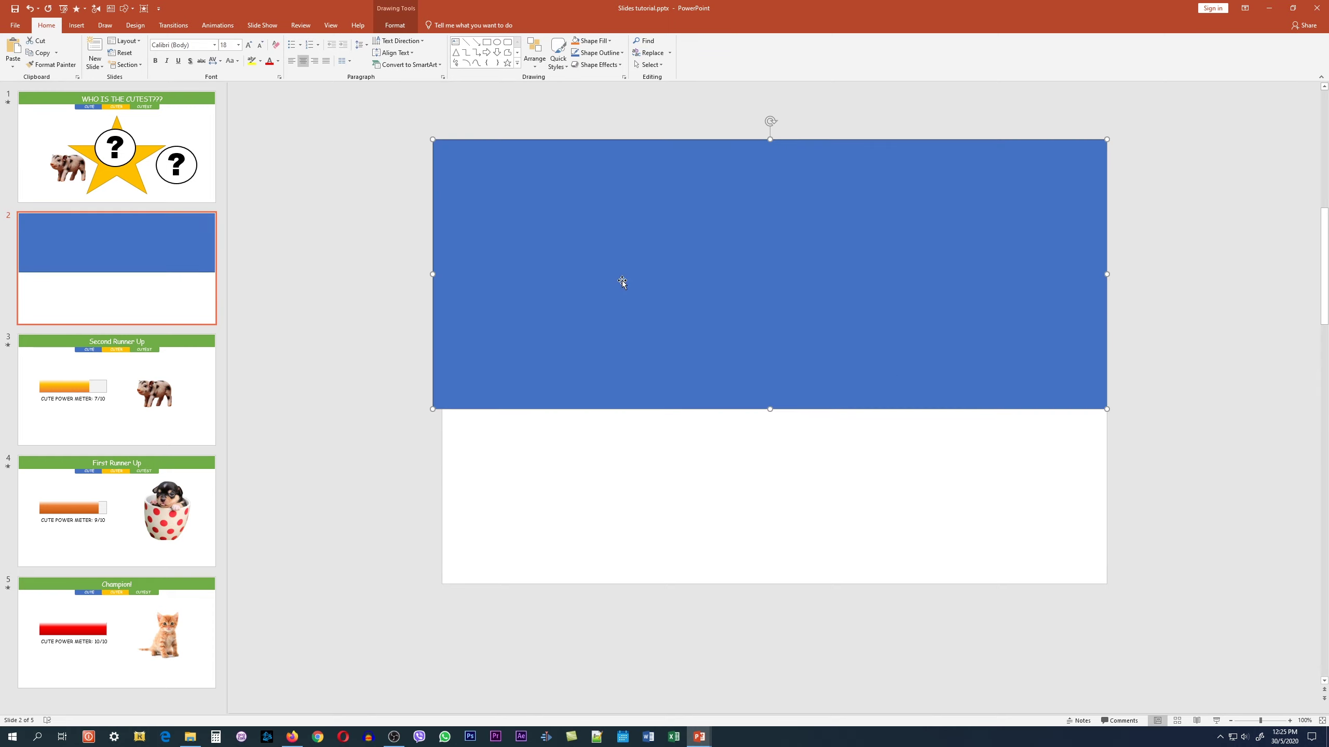
{"action": "mouse_move", "coordinate": [629, 279]}
{"action": "left_mouse_down"}
{"action": "mouse_move", "coordinate": [668, 303]}
{"action": "mouse_move", "coordinate": [642, 300]}
{"action": "left_mouse_up"}
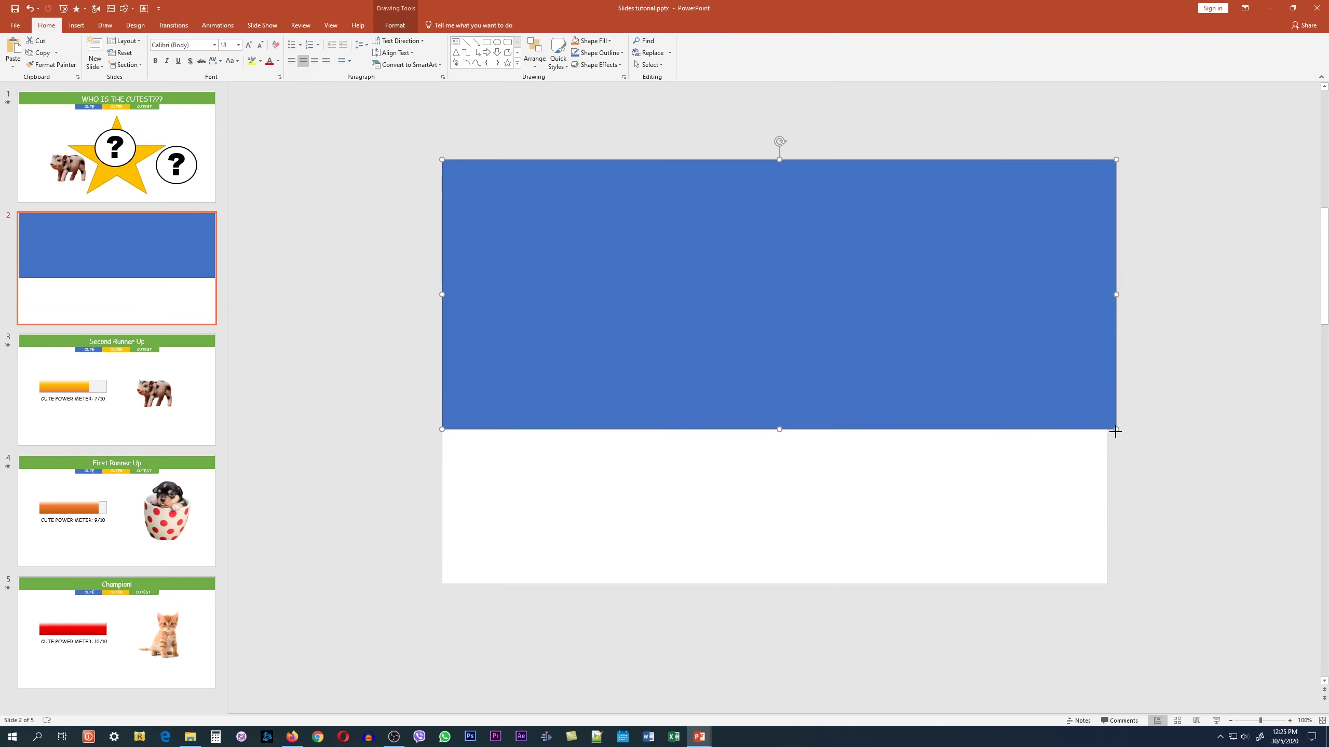
{"action": "left_click_drag", "start_coordinate": [1114, 432], "coordinate": [1104, 433]}
{"action": "left_click_drag", "start_coordinate": [777, 434], "coordinate": [791, 583]}
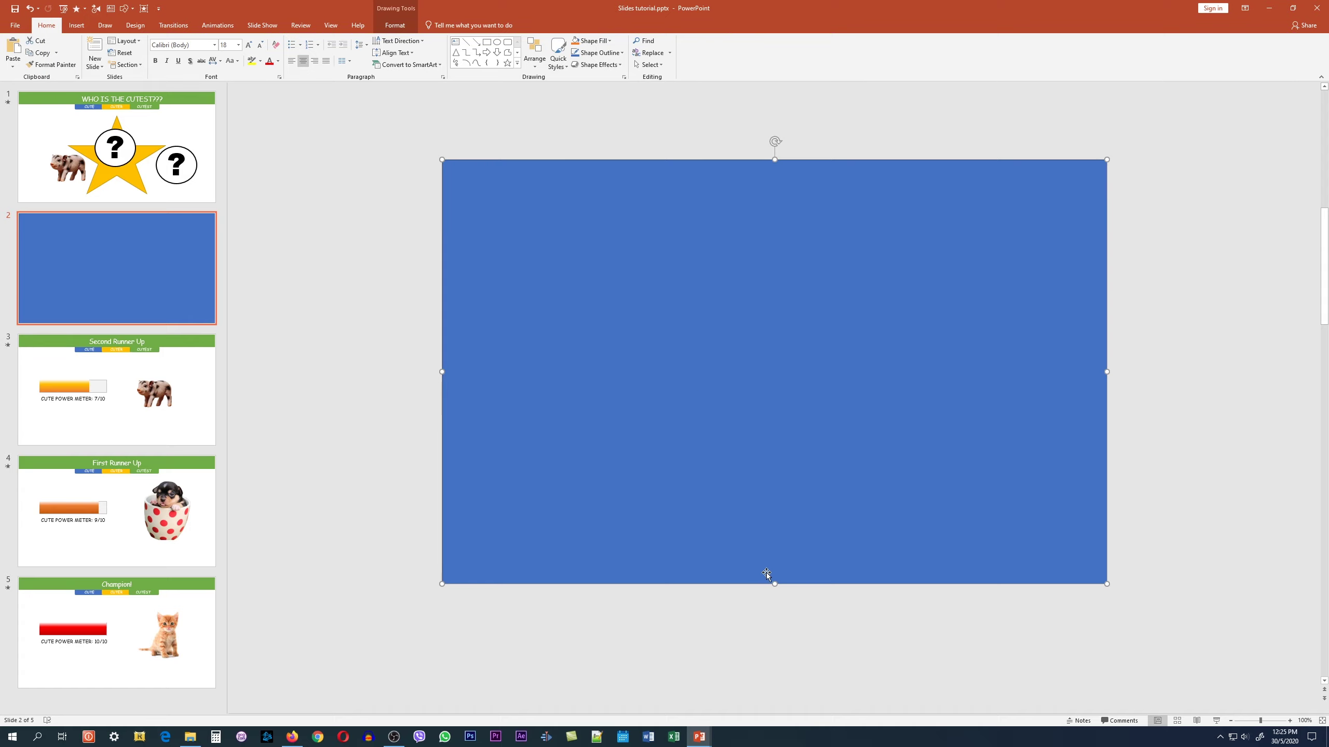
{"action": "left_click_drag", "start_coordinate": [756, 510], "coordinate": [714, 425]}
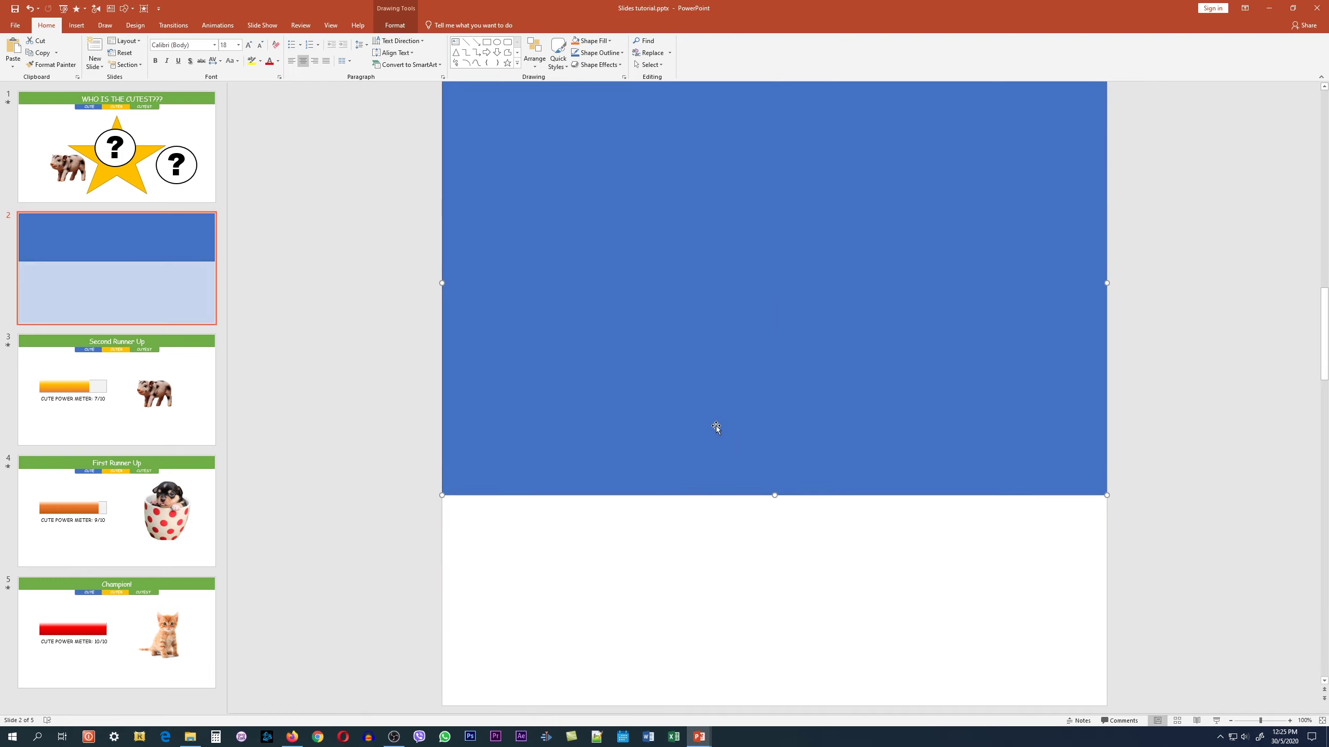
Give the blue rectangle an outer shadow
{"action": "left_click", "coordinate": [611, 67]}
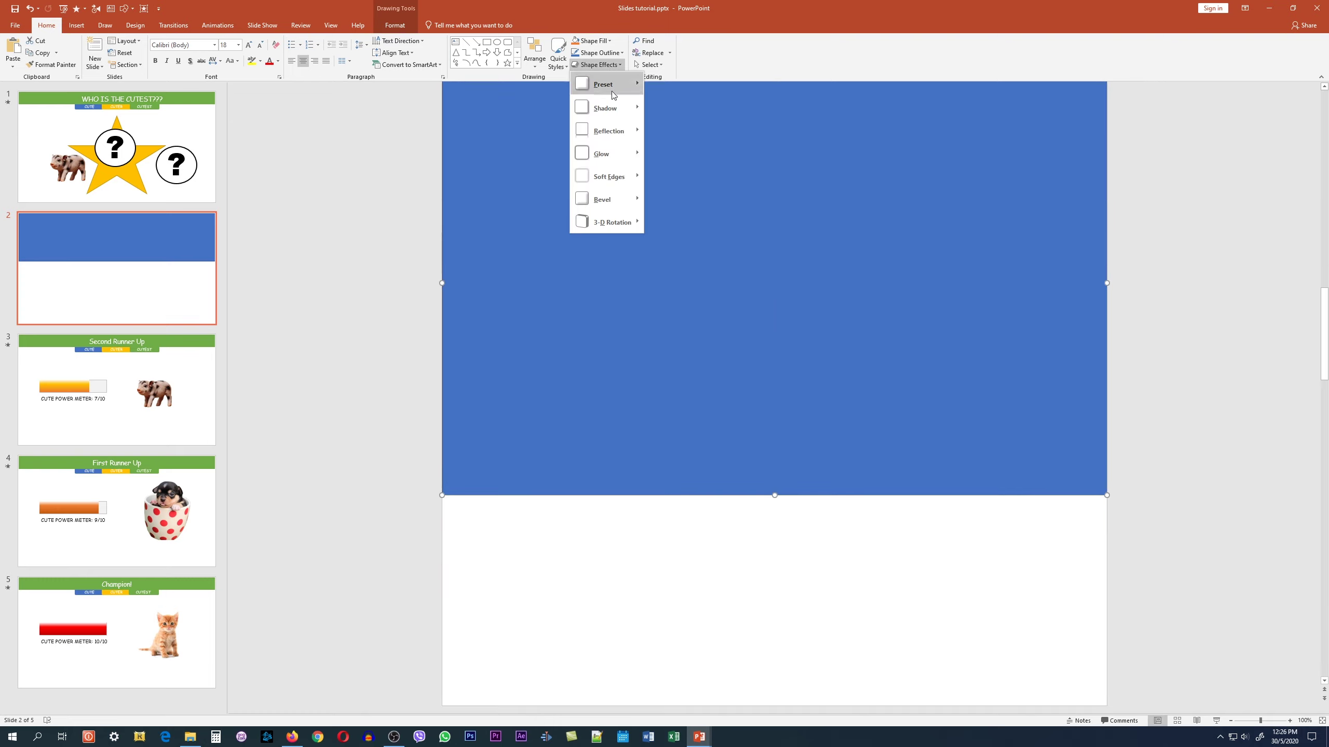
{"action": "mouse_move", "coordinate": [614, 111]}
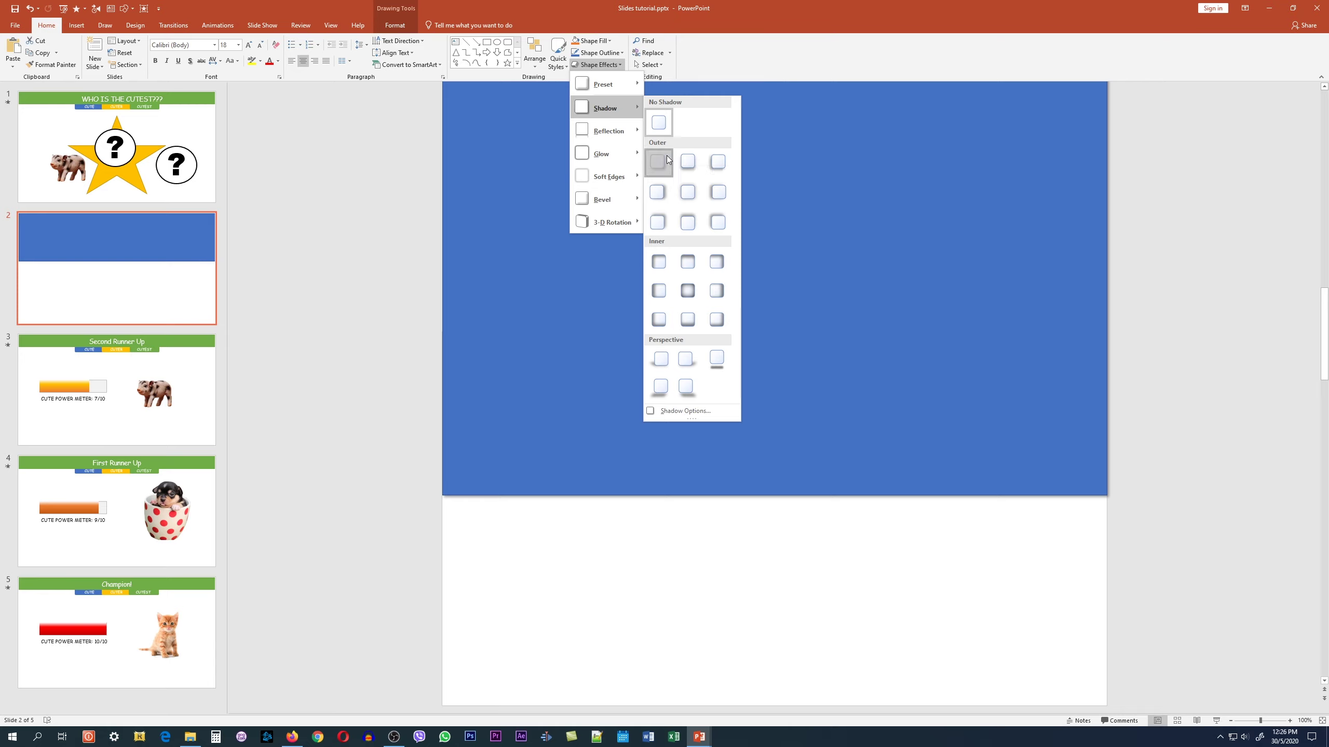
{"action": "left_click", "coordinate": [667, 158]}
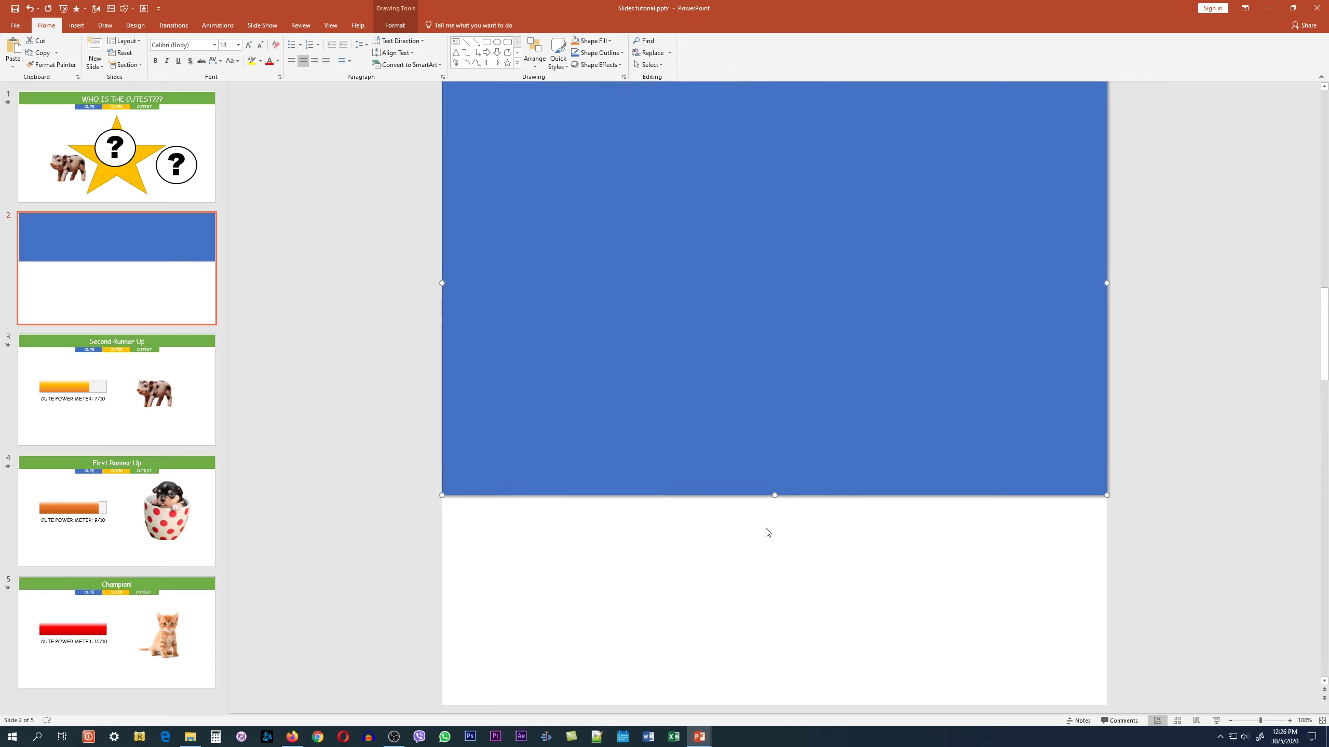
Draw a small rounded-rectangle tab below the blue panel with no outline
{"action": "left_click", "coordinate": [767, 533]}
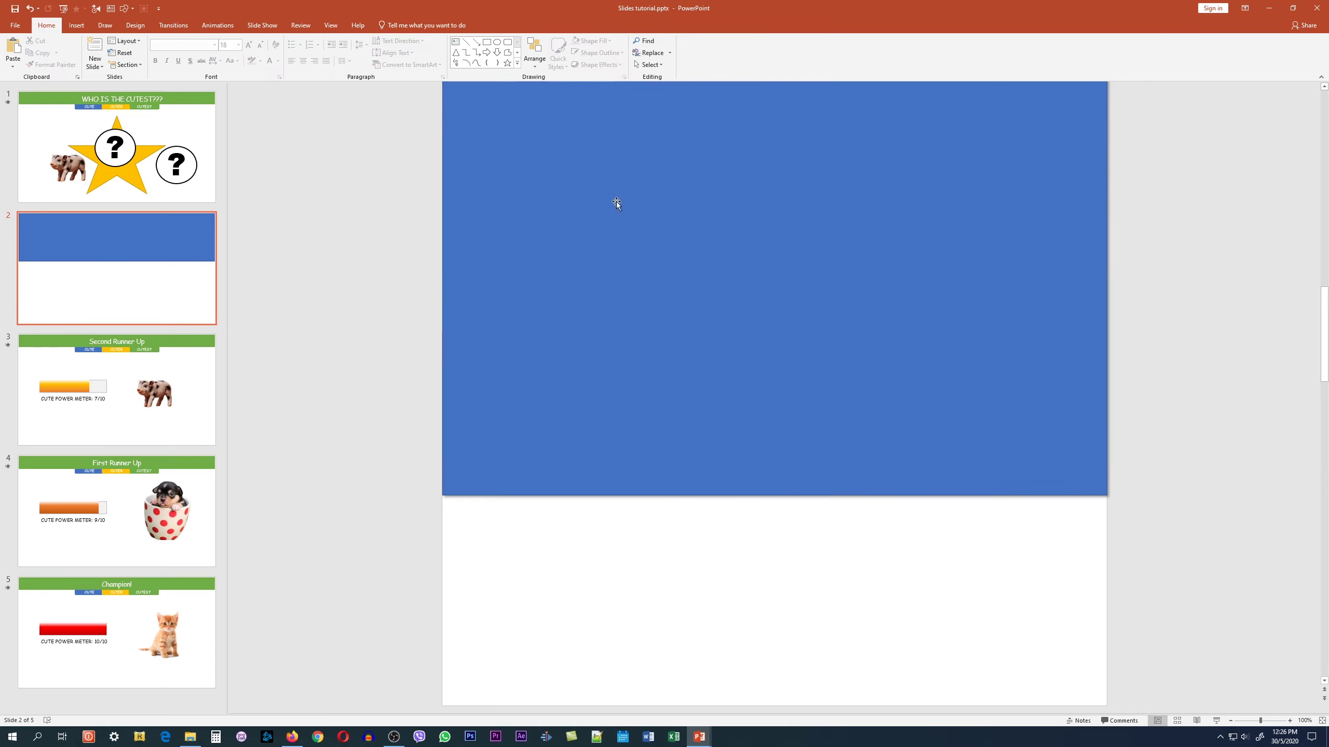
{"action": "left_click", "coordinate": [510, 46]}
{"action": "left_click_drag", "start_coordinate": [595, 490], "coordinate": [701, 514]}
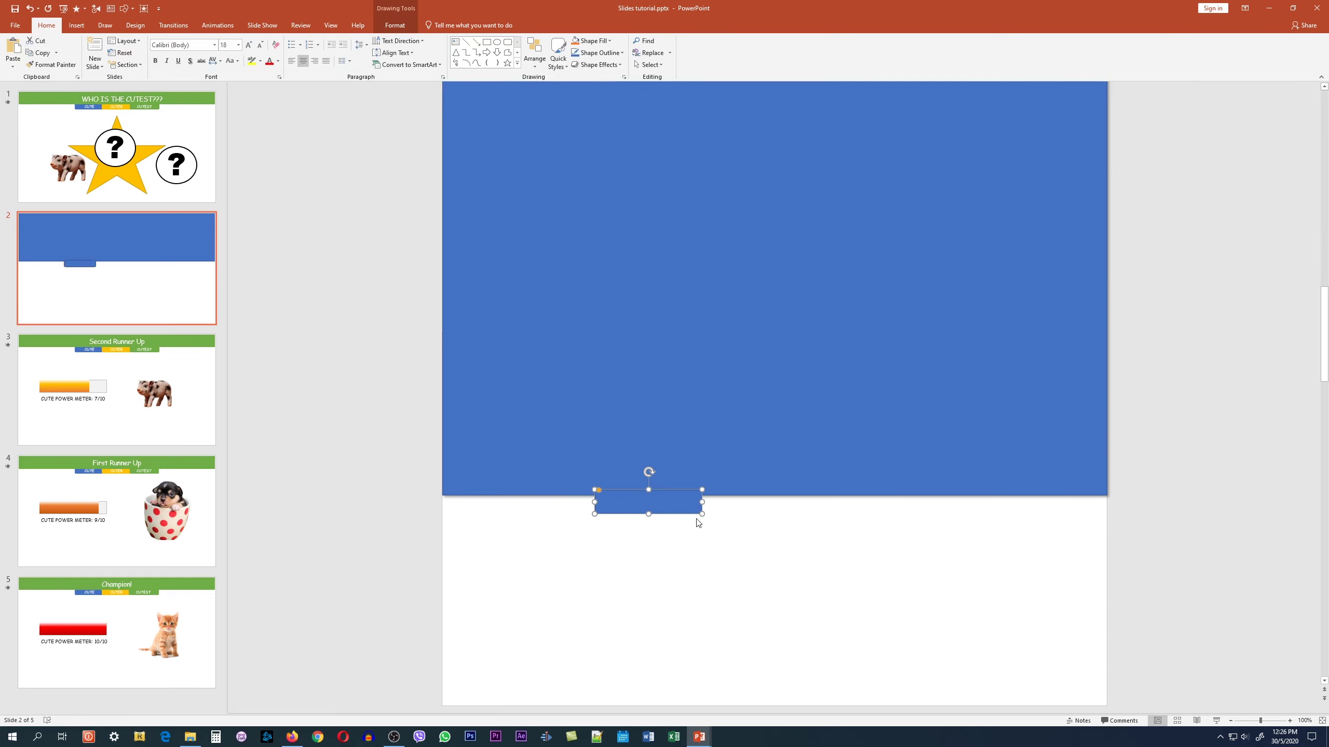
{"action": "left_click", "coordinate": [771, 524]}
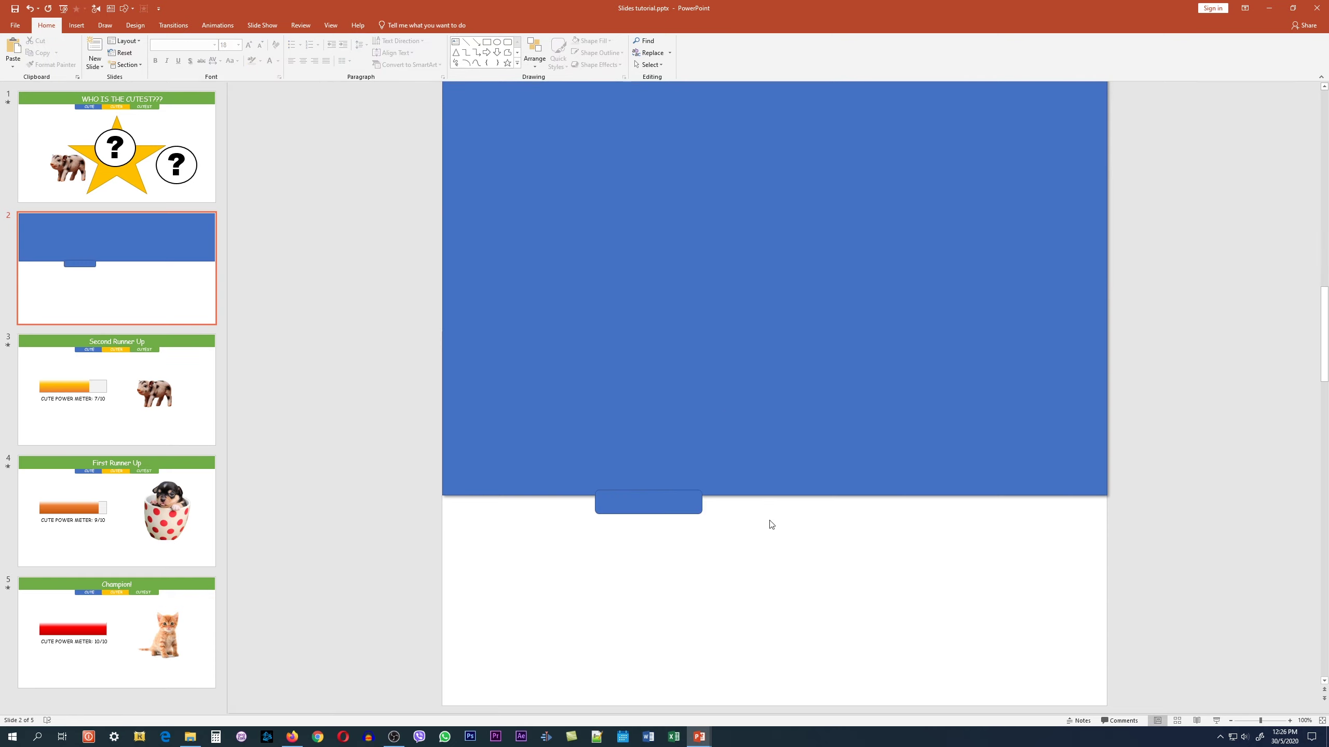
{"action": "left_click", "coordinate": [659, 514]}
{"action": "left_click", "coordinate": [599, 53]}
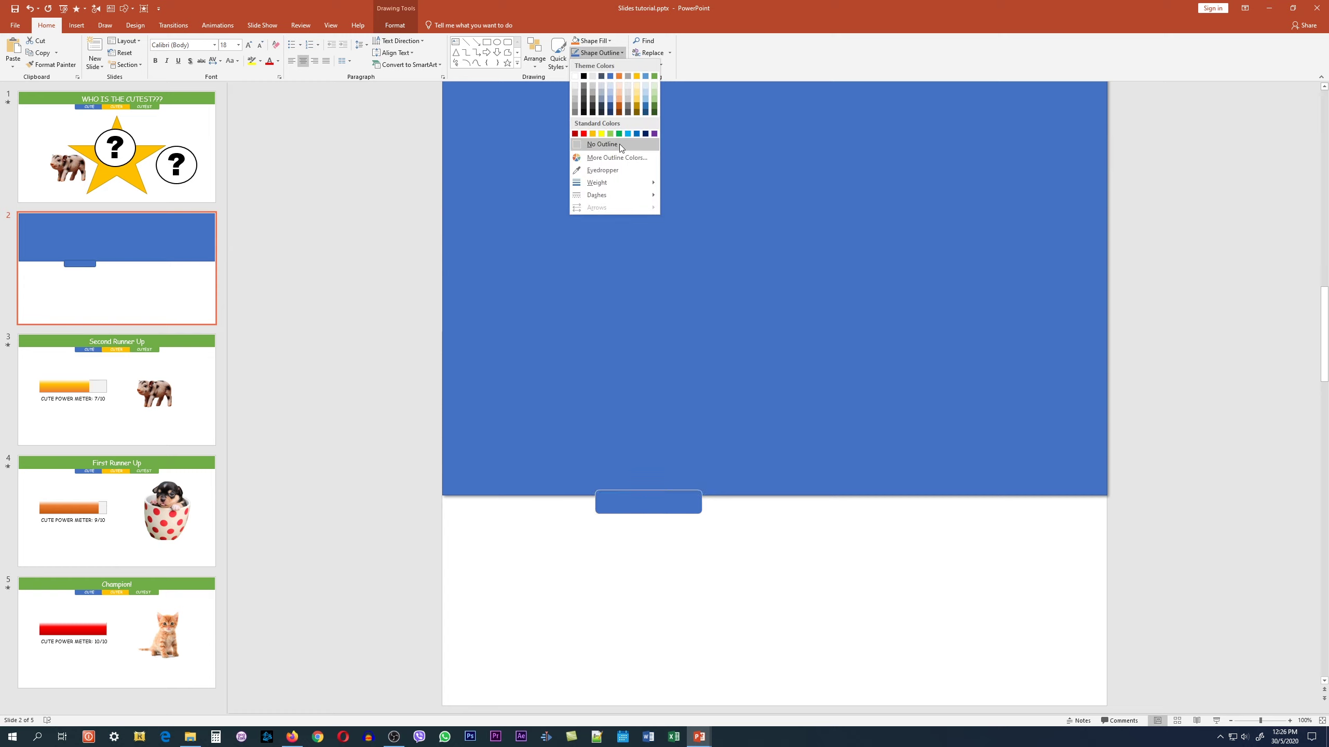
{"action": "left_click", "coordinate": [617, 149]}
Give the tab an Offset: Bottom shadow
{"action": "left_click", "coordinate": [834, 528]}
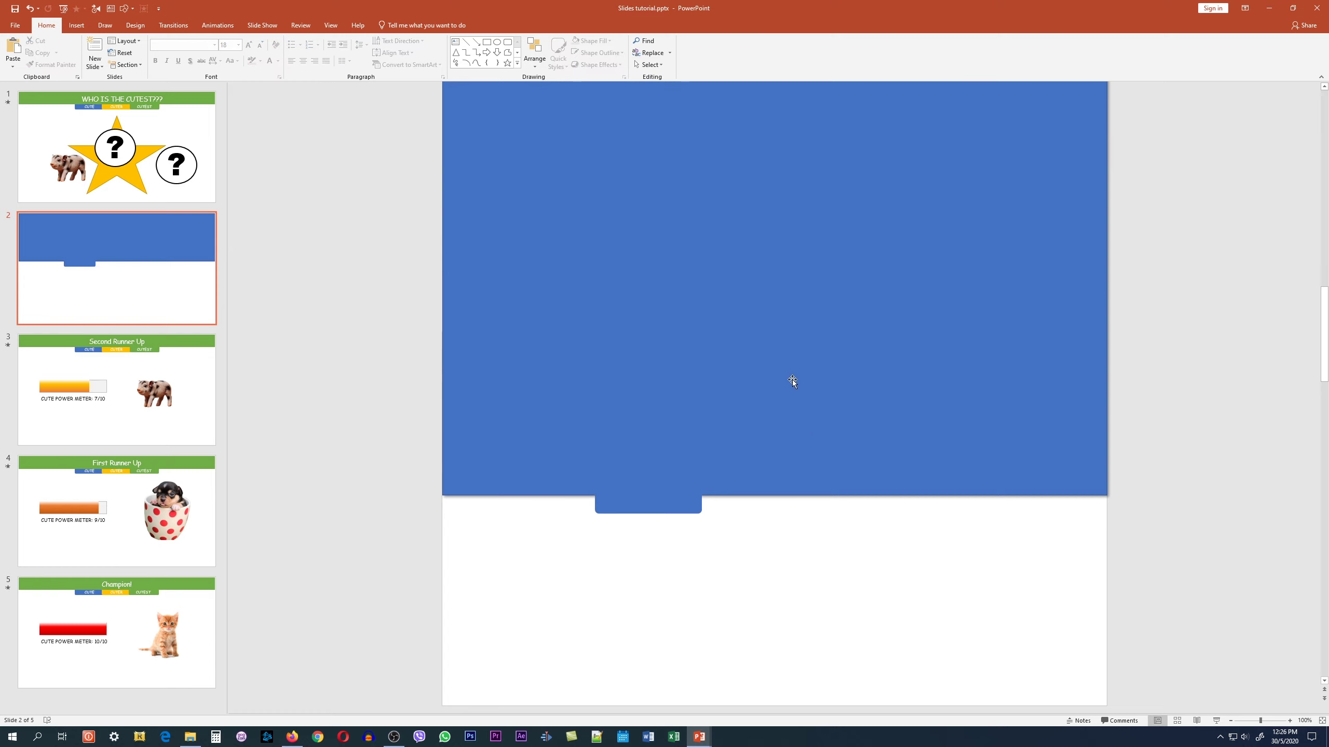
{"action": "left_click", "coordinate": [660, 510]}
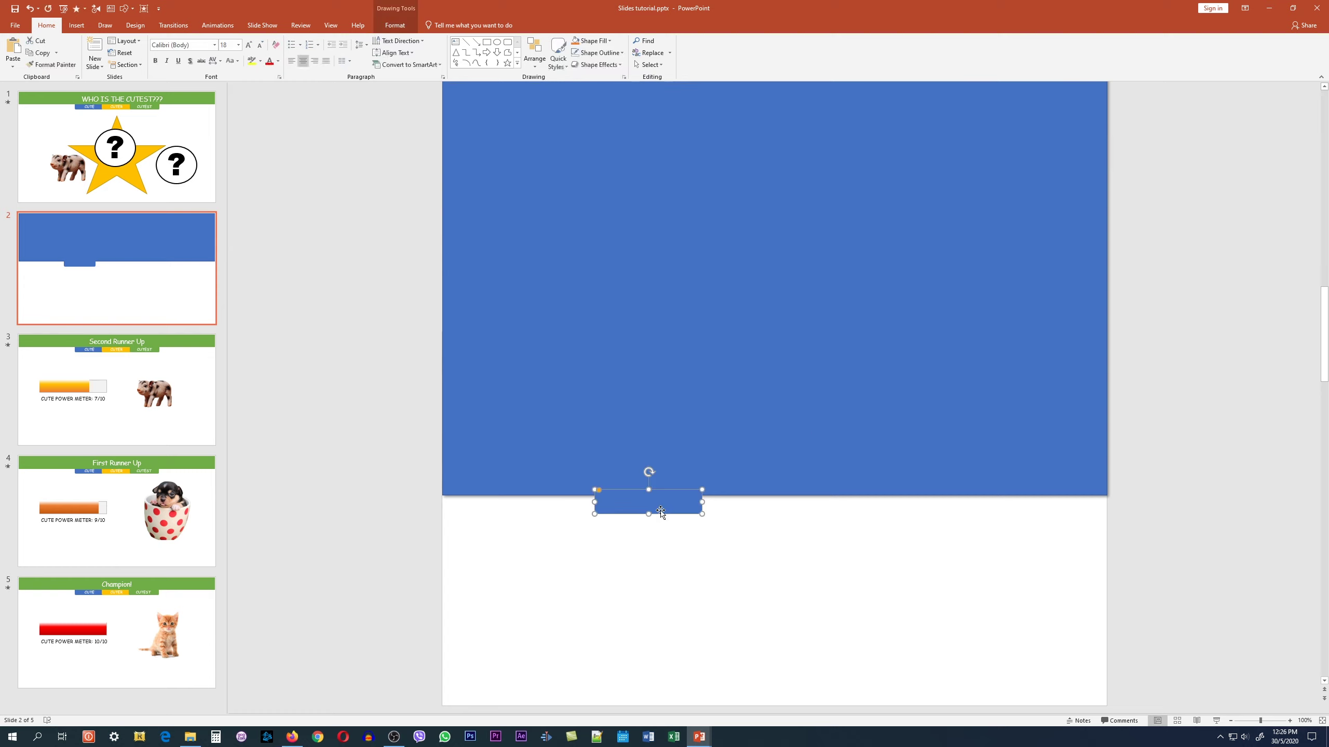
{"action": "left_click", "coordinate": [616, 65]}
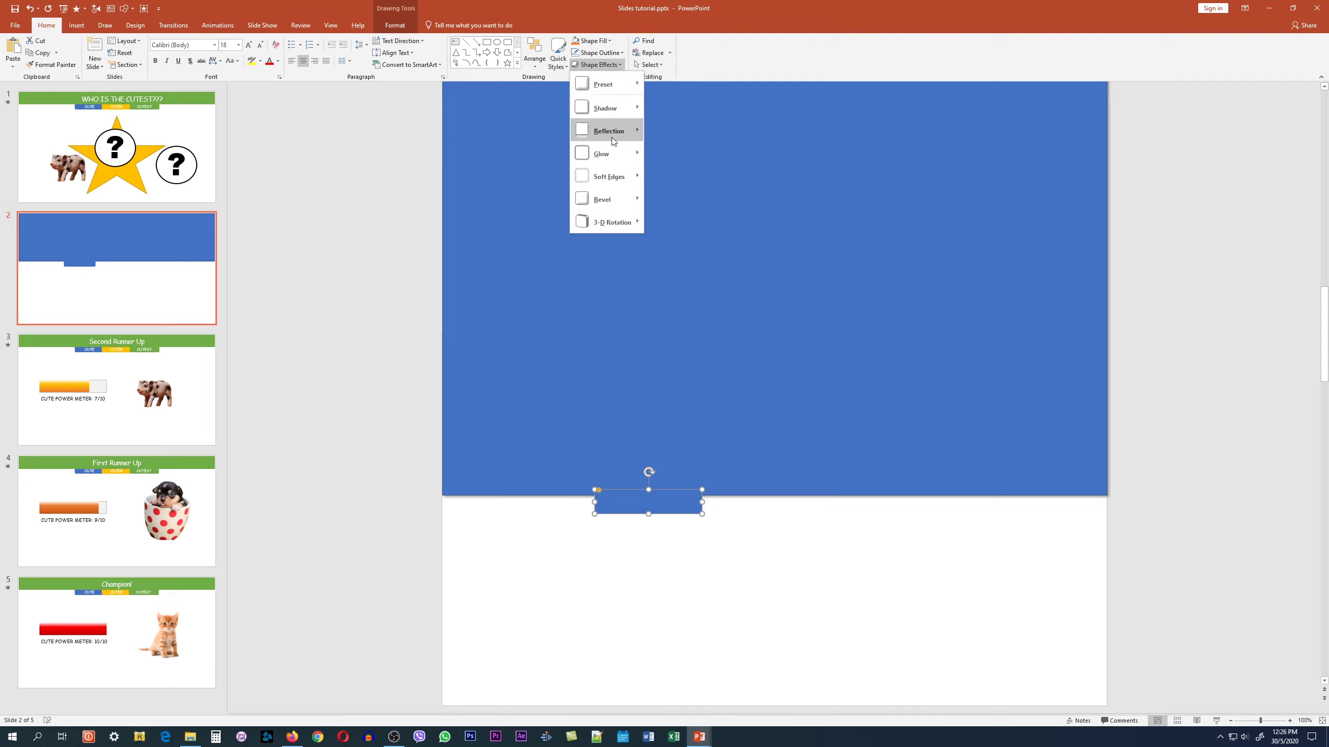
{"action": "mouse_move", "coordinate": [616, 119]}
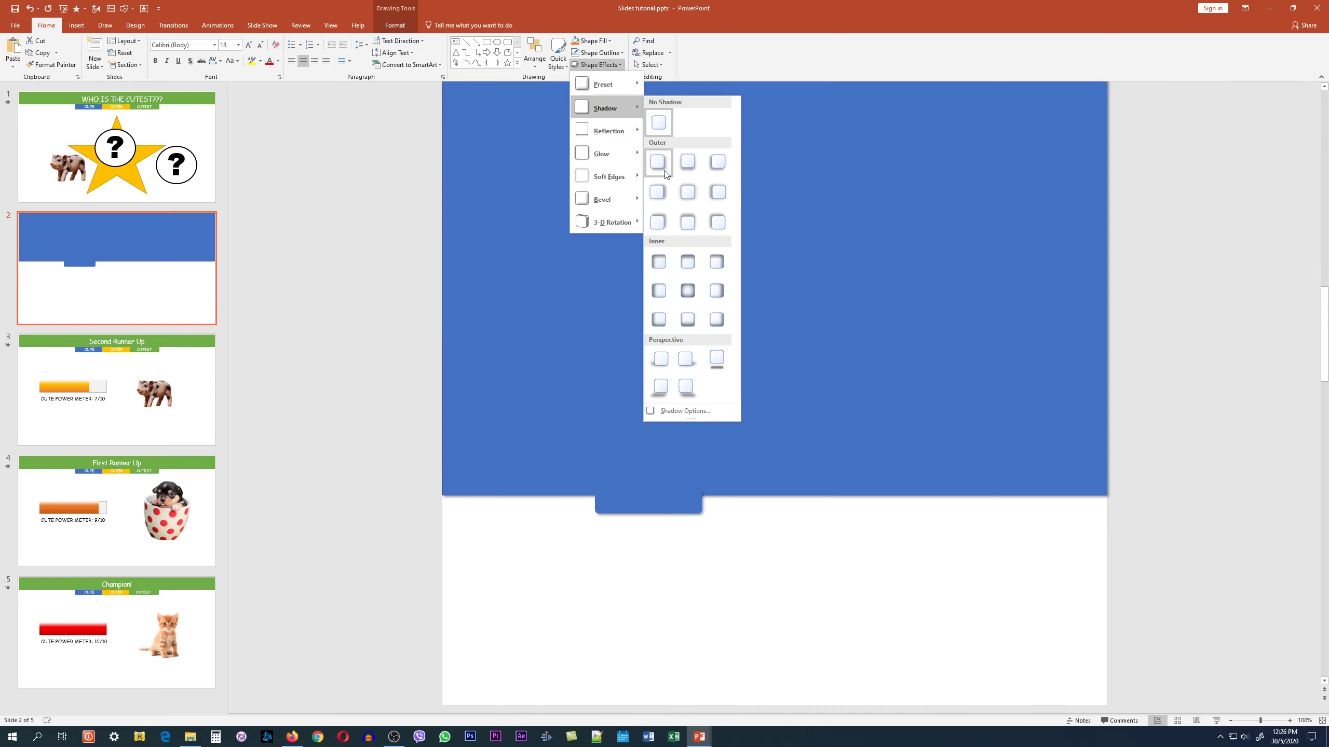
{"action": "left_click", "coordinate": [698, 167]}
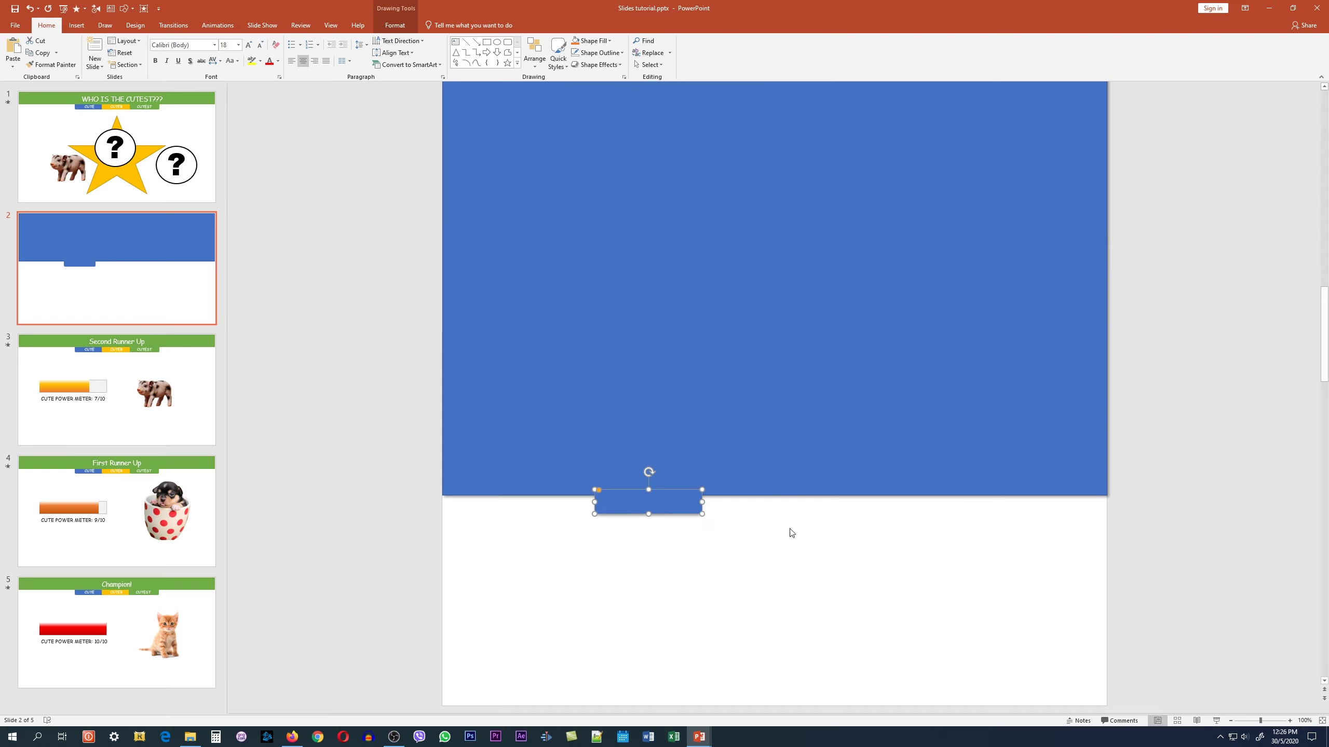
Remove the outline from the large blue panel
{"action": "left_click", "coordinate": [832, 409]}
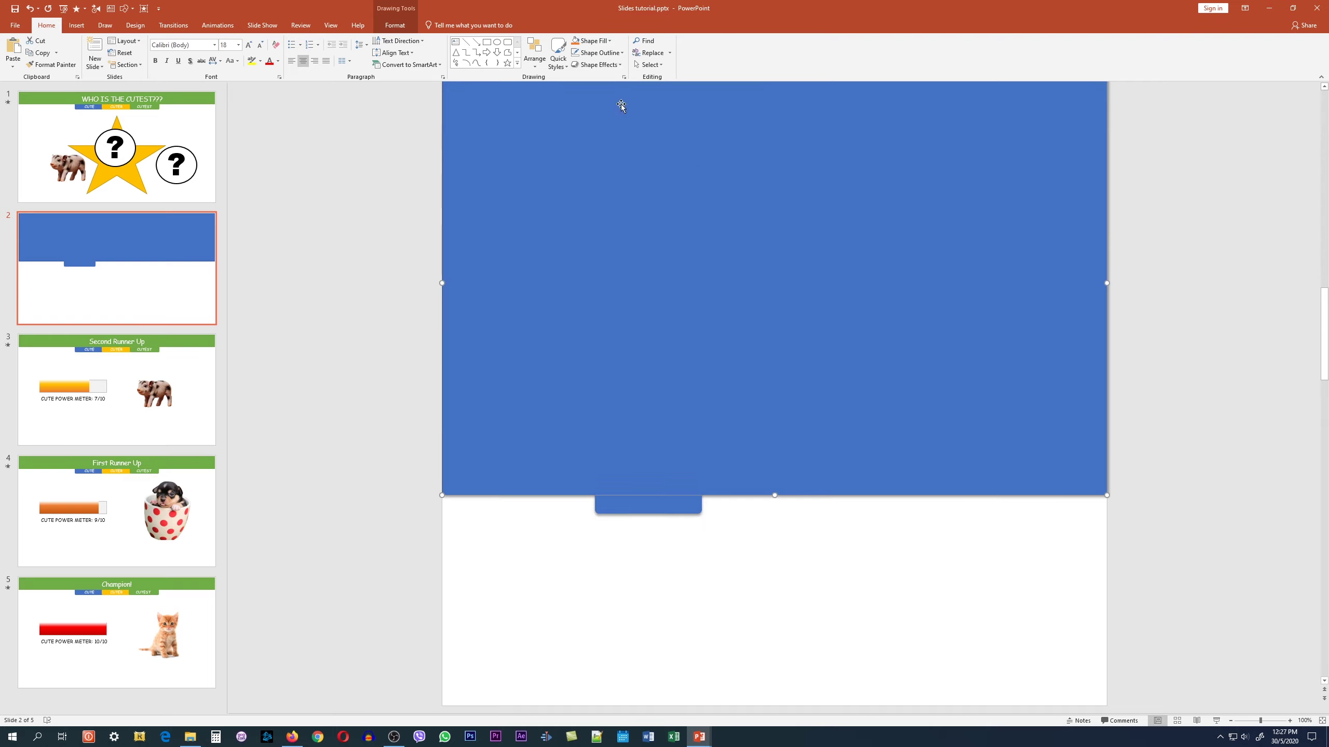
{"action": "left_click", "coordinate": [620, 57]}
{"action": "left_click", "coordinate": [604, 144]}
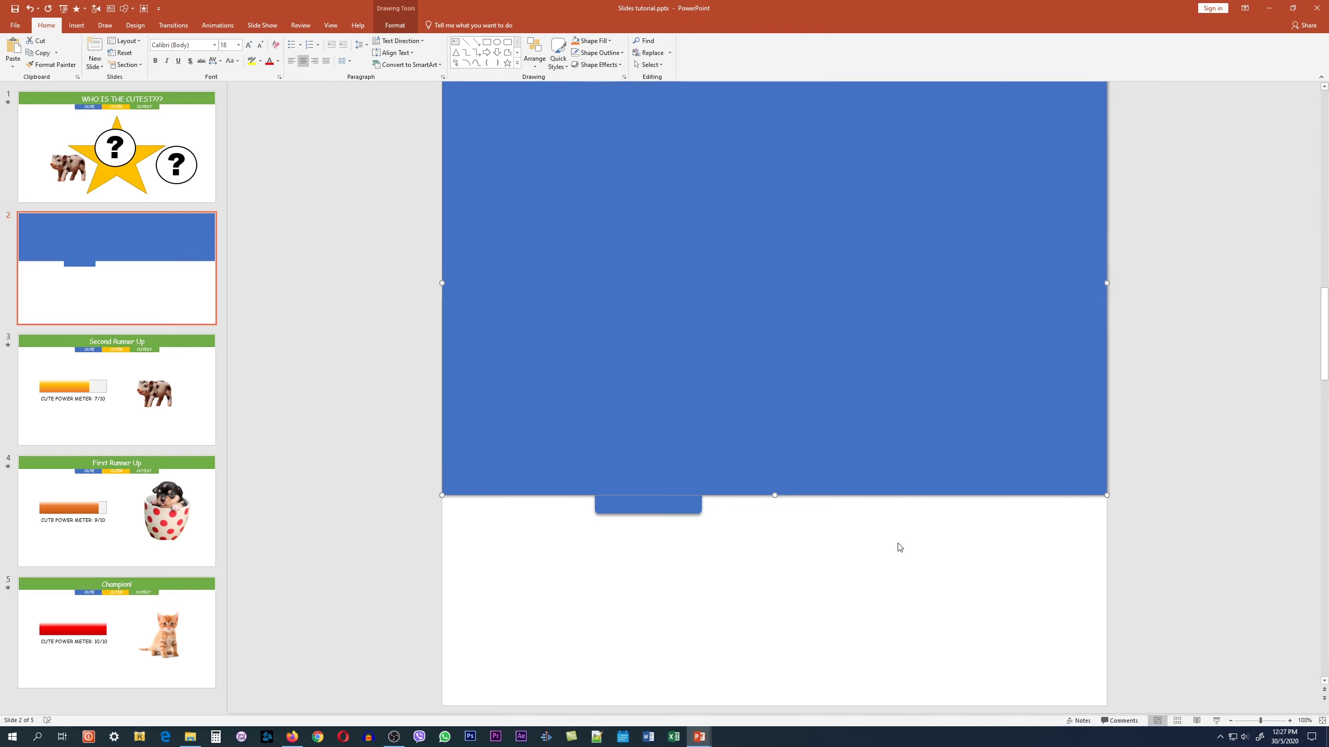
{"action": "left_click", "coordinate": [898, 548]}
Add the text CUTE to the small tab
{"action": "left_click", "coordinate": [673, 508]}
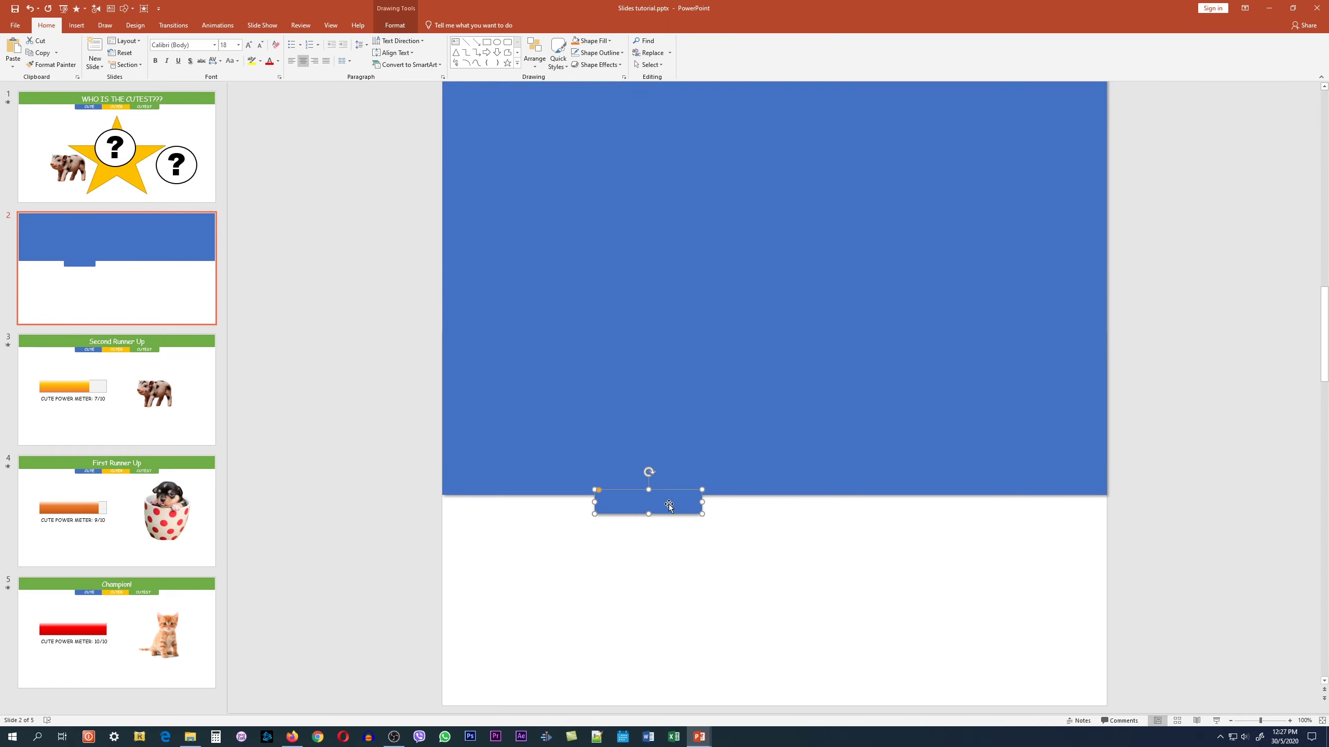
{"action": "right_click", "coordinate": [672, 511]}
{"action": "left_click", "coordinate": [696, 333]}
{"action": "type", "text": "CUTE"}
Set the CUTE label in Comic Sans MS
{"action": "key", "text": "ctrl+a"}
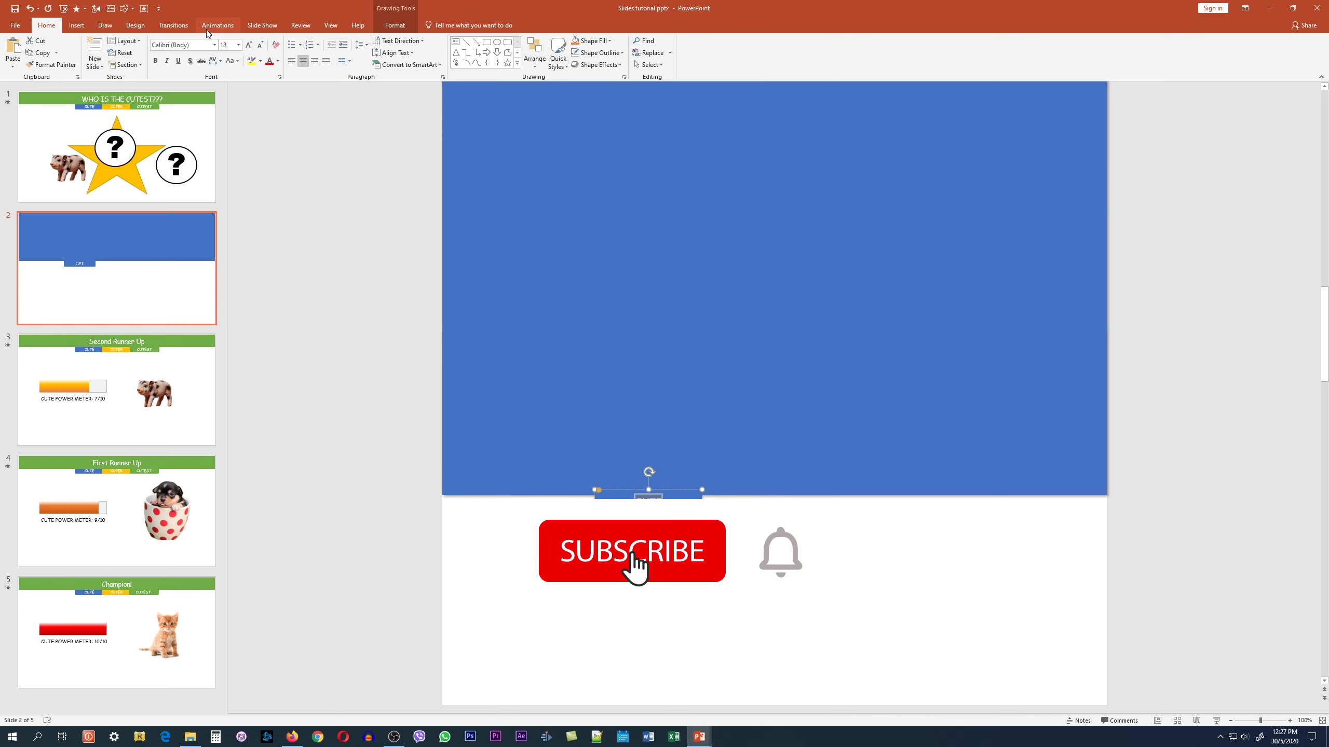
{"action": "left_click", "coordinate": [214, 45]}
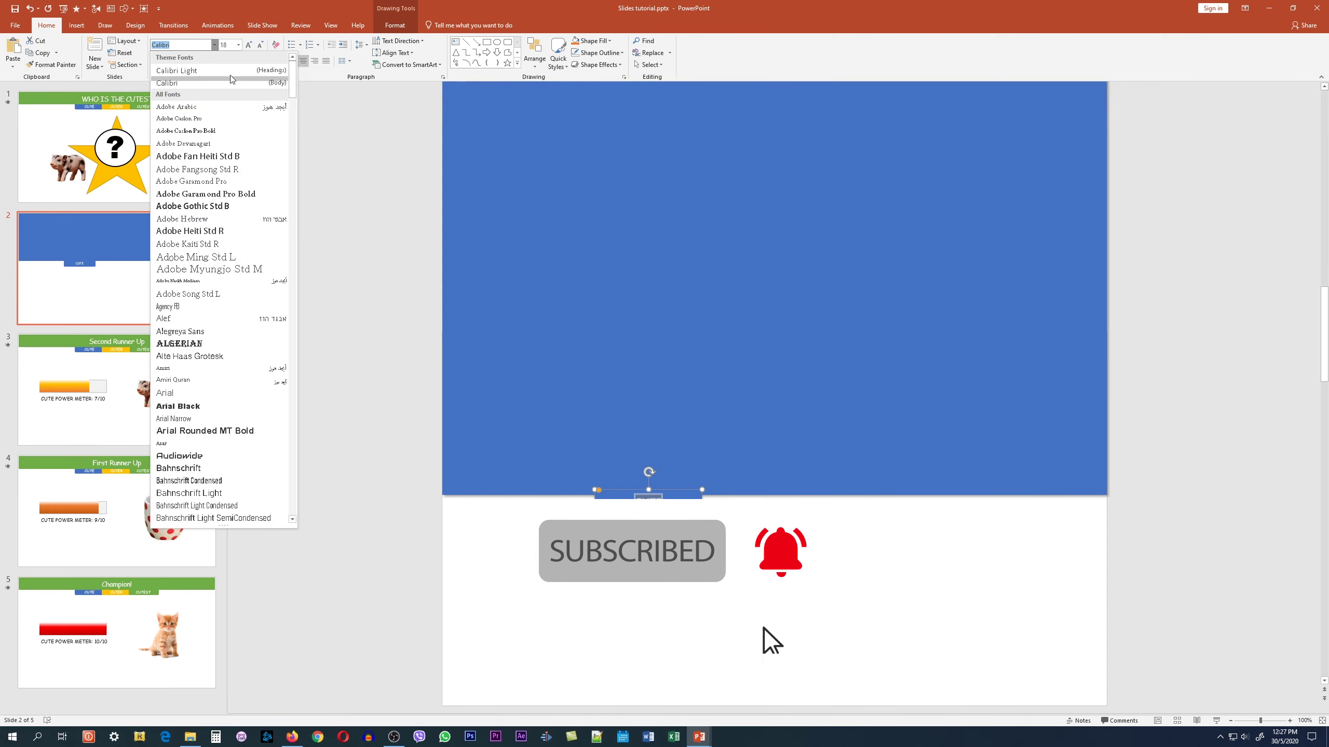
{"action": "scroll", "coordinate": [243, 340], "scroll_direction": "down", "scroll_amount": 12}
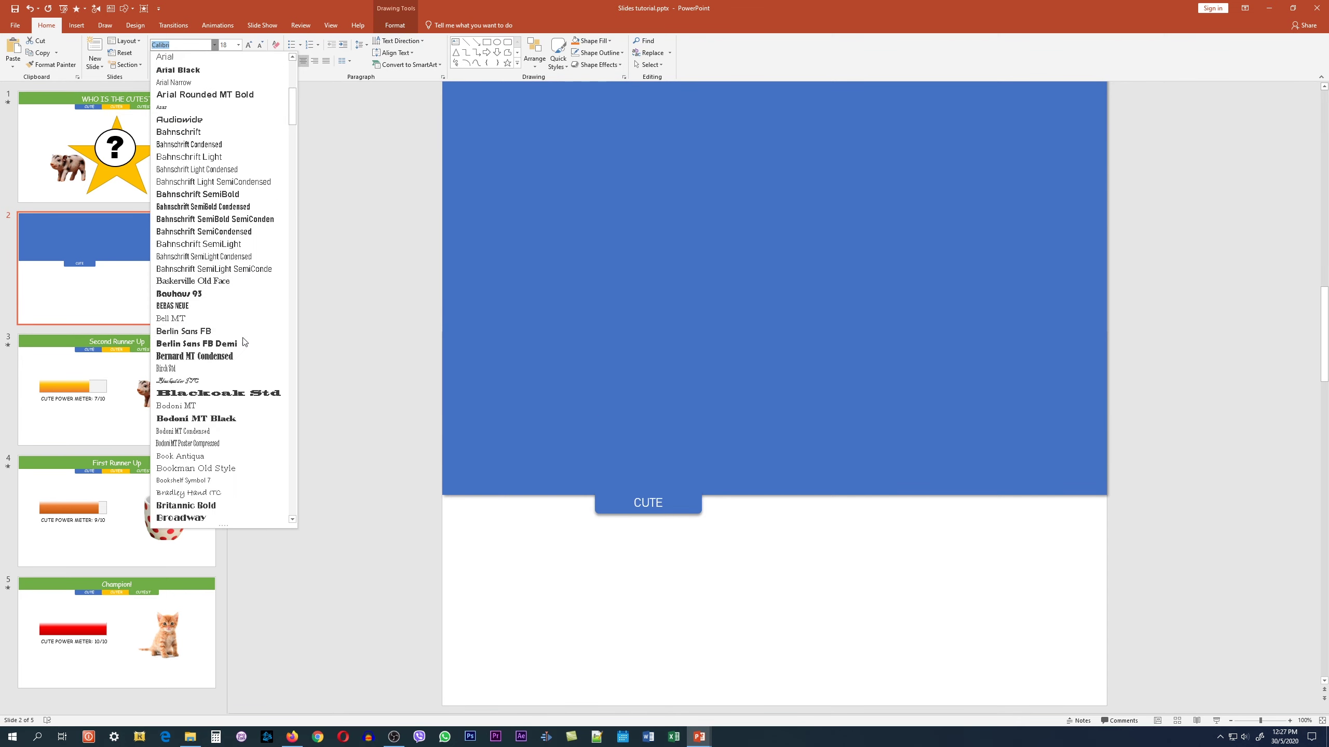
{"action": "scroll", "coordinate": [243, 341], "scroll_direction": "down", "scroll_amount": 6}
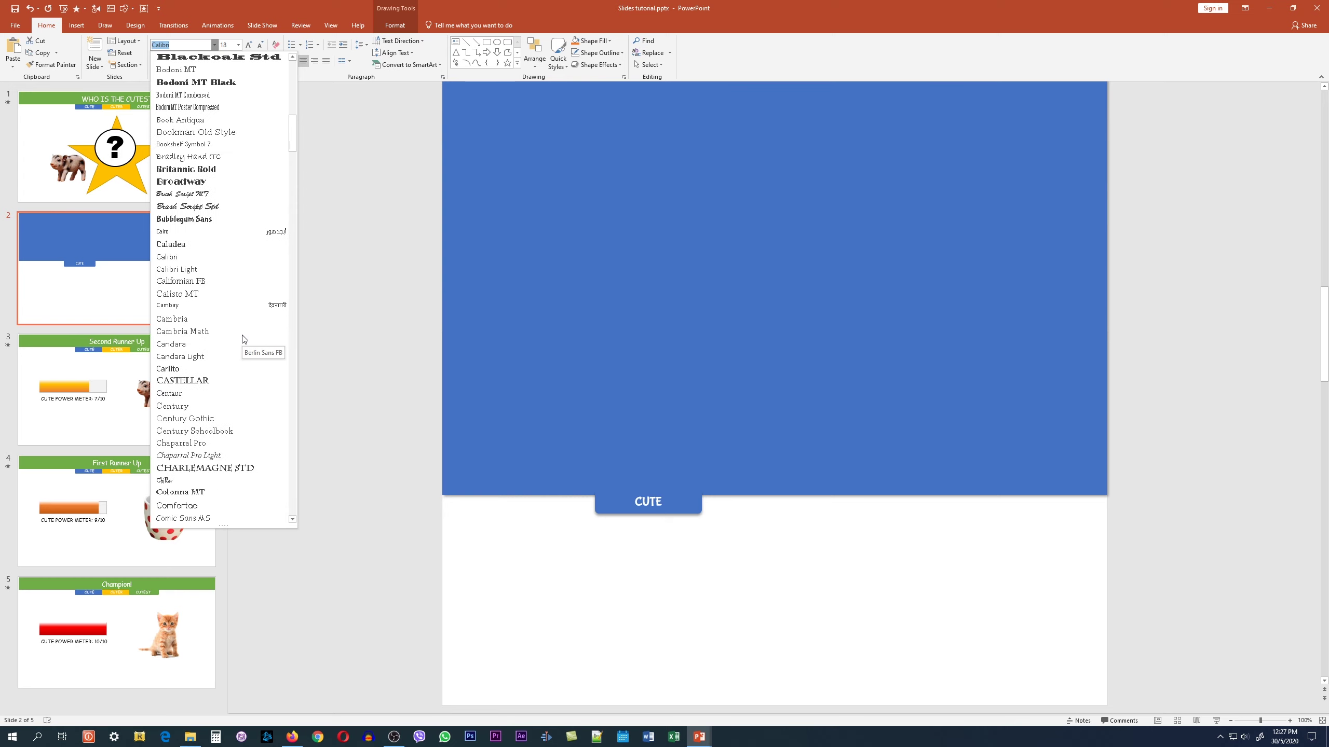
{"action": "scroll", "coordinate": [243, 338], "scroll_direction": "down", "scroll_amount": 9}
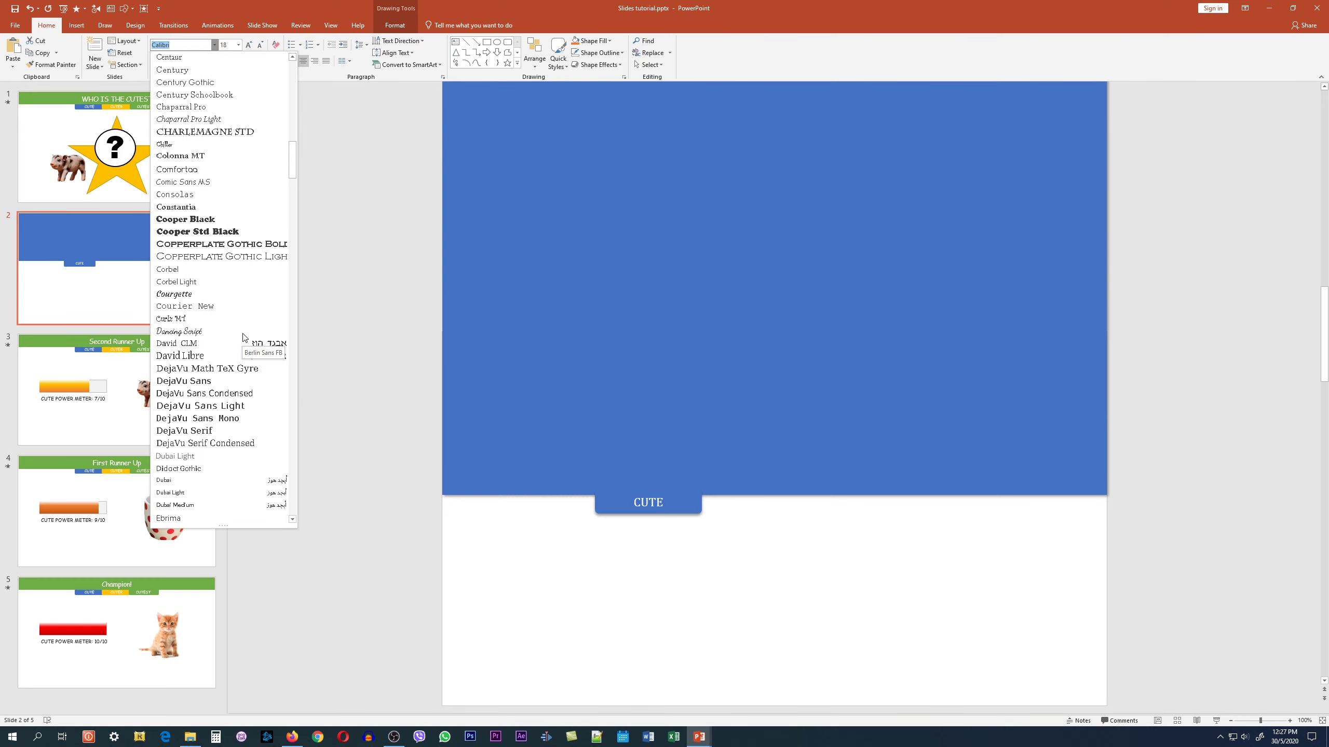
{"action": "scroll", "coordinate": [243, 332], "scroll_direction": "up", "scroll_amount": 1}
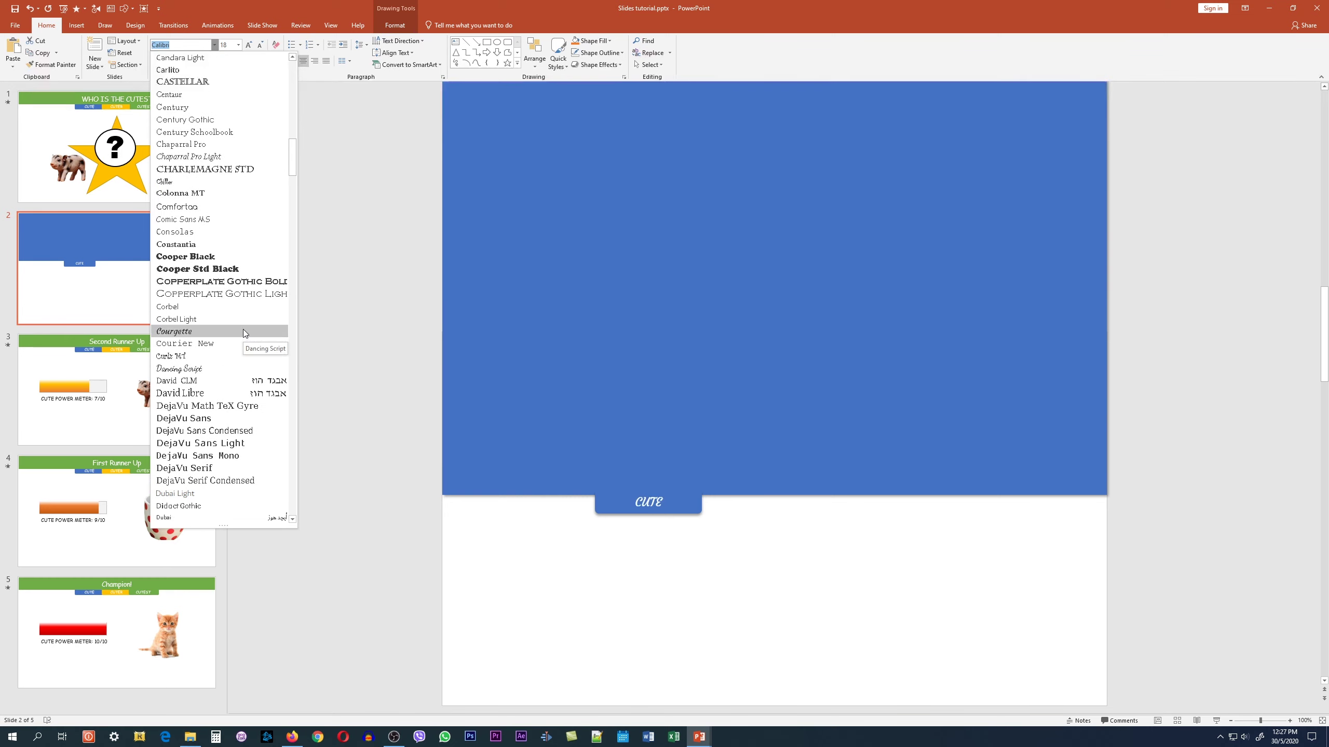
{"action": "left_click", "coordinate": [217, 219]}
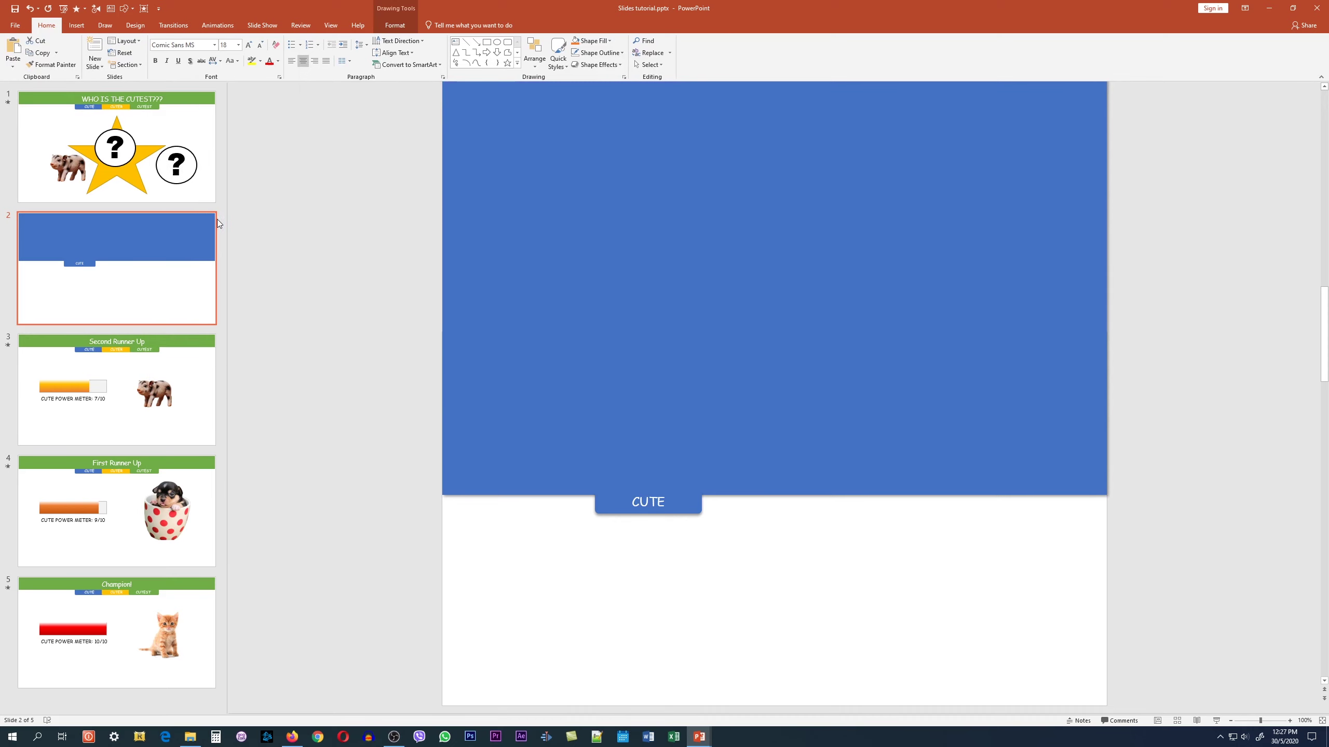
{"action": "left_click", "coordinate": [730, 585]}
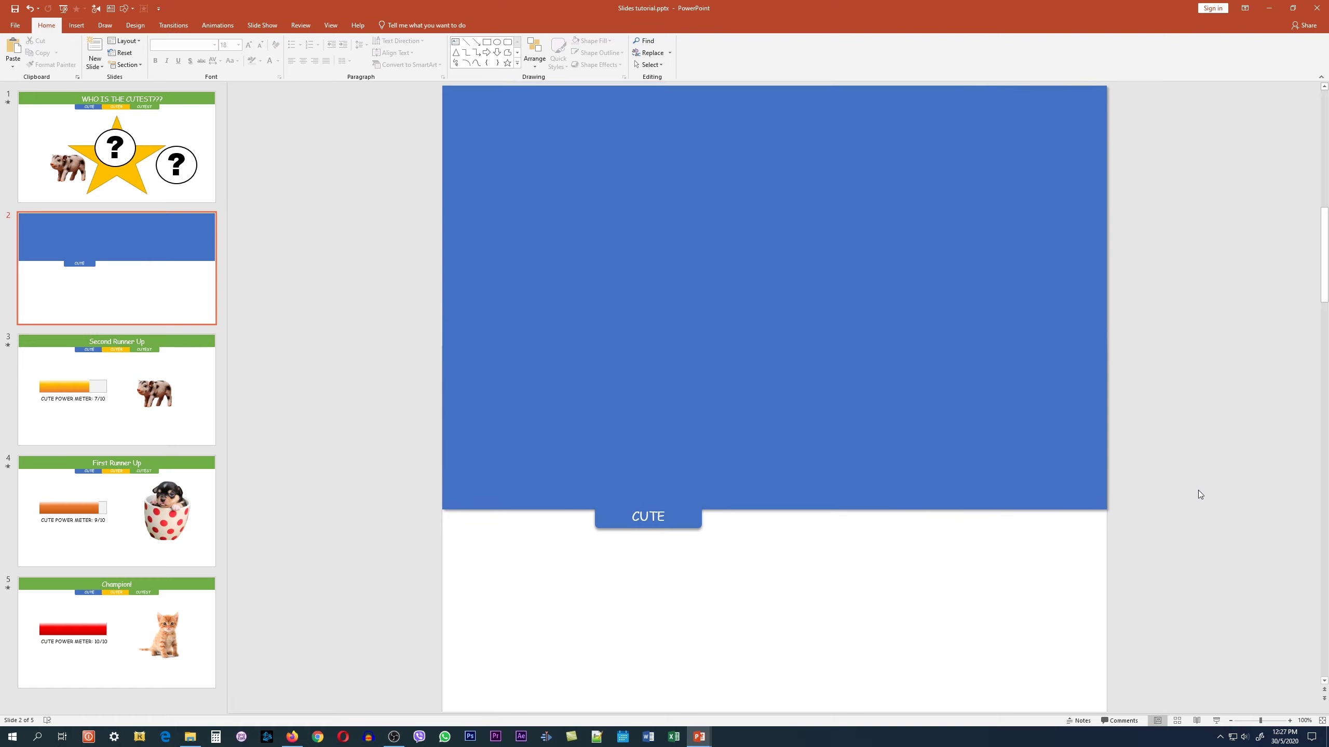
Duplicate the blue panel and CUTE tab together, offsetting the copy down and right
{"action": "scroll", "coordinate": [1199, 494], "scroll_direction": "up", "scroll_amount": 1}
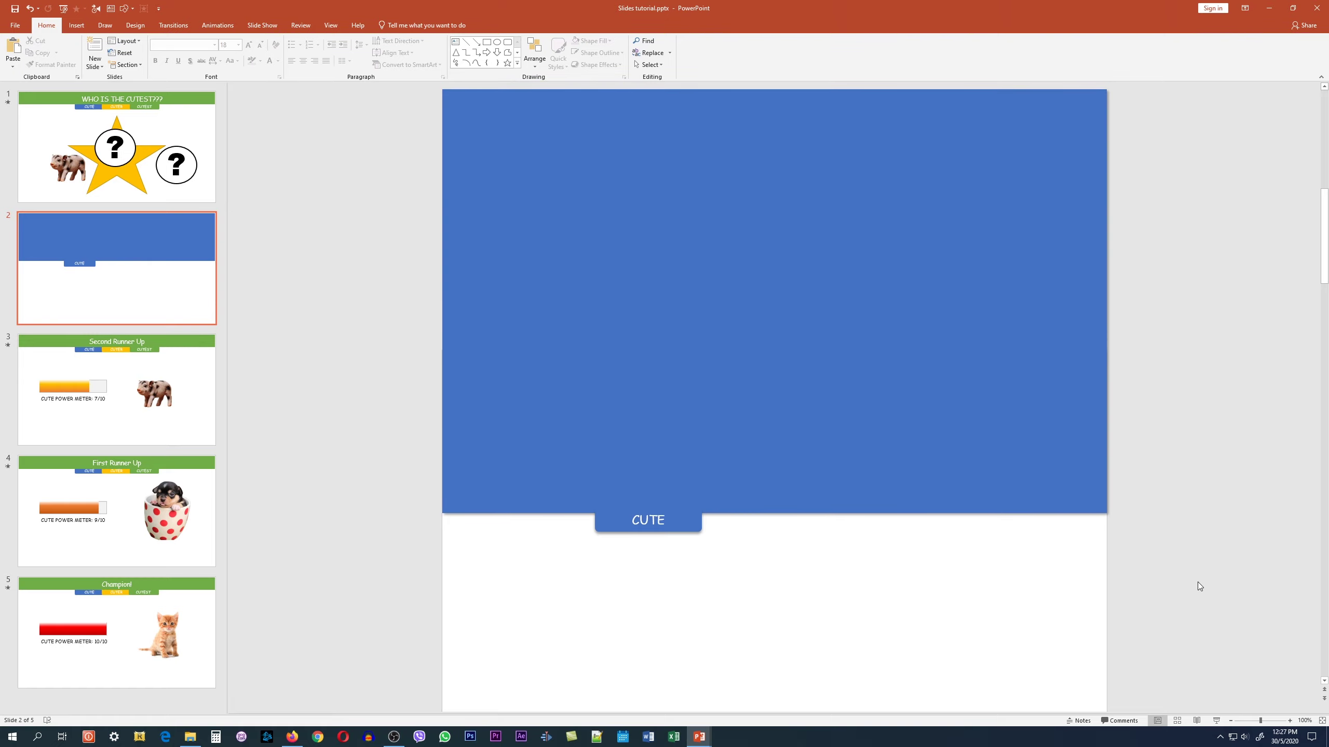
{"action": "left_click_drag", "start_coordinate": [1198, 581], "coordinate": [421, 81]}
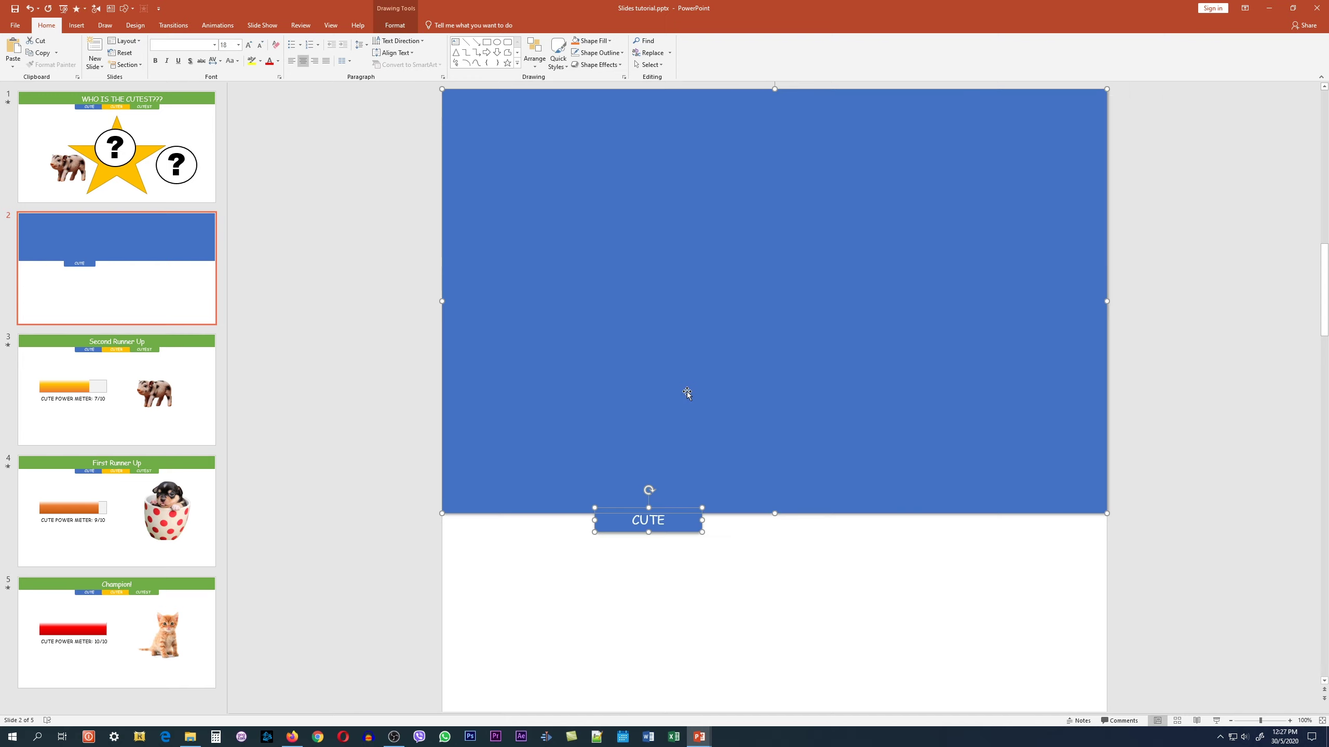
{"action": "left_click_drag", "start_coordinate": [670, 313], "coordinate": [802, 352]}
{"action": "left_click", "coordinate": [1024, 605]}
{"action": "left_click", "coordinate": [959, 449]}
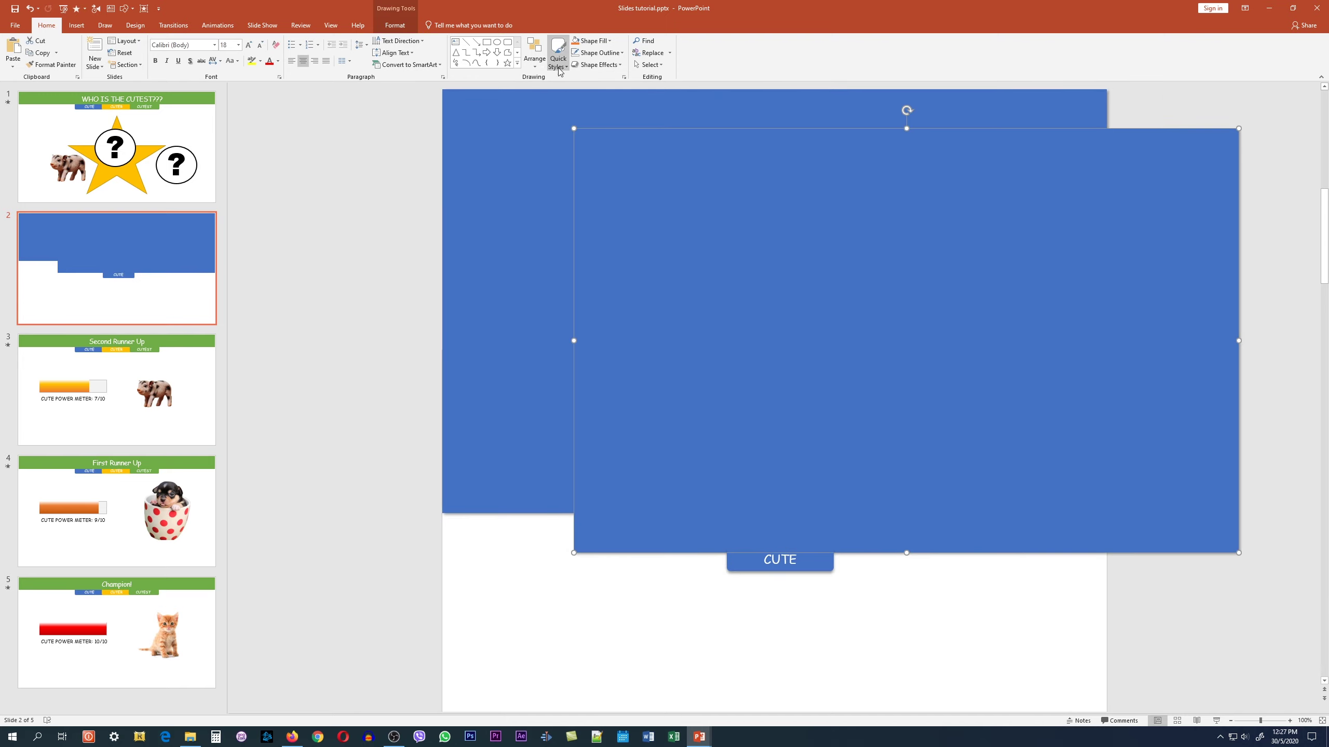
Fill the copied panel and its CUTE tab with orange
{"action": "left_click", "coordinate": [597, 48]}
{"action": "left_click", "coordinate": [620, 67]}
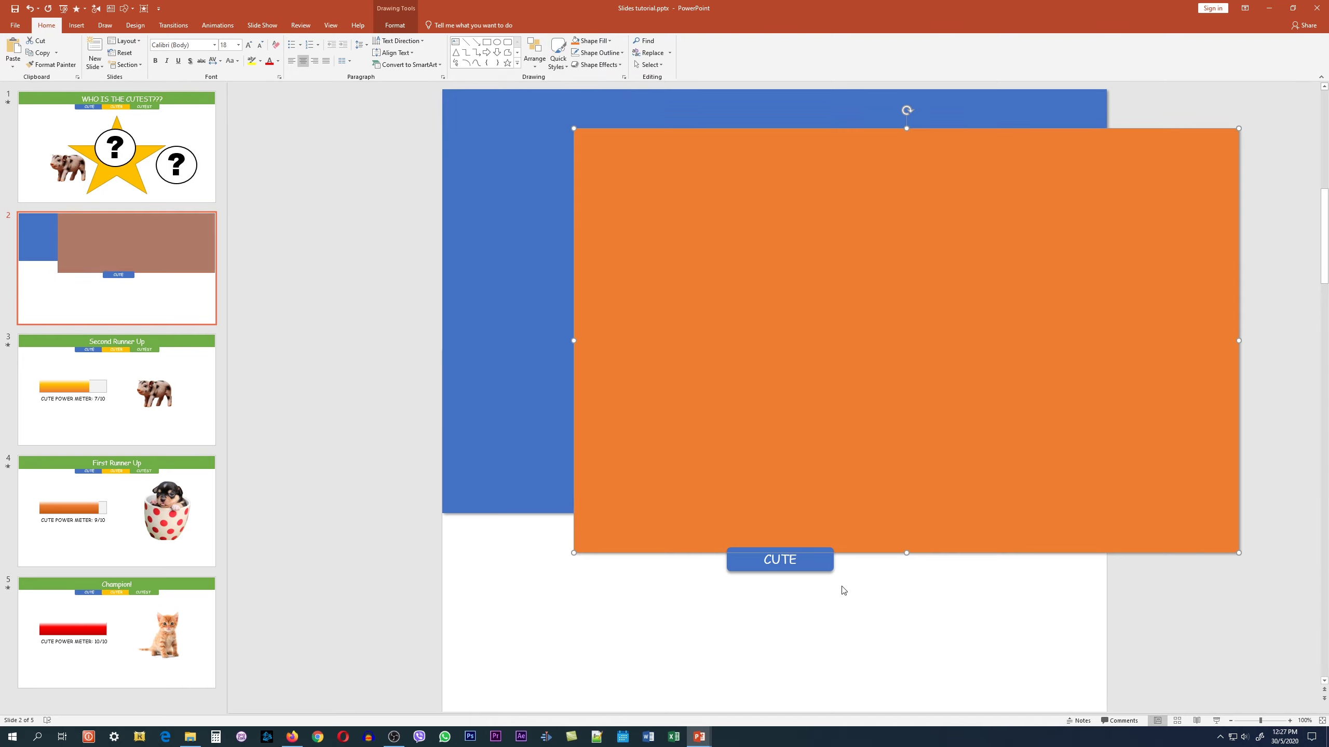
{"action": "left_click", "coordinate": [818, 565]}
{"action": "left_click", "coordinate": [597, 41]}
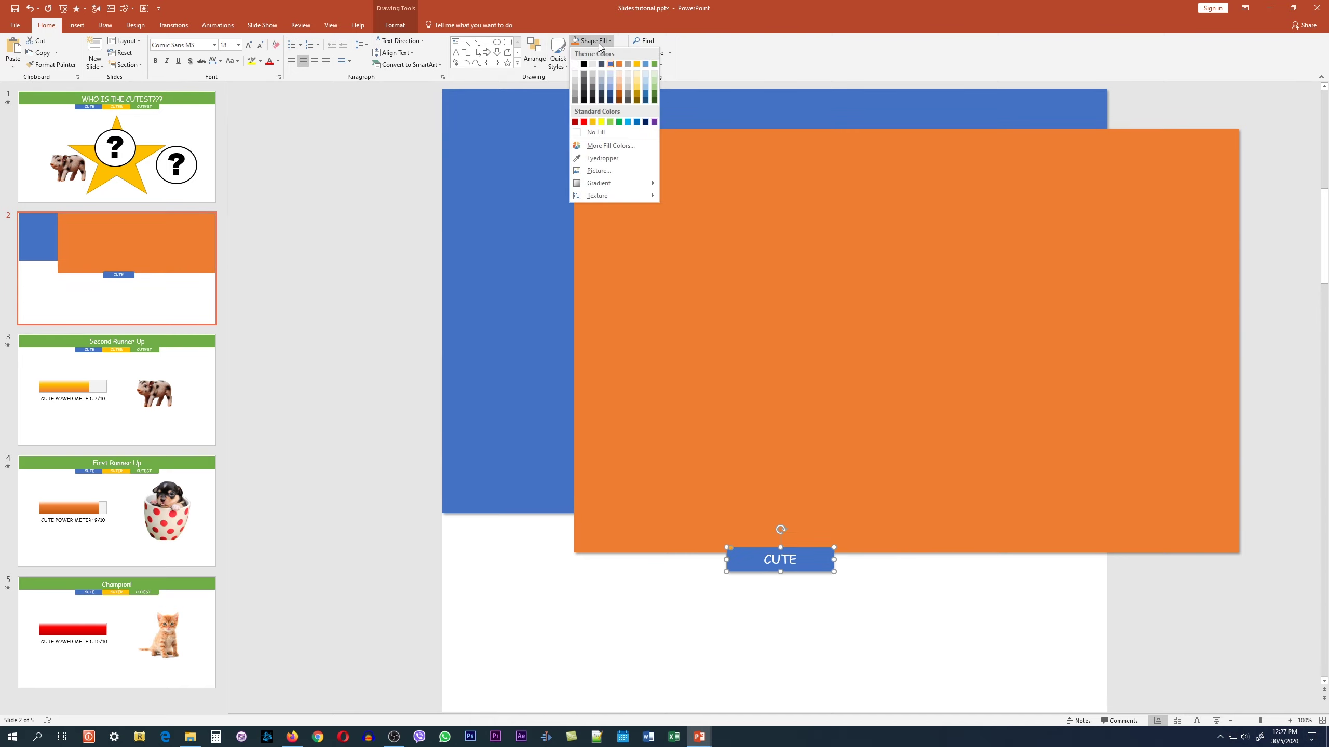
{"action": "left_click", "coordinate": [618, 64]}
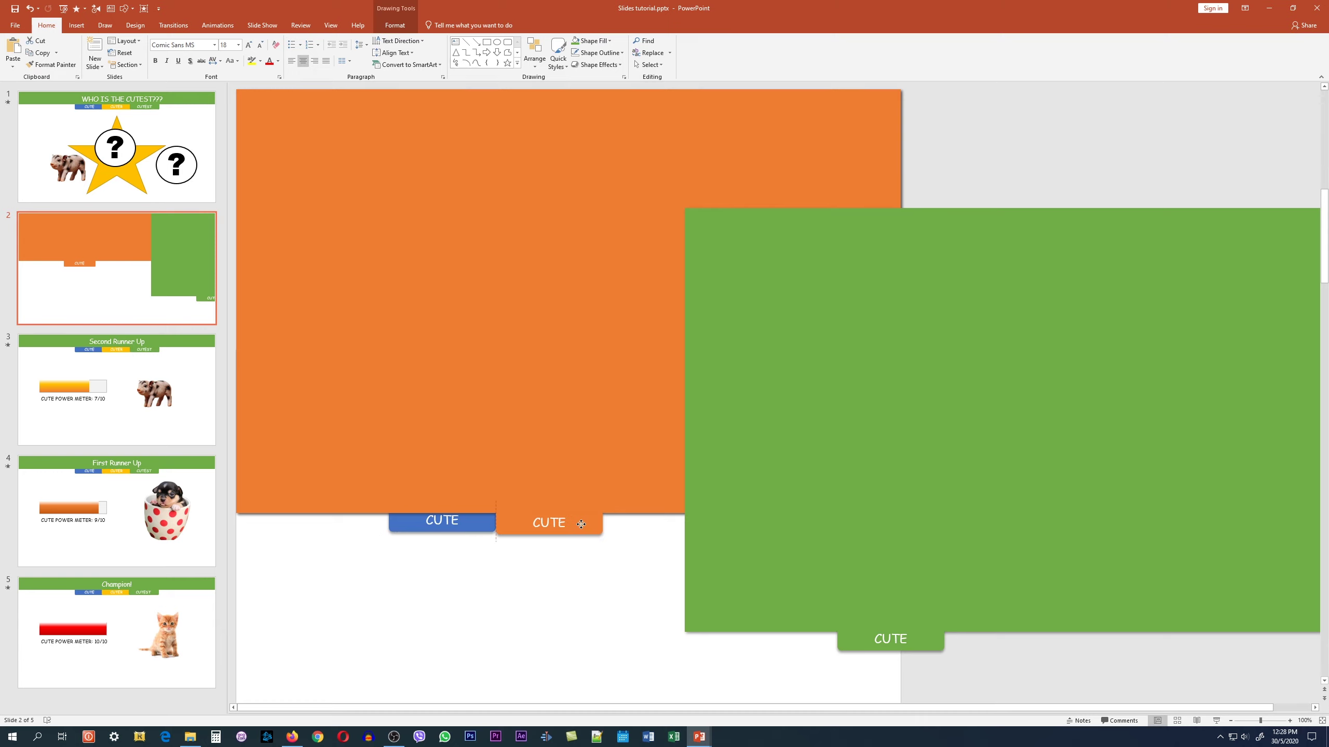
Move the green panel over the orange one and place its tab beside the orange tab
{"action": "left_click", "coordinate": [601, 578]}
{"action": "left_click", "coordinate": [974, 500]}
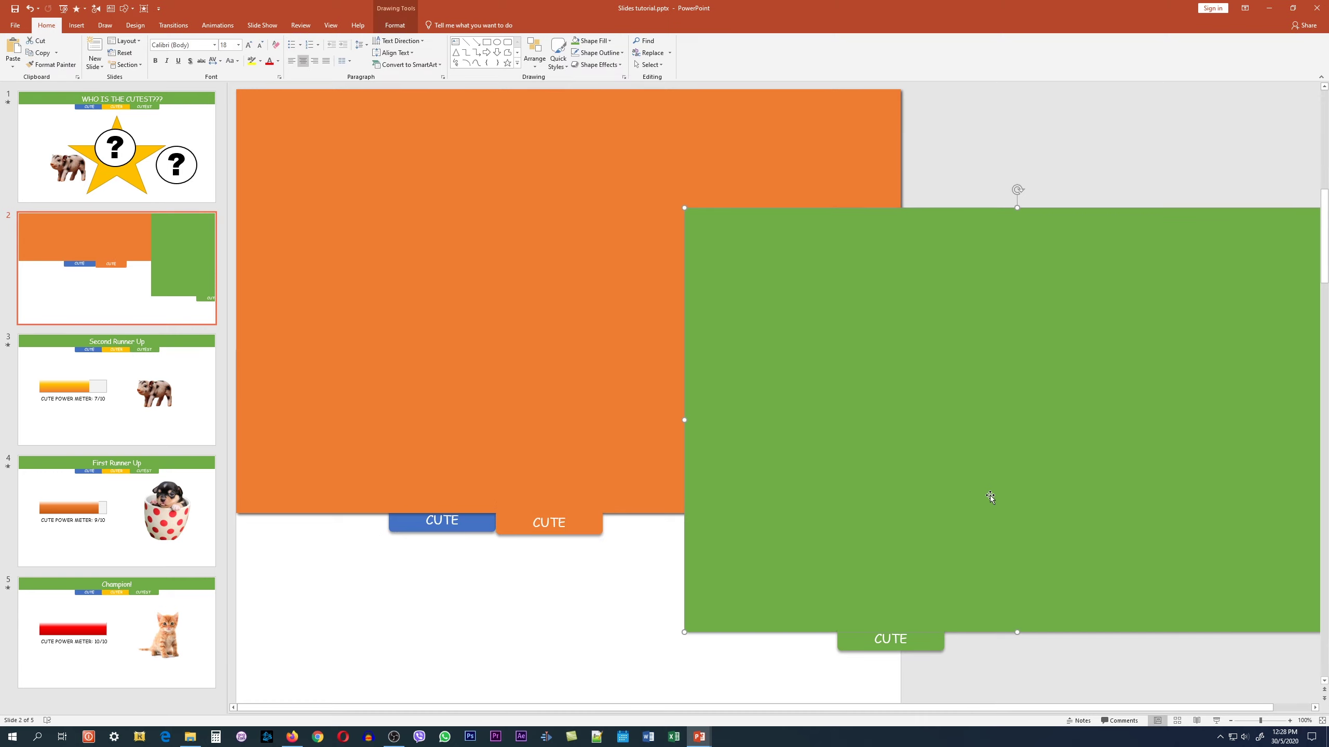
{"action": "left_click_drag", "start_coordinate": [1016, 494], "coordinate": [570, 375]}
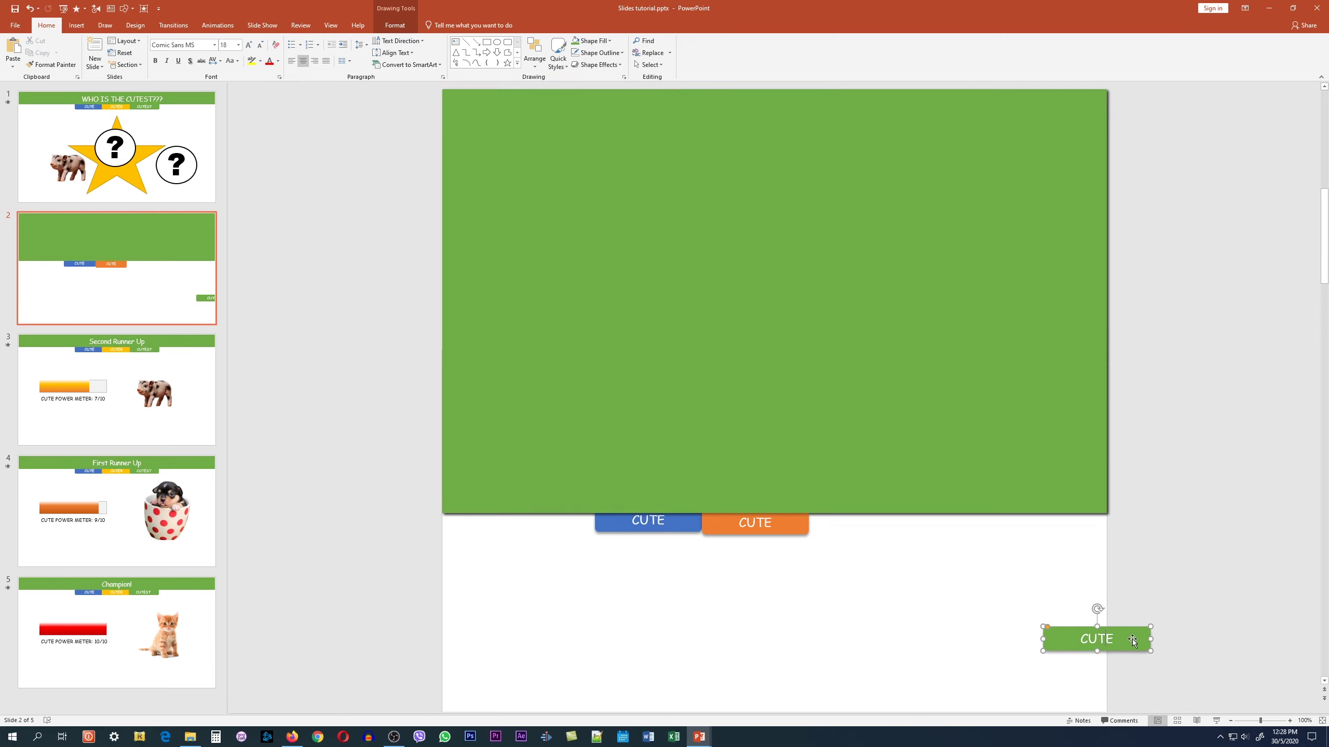
{"action": "left_click_drag", "start_coordinate": [1133, 638], "coordinate": [898, 526]}
Change the orange and green tab labels to CUTER and CUTEST
{"action": "left_click", "coordinate": [763, 523]}
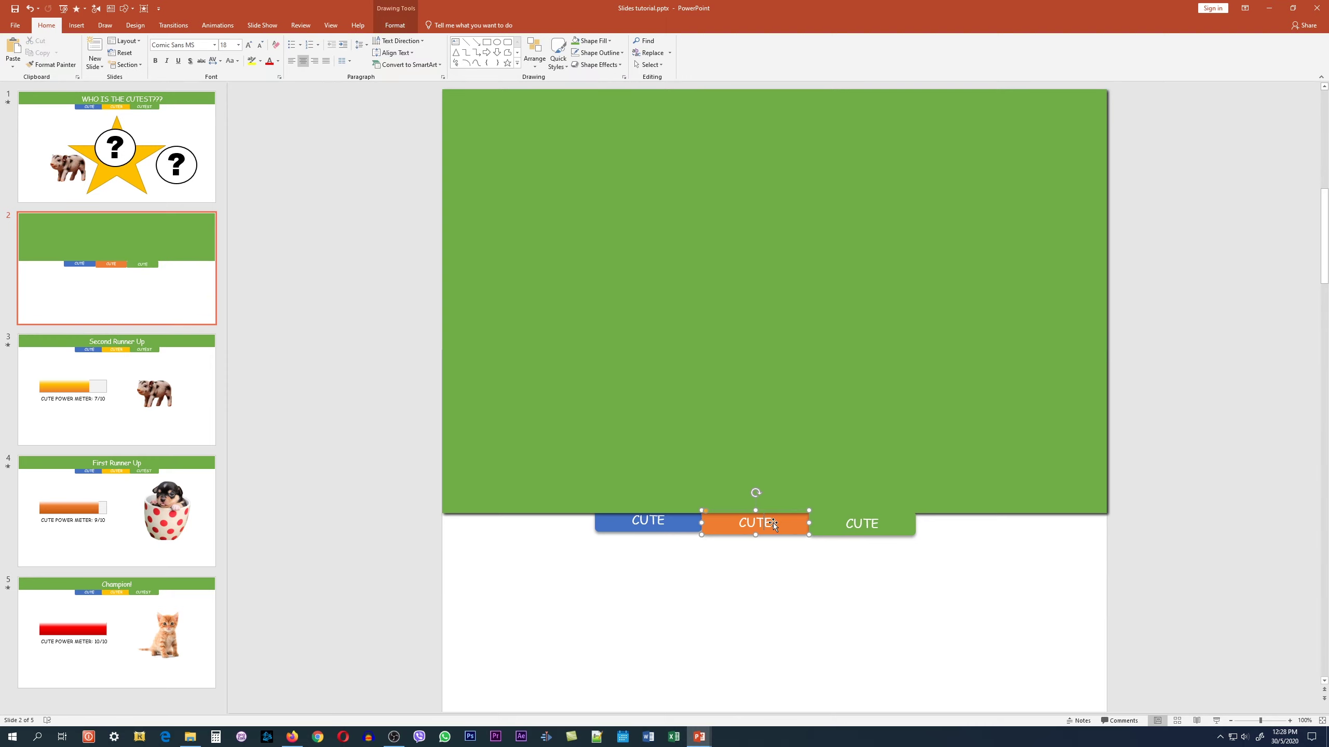
{"action": "type", "text": "R"}
{"action": "left_click", "coordinate": [875, 526]}
{"action": "type", "text": "ST"}
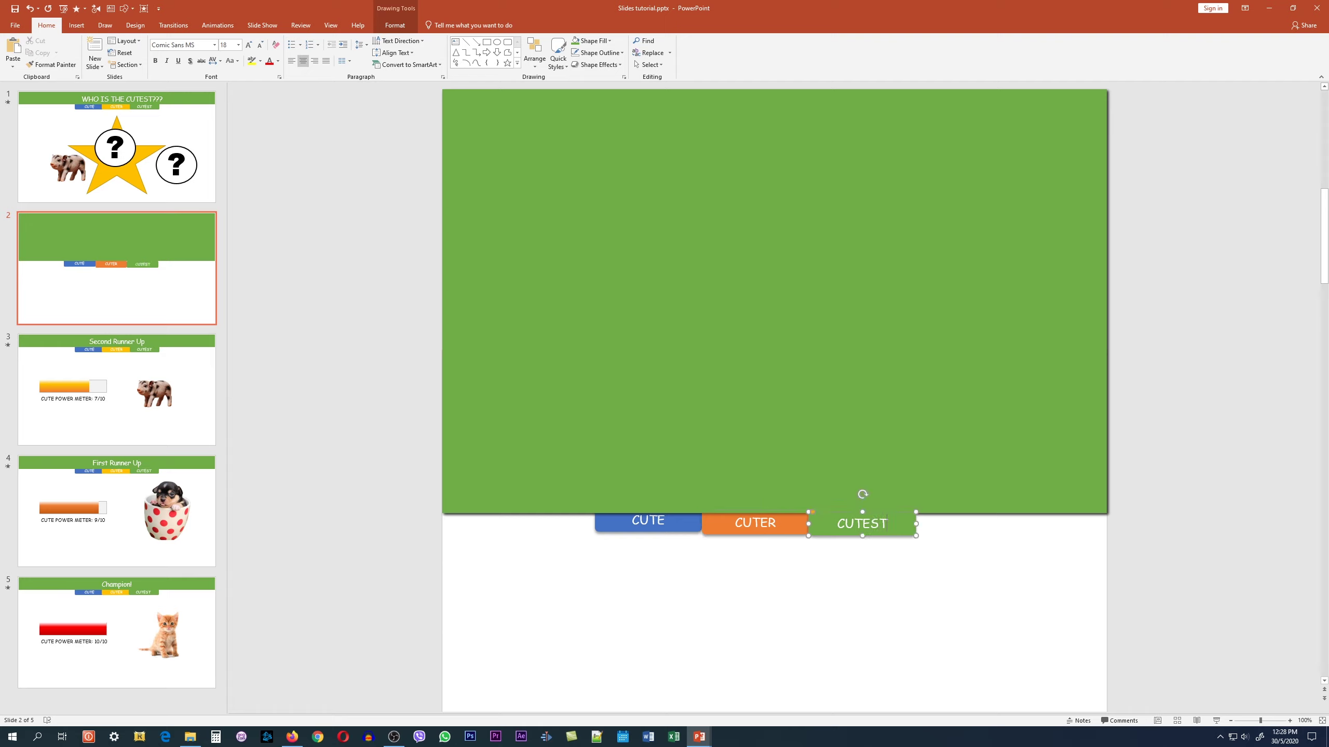
{"action": "left_click_drag", "start_coordinate": [1324, 266], "coordinate": [1326, 281]}
{"action": "scroll", "coordinate": [1144, 394], "scroll_direction": "down", "scroll_amount": 5}
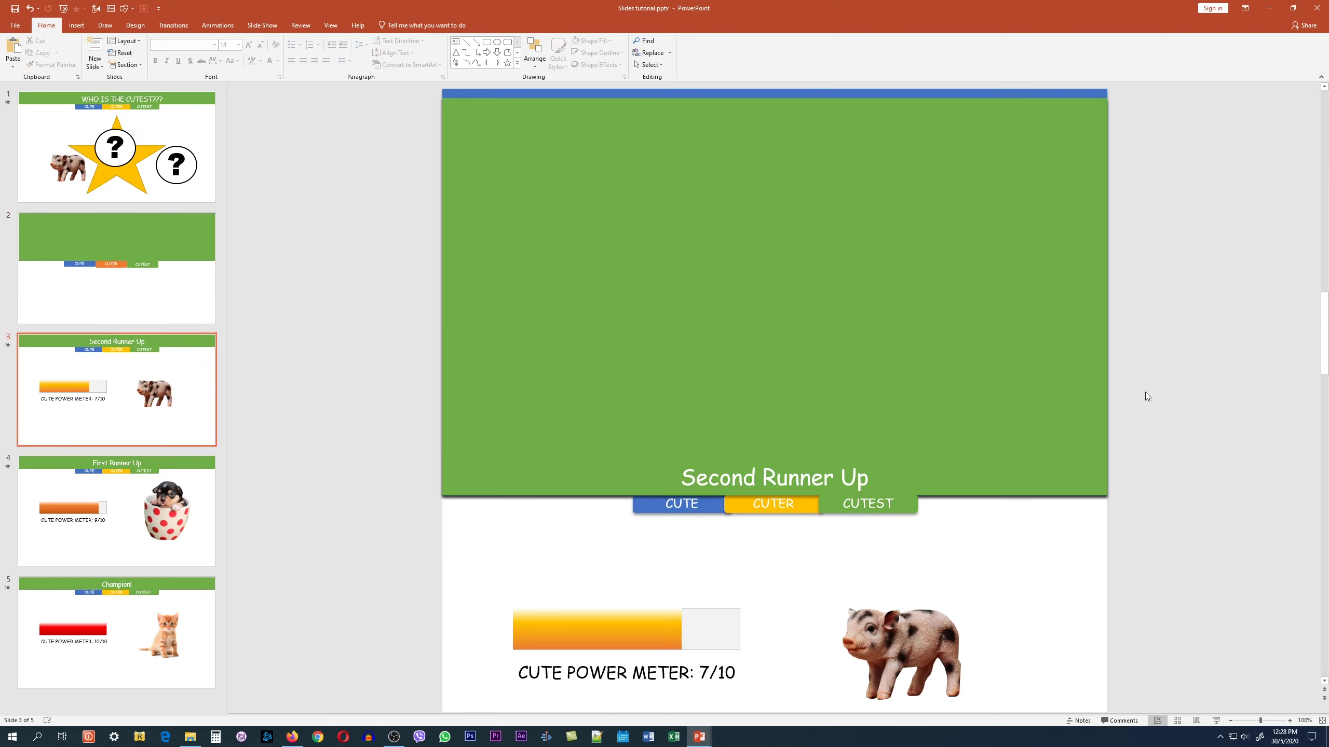
Back on slide 2, nudge the CUTE tab down slightly
{"action": "left_click", "coordinate": [165, 293]}
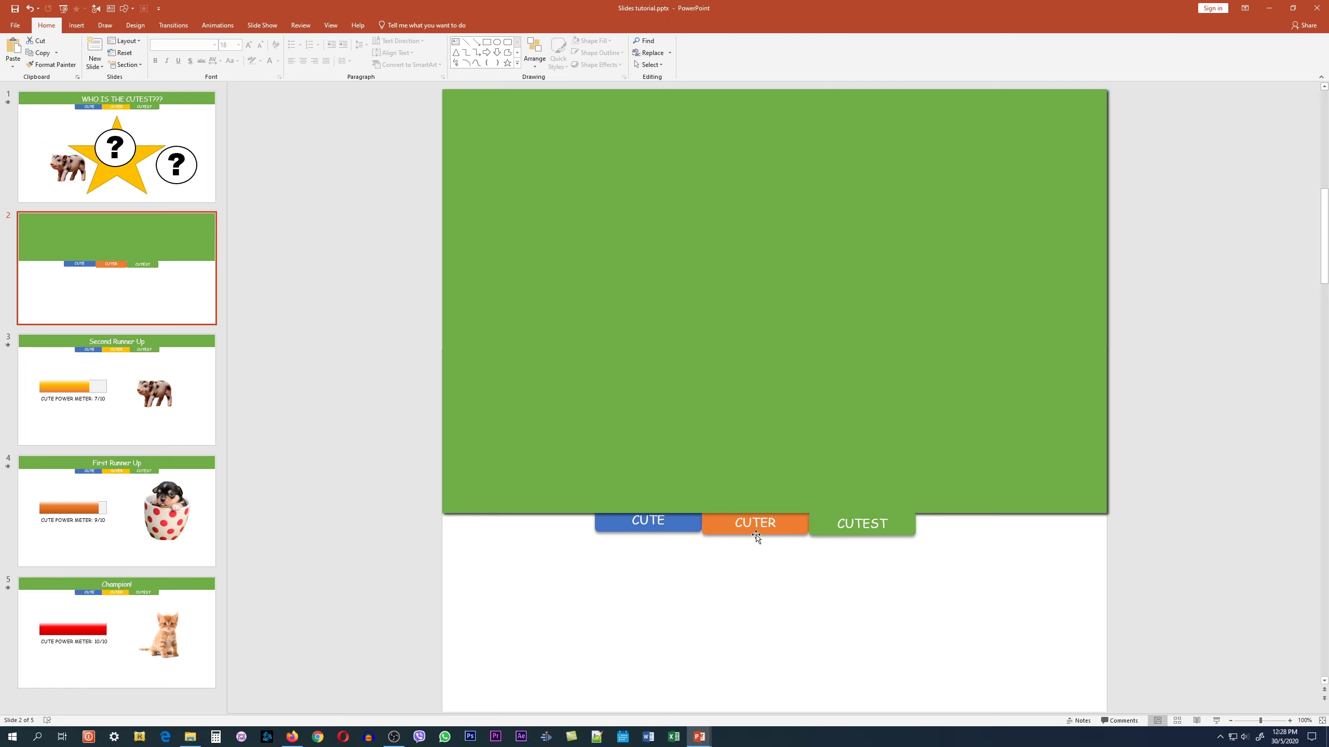
{"action": "left_click", "coordinate": [677, 532]}
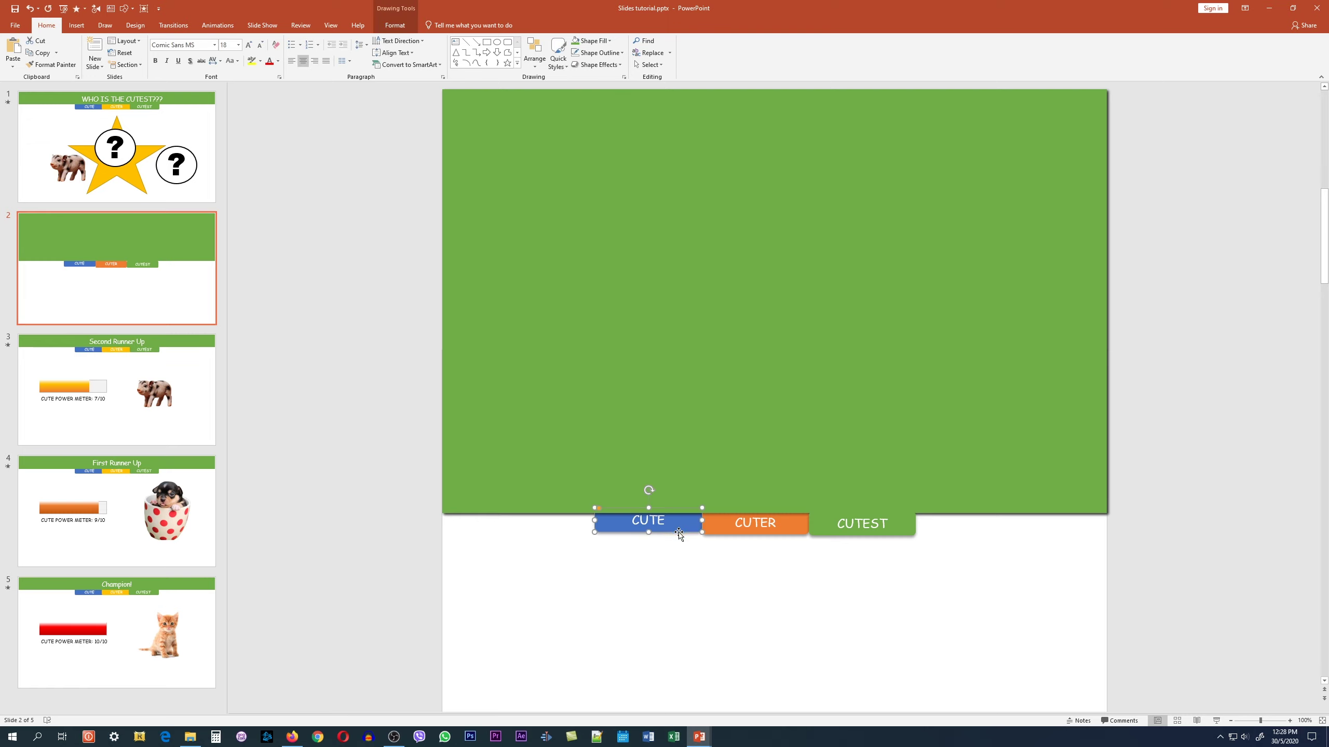
{"action": "key", "text": "ctrl+Down"}
{"action": "key", "text": "ctrl+Down"}
{"action": "key", "text": "ctrl+Down"}
{"action": "key", "text": "ctrl+Down"}
{"action": "key", "text": "ctrl+Down"}
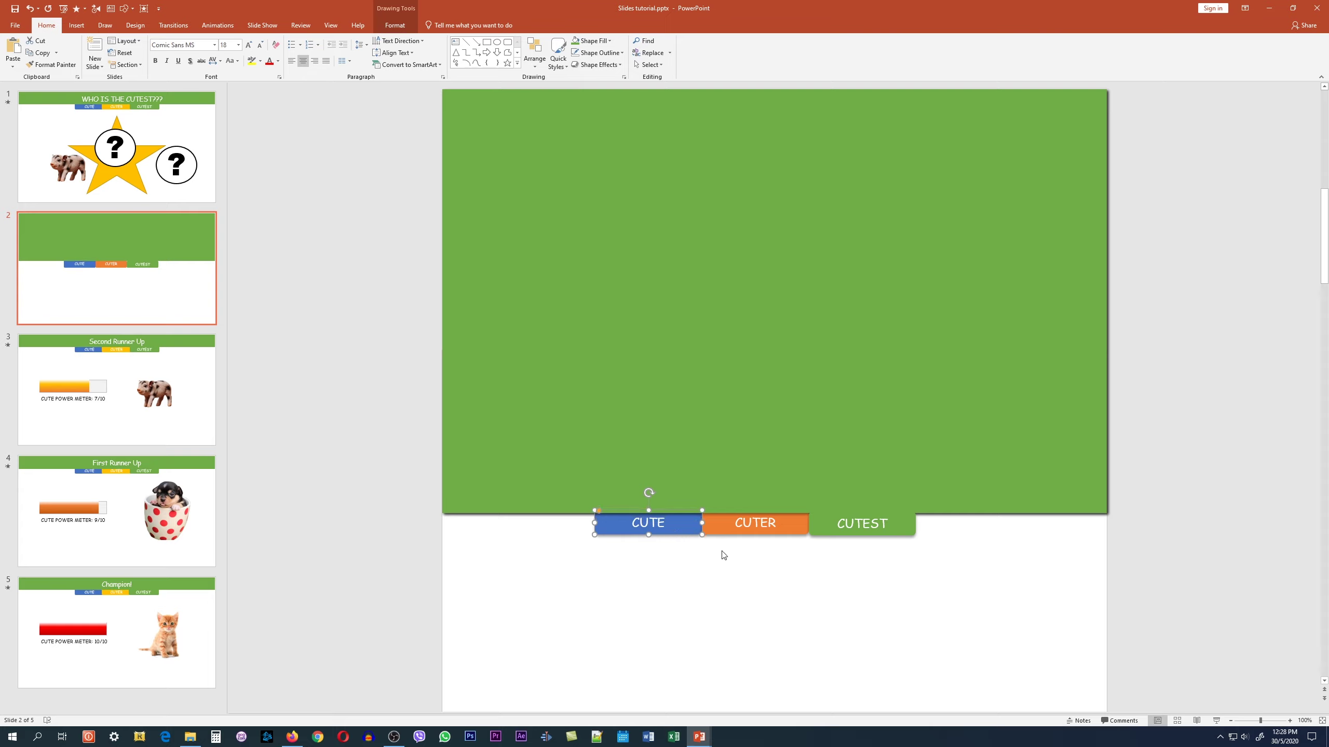
{"action": "left_click", "coordinate": [843, 565]}
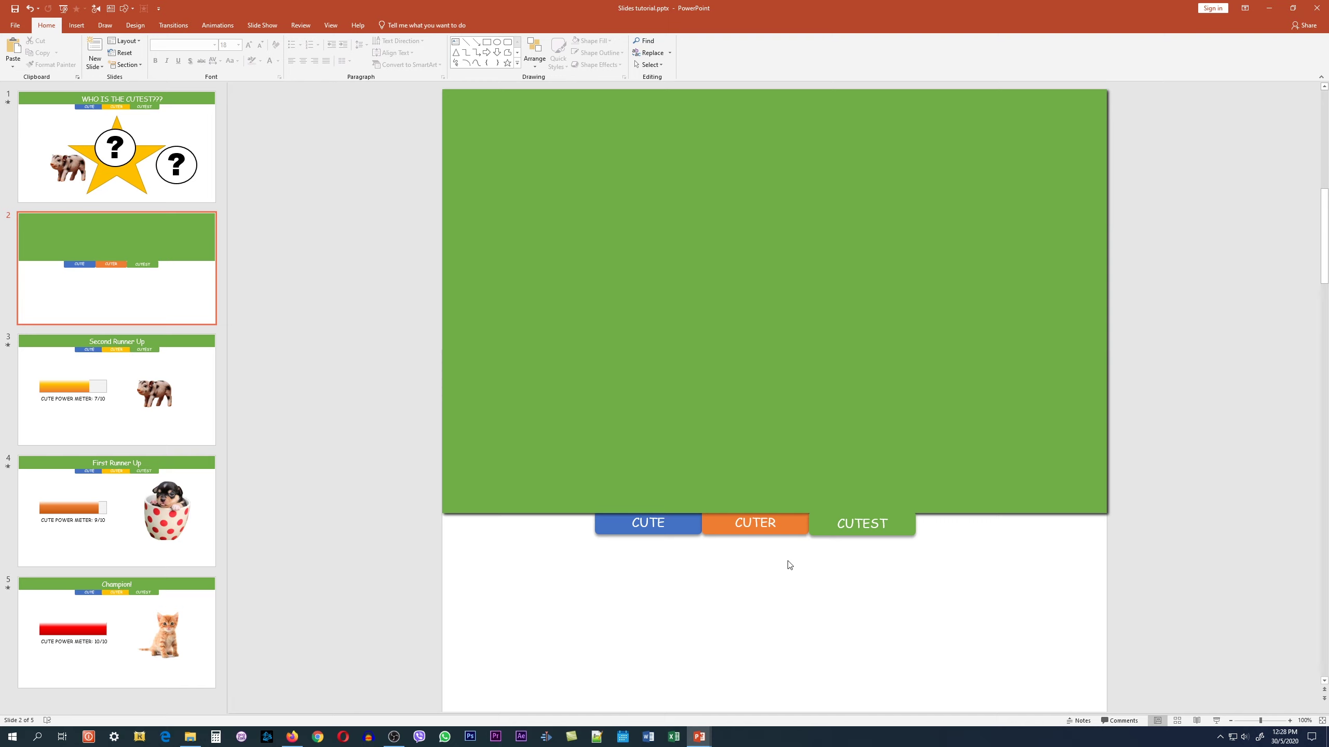
Align the CUTE, CUTER and CUTEST tabs to the bottom and distribute them horizontally
{"action": "left_click", "coordinate": [674, 533]}
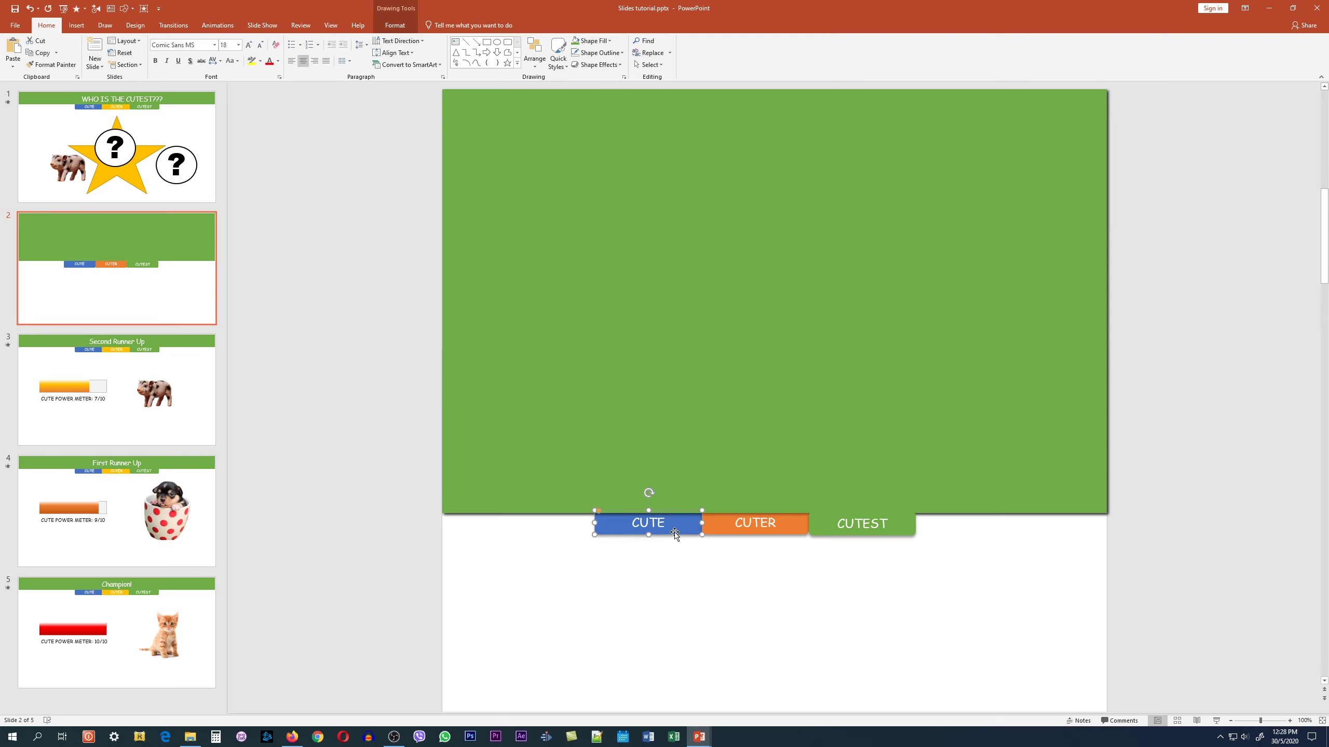
{"action": "left_click", "coordinate": [758, 535], "text": "shift"}
{"action": "left_click", "coordinate": [901, 537], "text": "shift"}
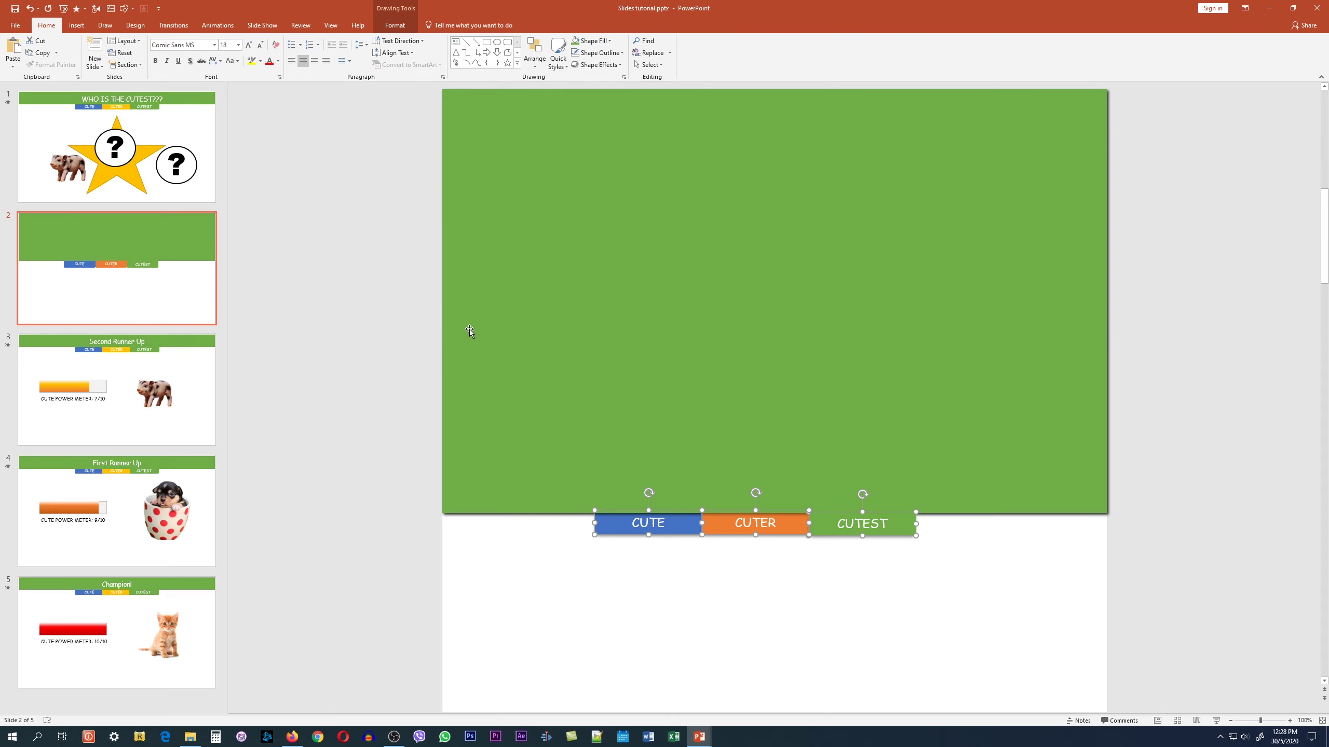
{"action": "left_click", "coordinate": [394, 25]}
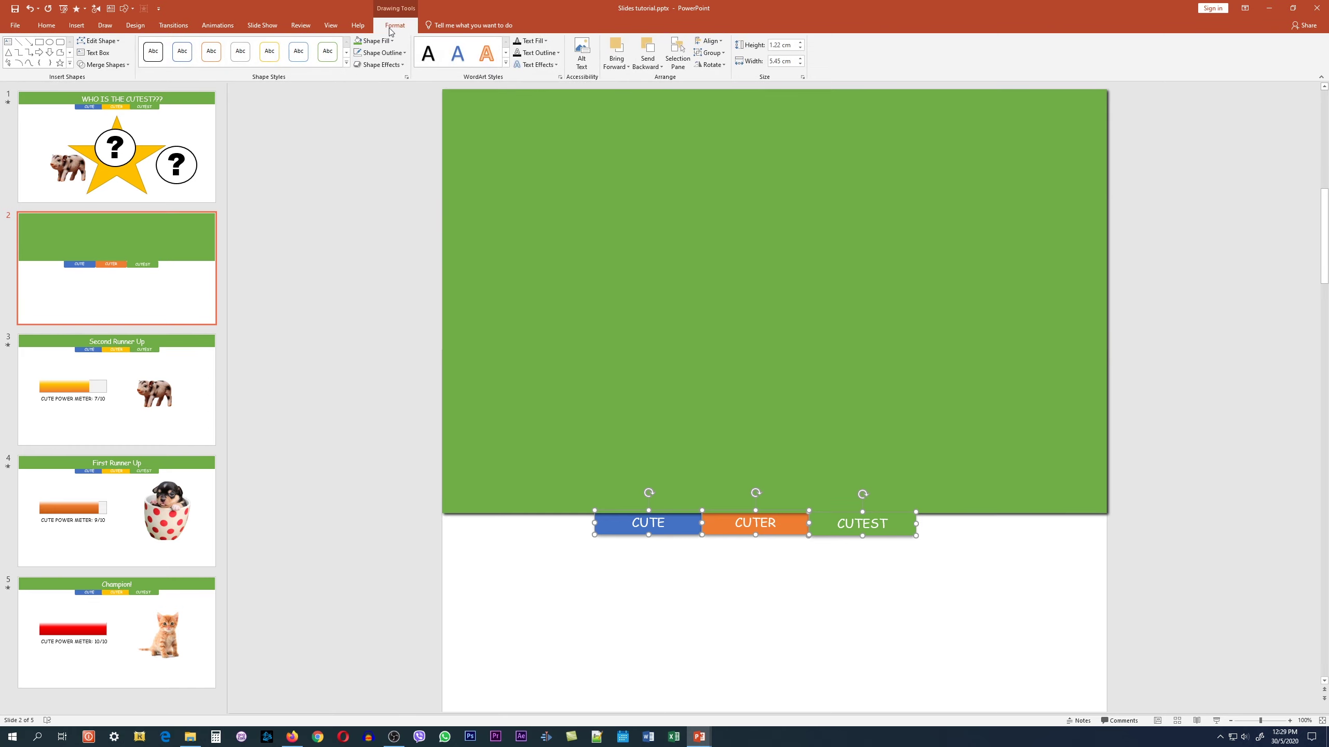
{"action": "left_click", "coordinate": [710, 41]}
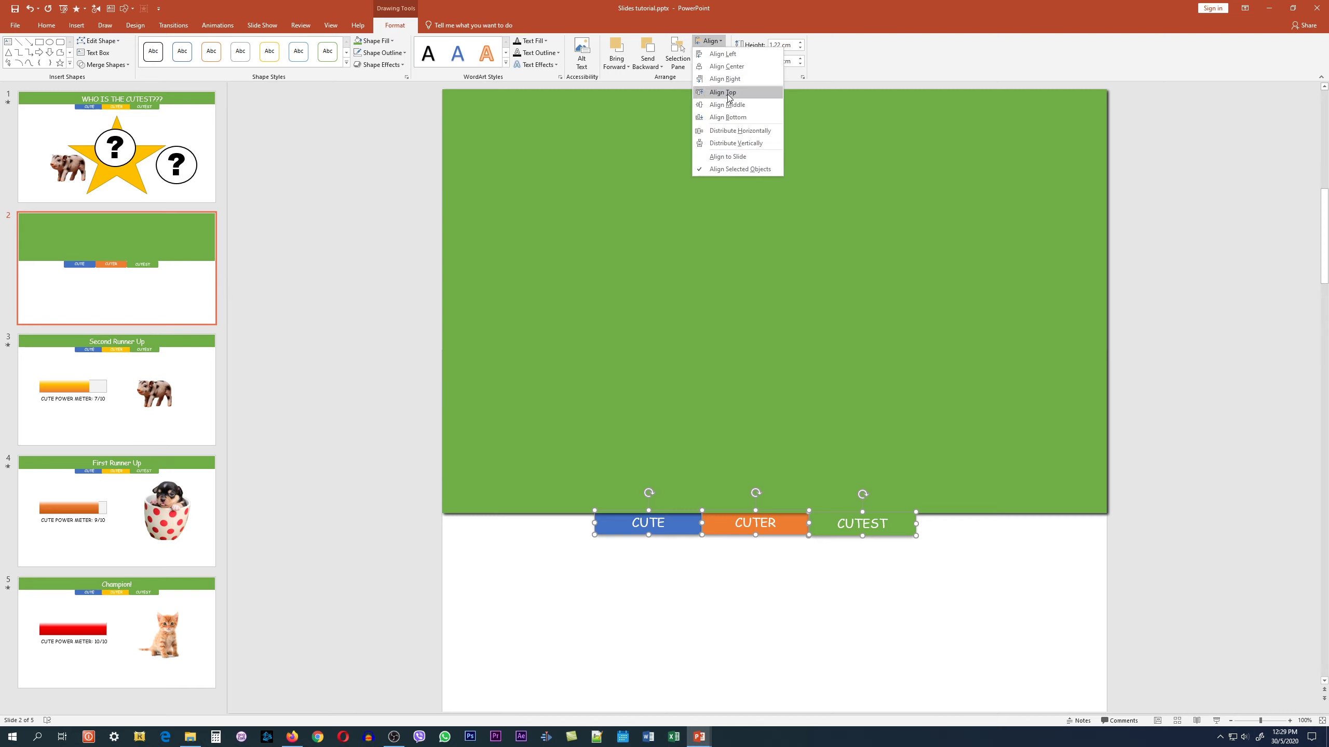
{"action": "left_click", "coordinate": [727, 118]}
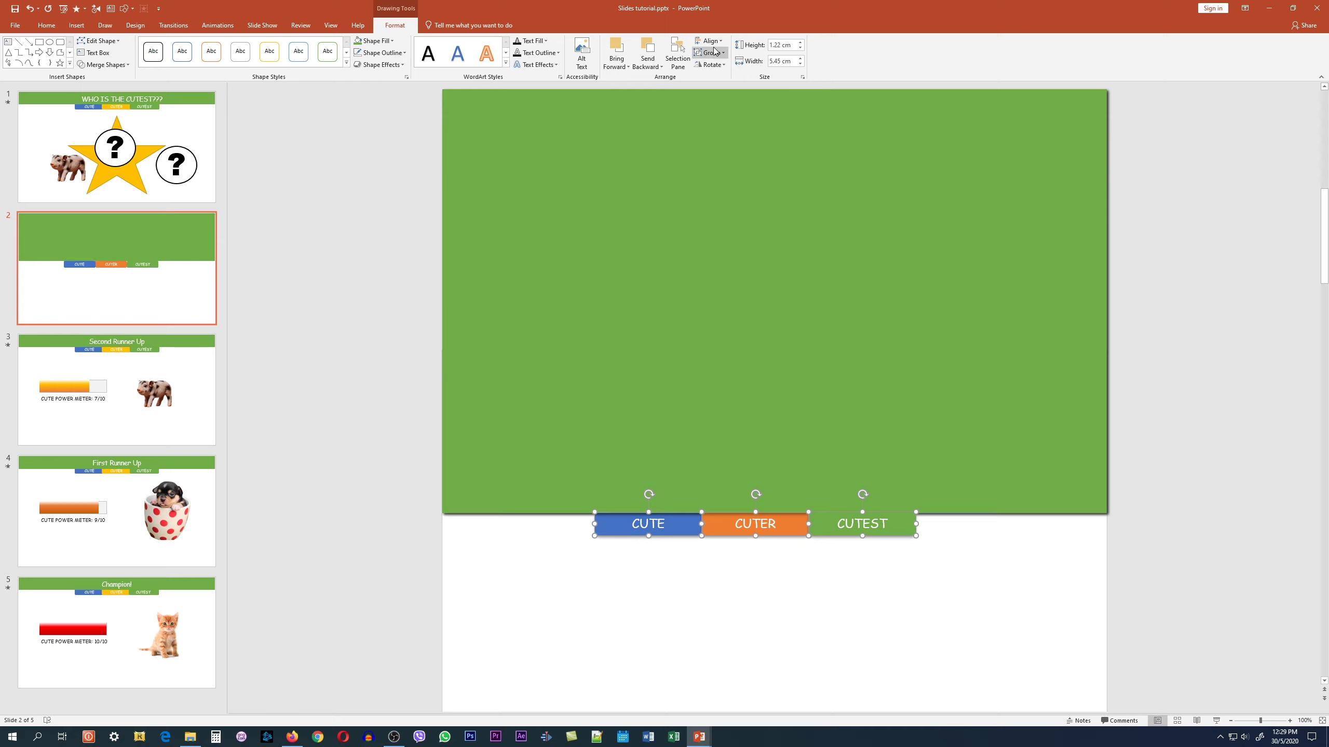
{"action": "left_click", "coordinate": [716, 49]}
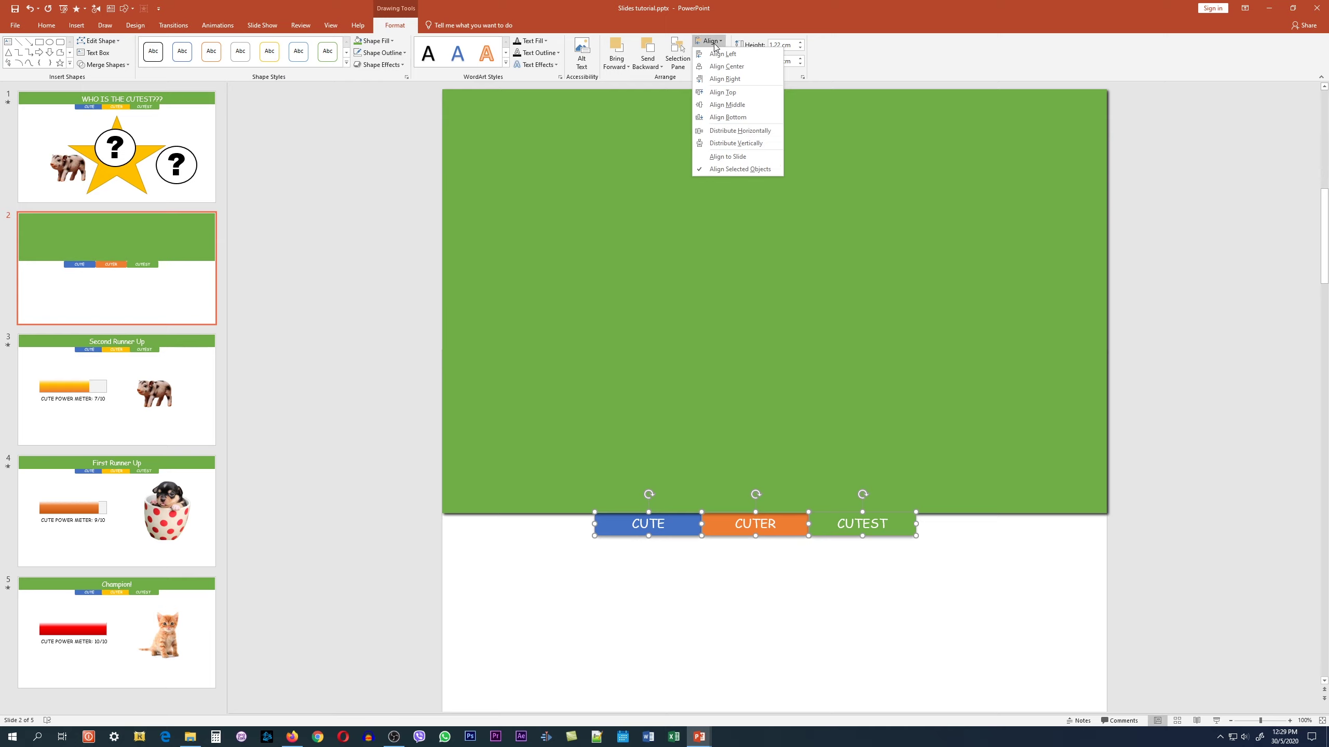
{"action": "left_click", "coordinate": [739, 132]}
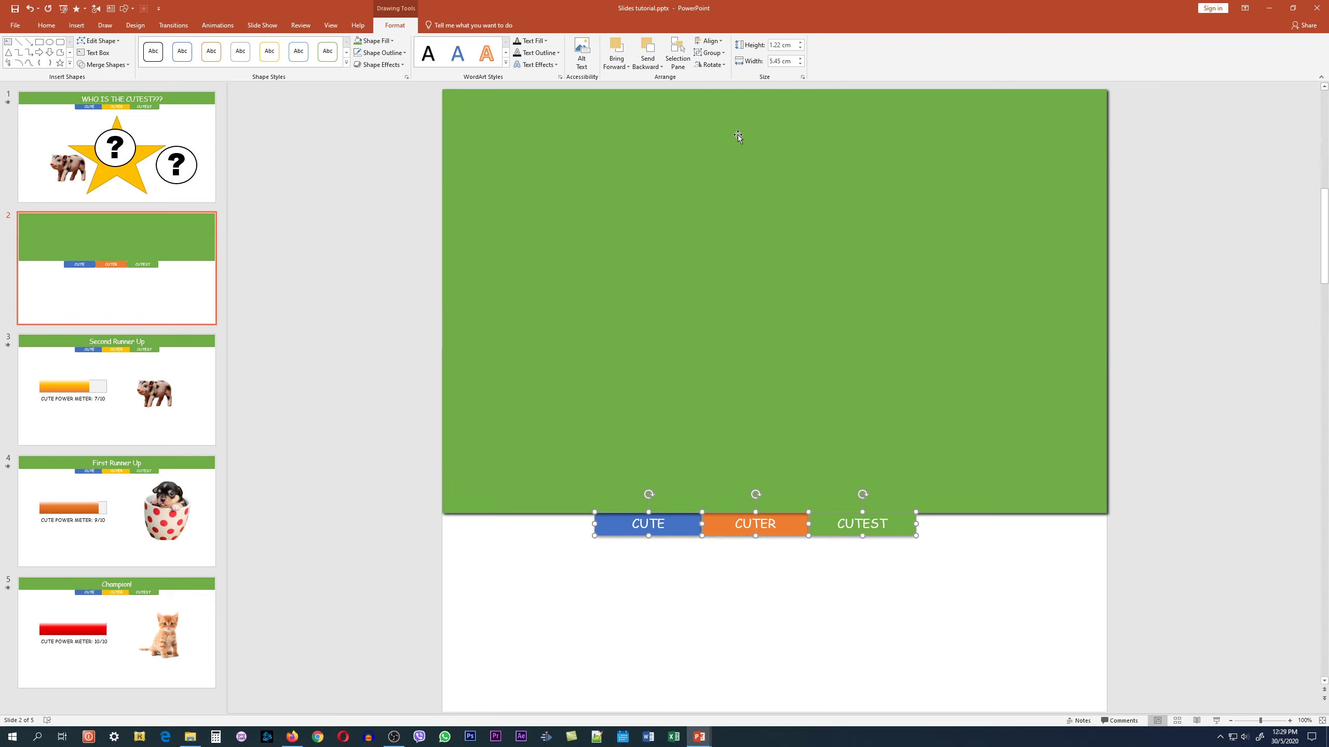
{"action": "left_click", "coordinate": [1199, 389]}
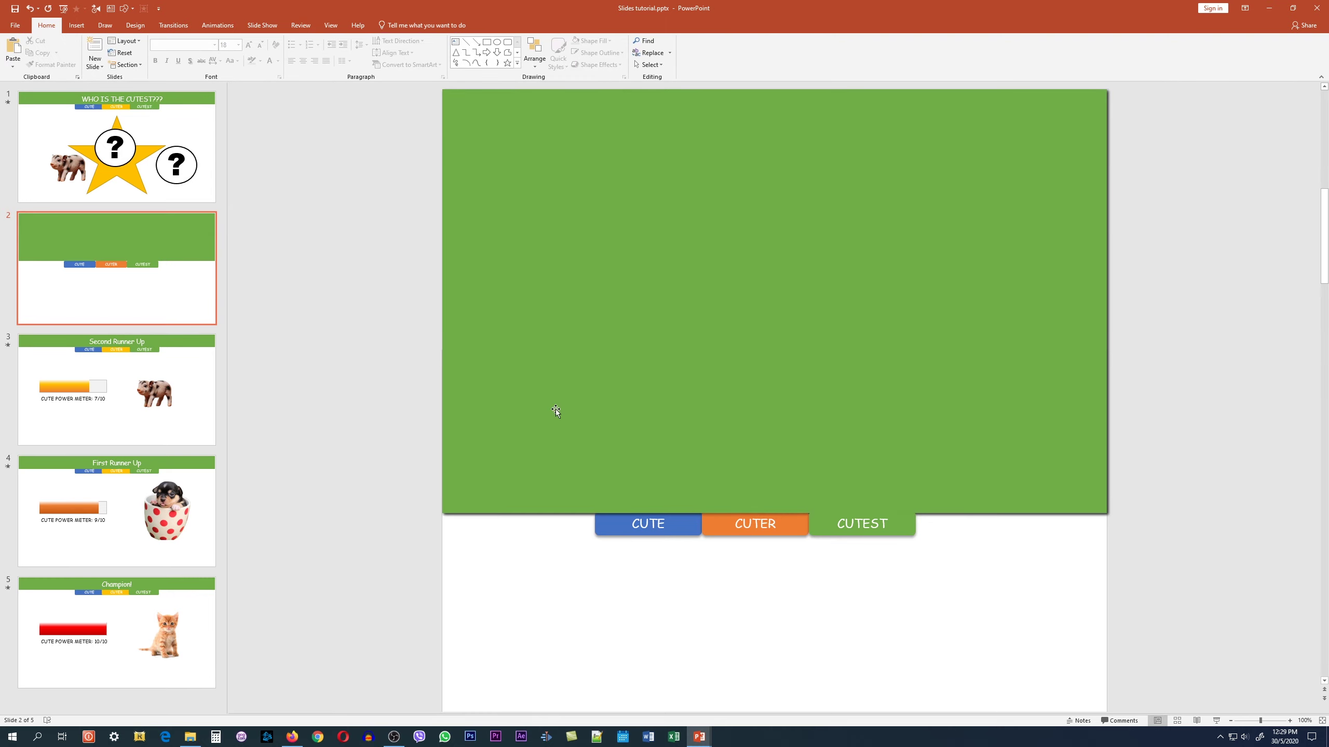
Move the green panel and three tabs up so only the tabs and a thin strip show
{"action": "left_click_drag", "start_coordinate": [1172, 608], "coordinate": [403, 83]}
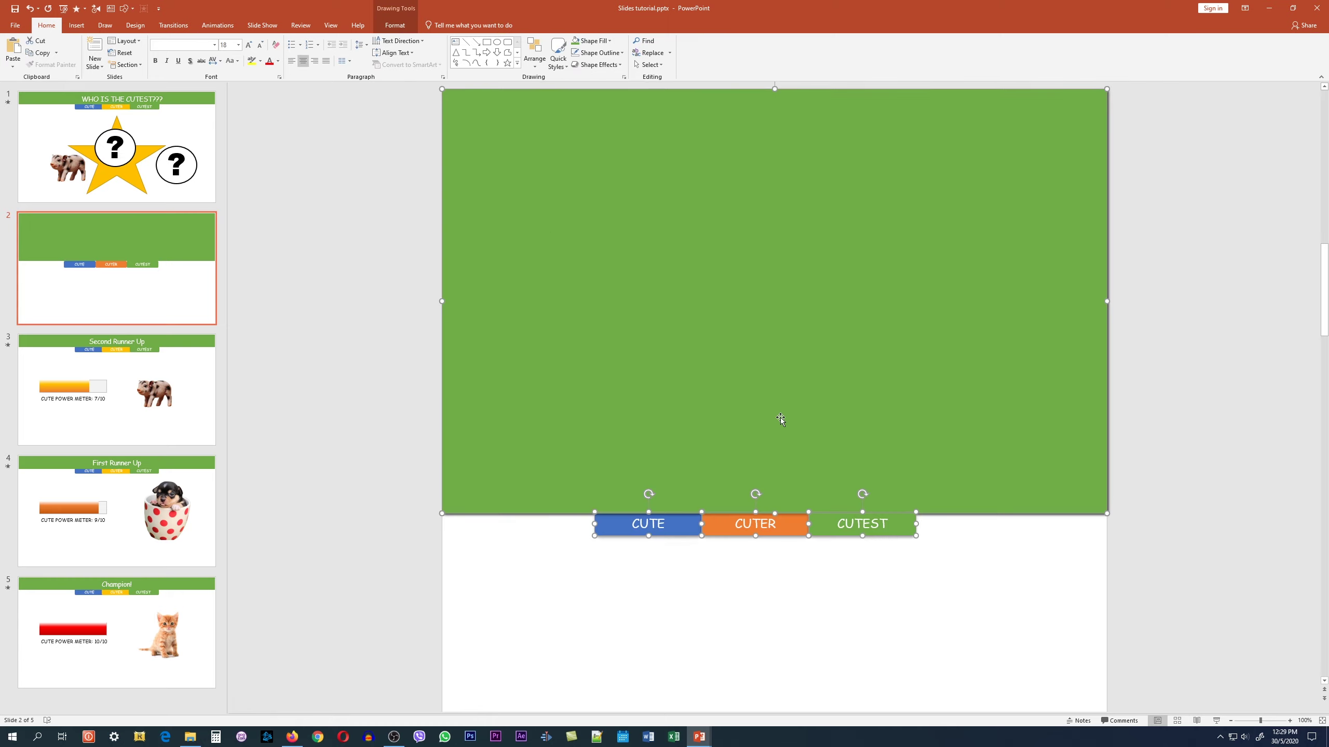
{"action": "left_click_drag", "start_coordinate": [776, 433], "coordinate": [777, 287]}
{"action": "key", "text": "Down"}
{"action": "key", "text": "Down"}
{"action": "key", "text": "Down"}
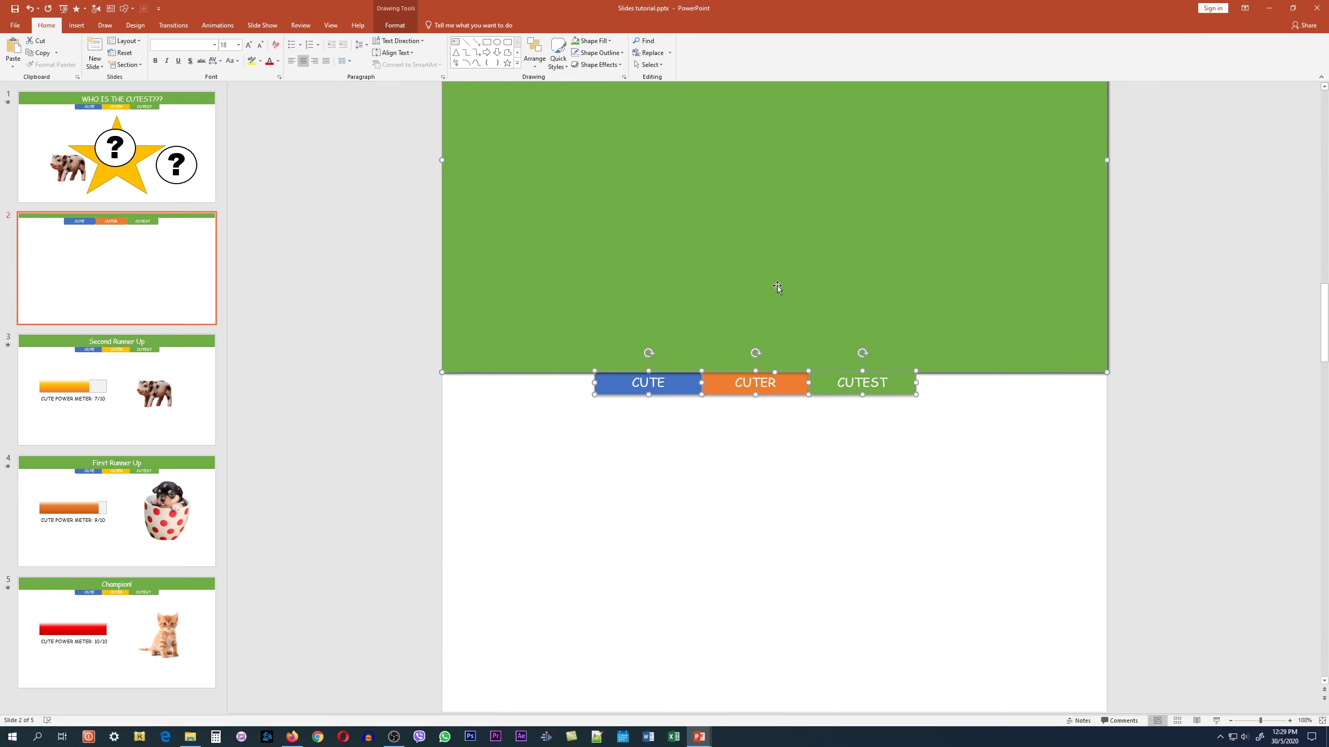
{"action": "key", "text": "Down"}
{"action": "key", "text": "Down"}
{"action": "key", "text": "Down"}
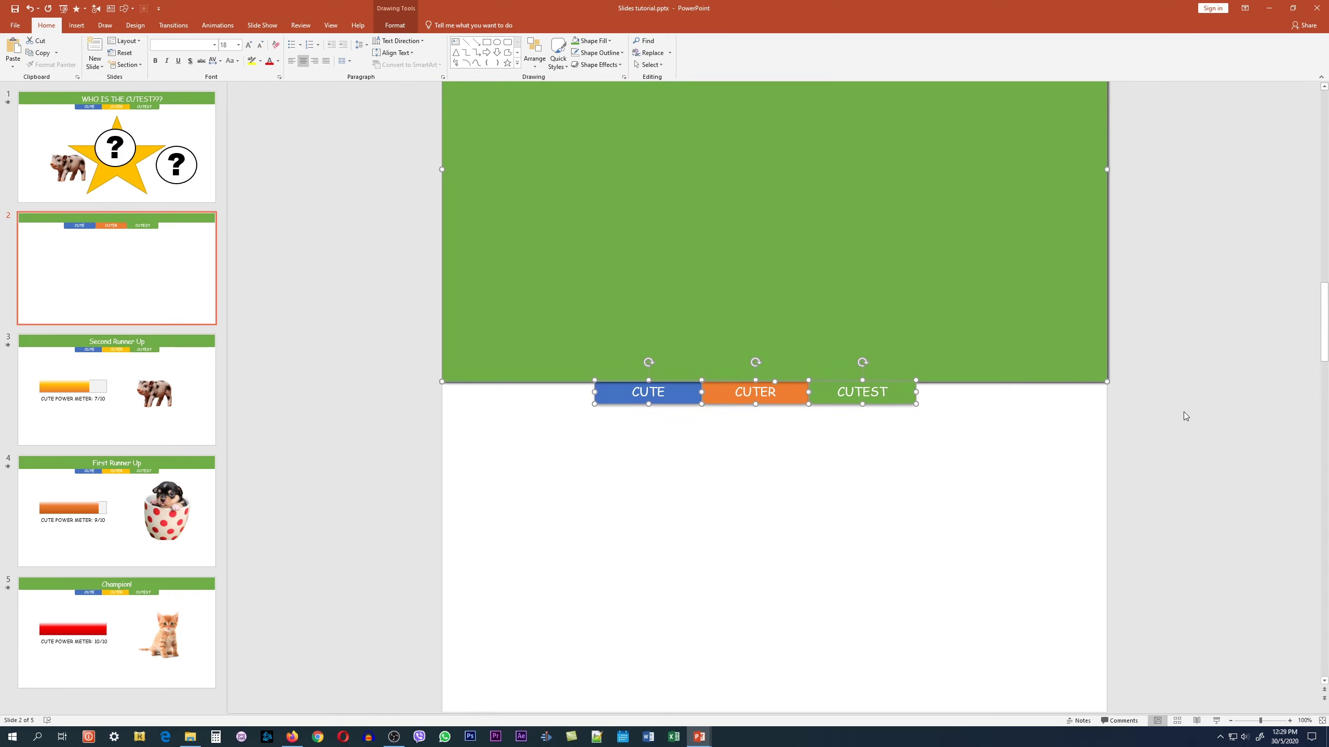
{"action": "left_click", "coordinate": [1185, 412]}
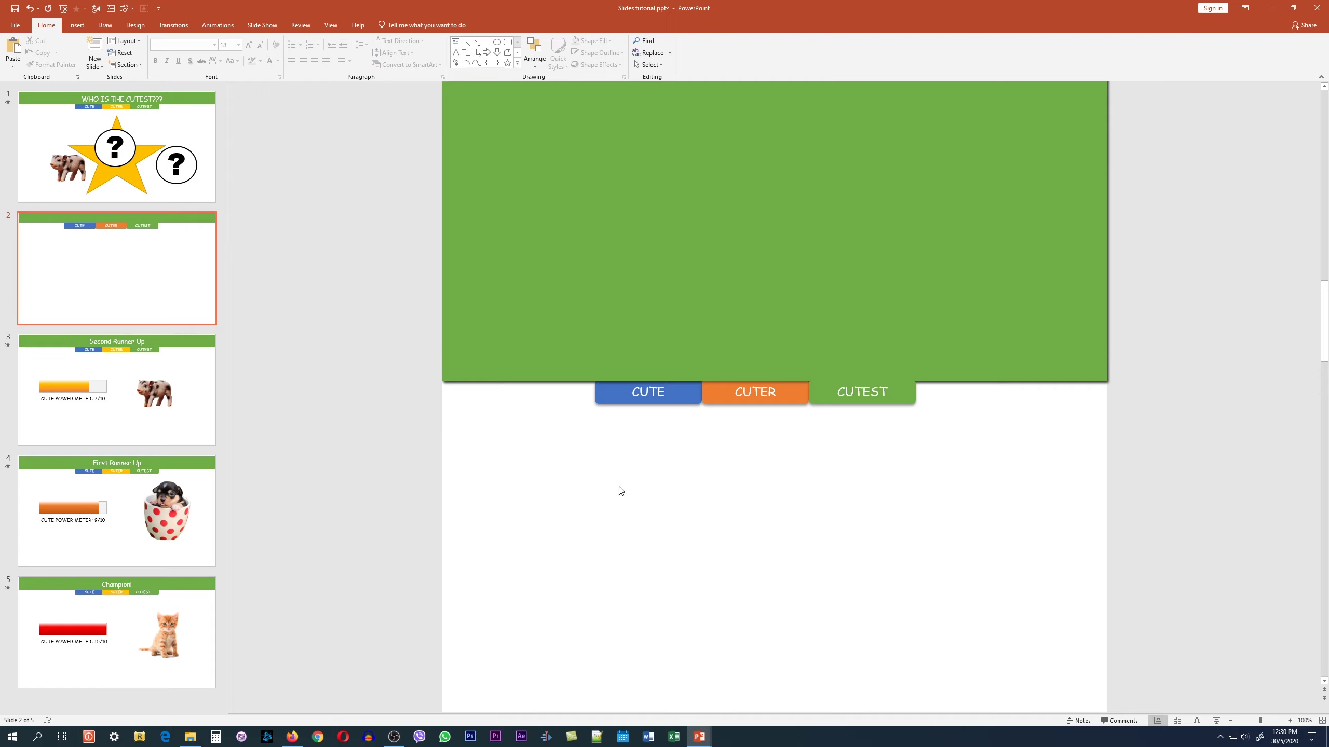
Duplicate the tab slide three times so slides 3–5 copy slide 2
{"action": "left_click", "coordinate": [318, 298]}
{"action": "right_click", "coordinate": [179, 275]}
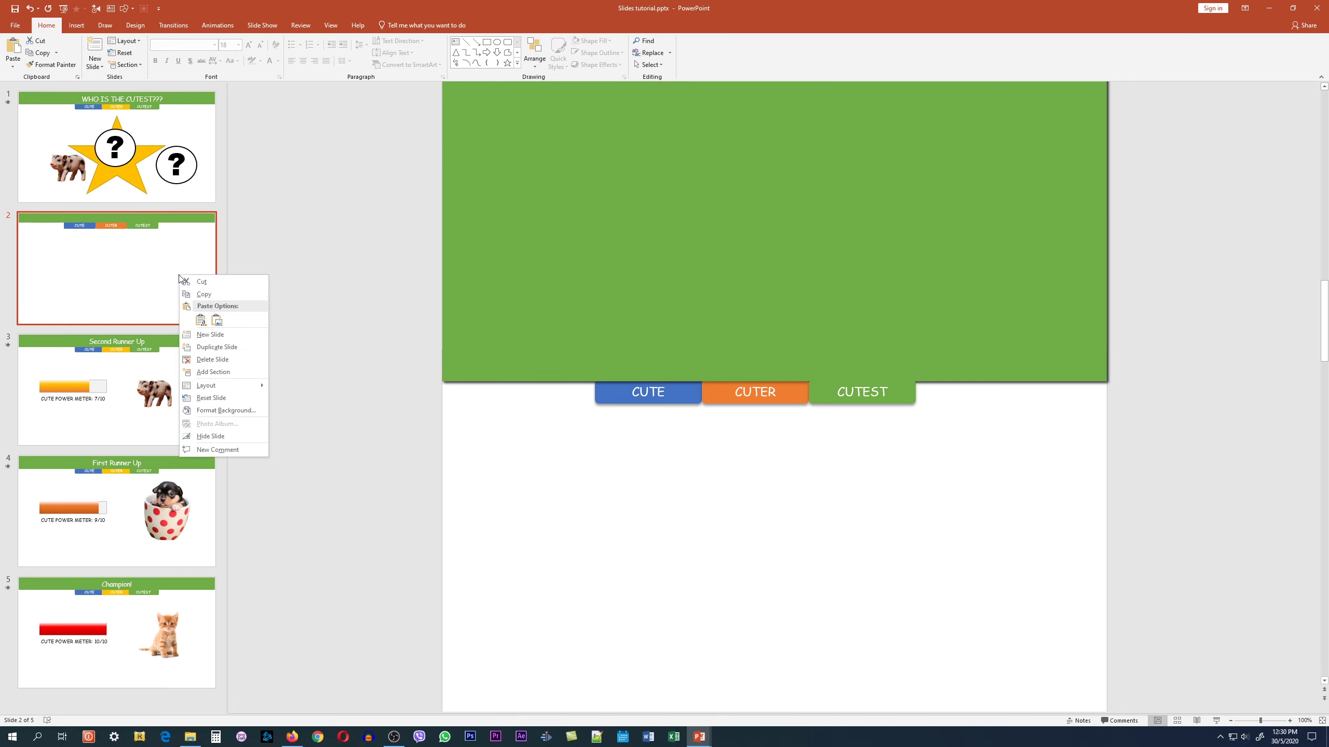
{"action": "left_click", "coordinate": [229, 323]}
{"action": "right_click", "coordinate": [172, 362]}
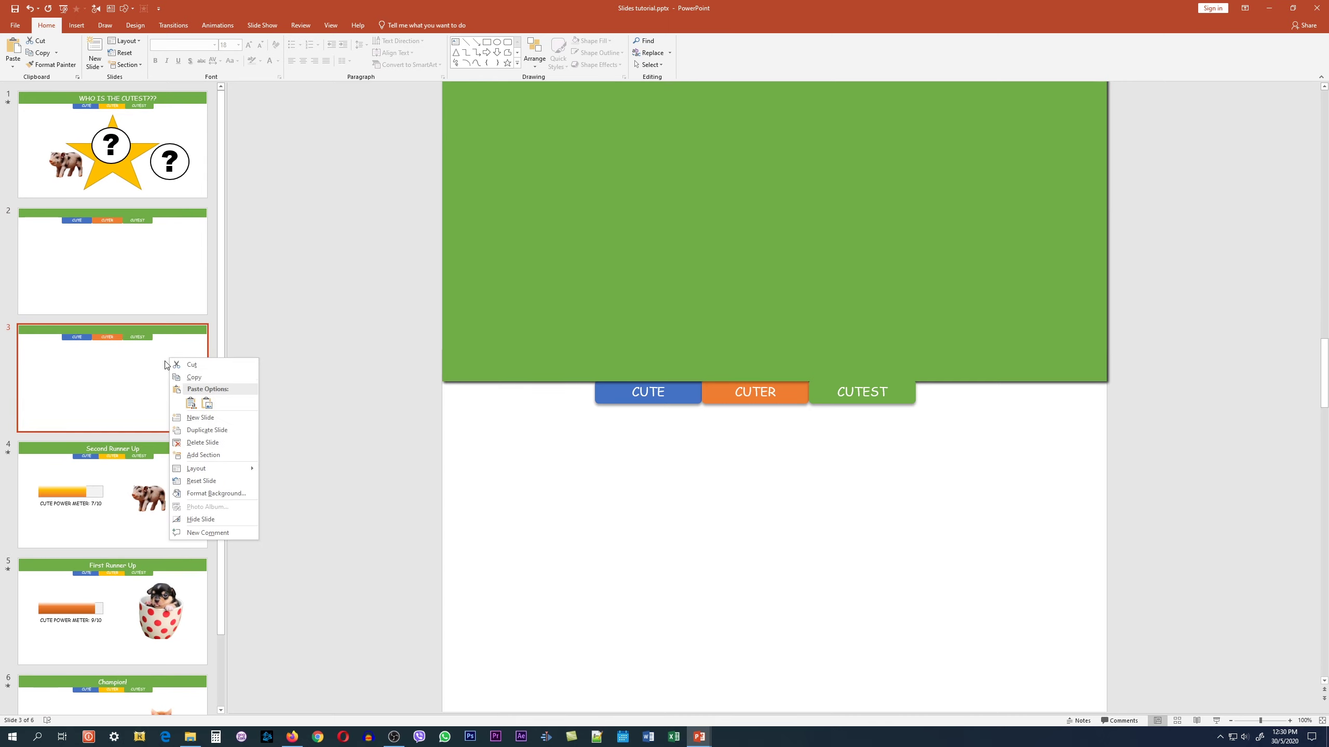
{"action": "left_click", "coordinate": [195, 430]}
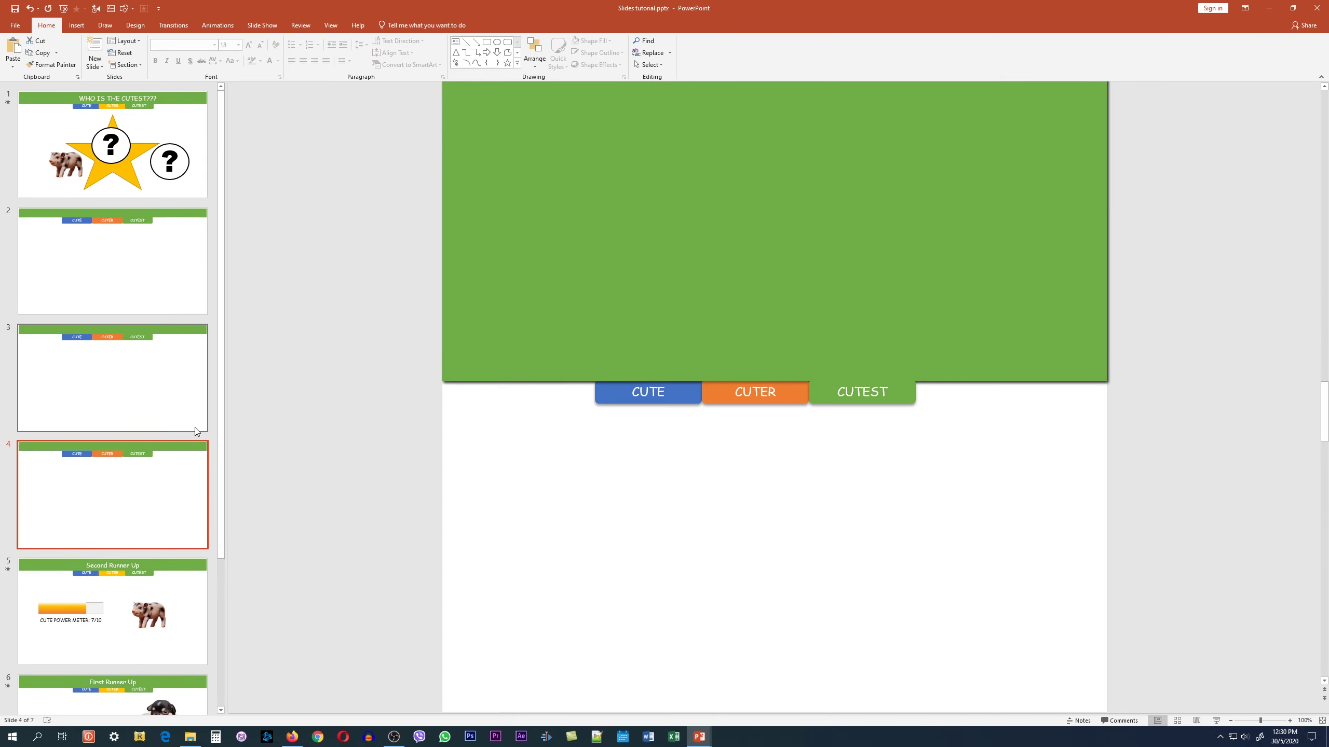
{"action": "right_click", "coordinate": [187, 498]}
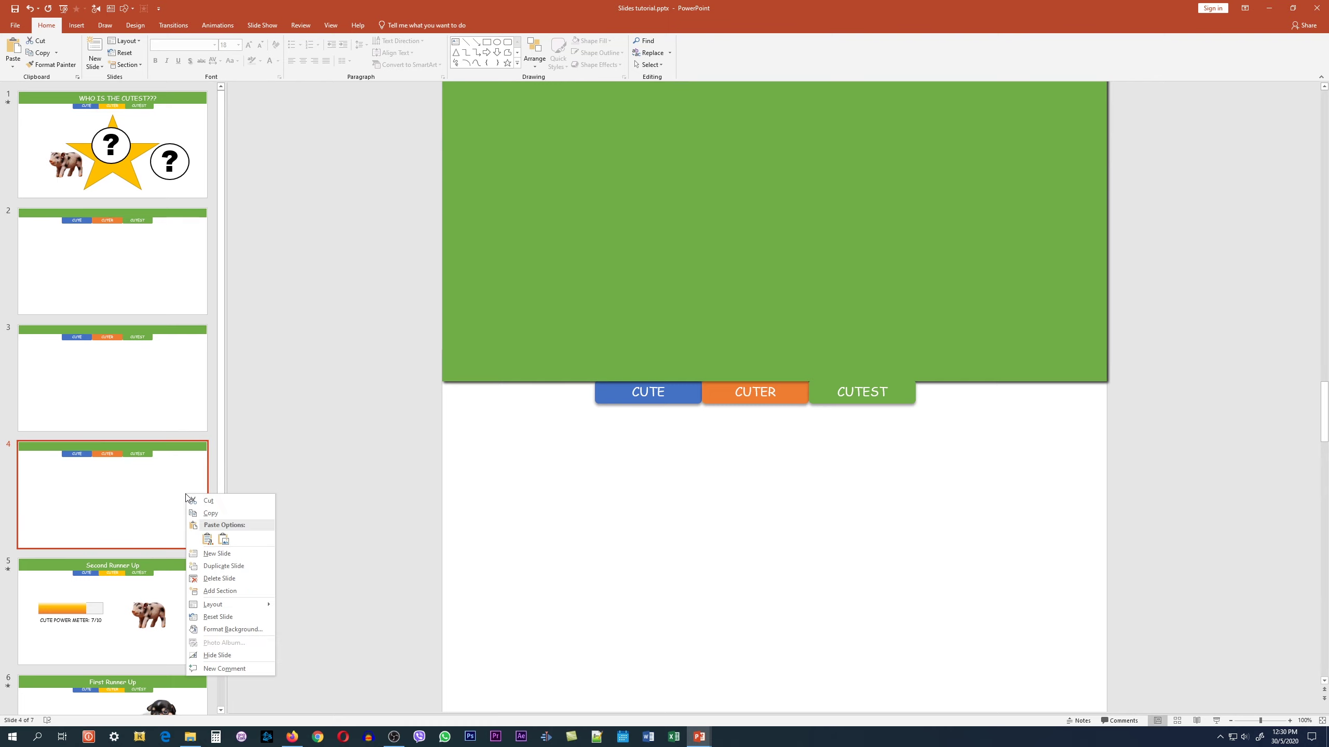
{"action": "left_click", "coordinate": [216, 565]}
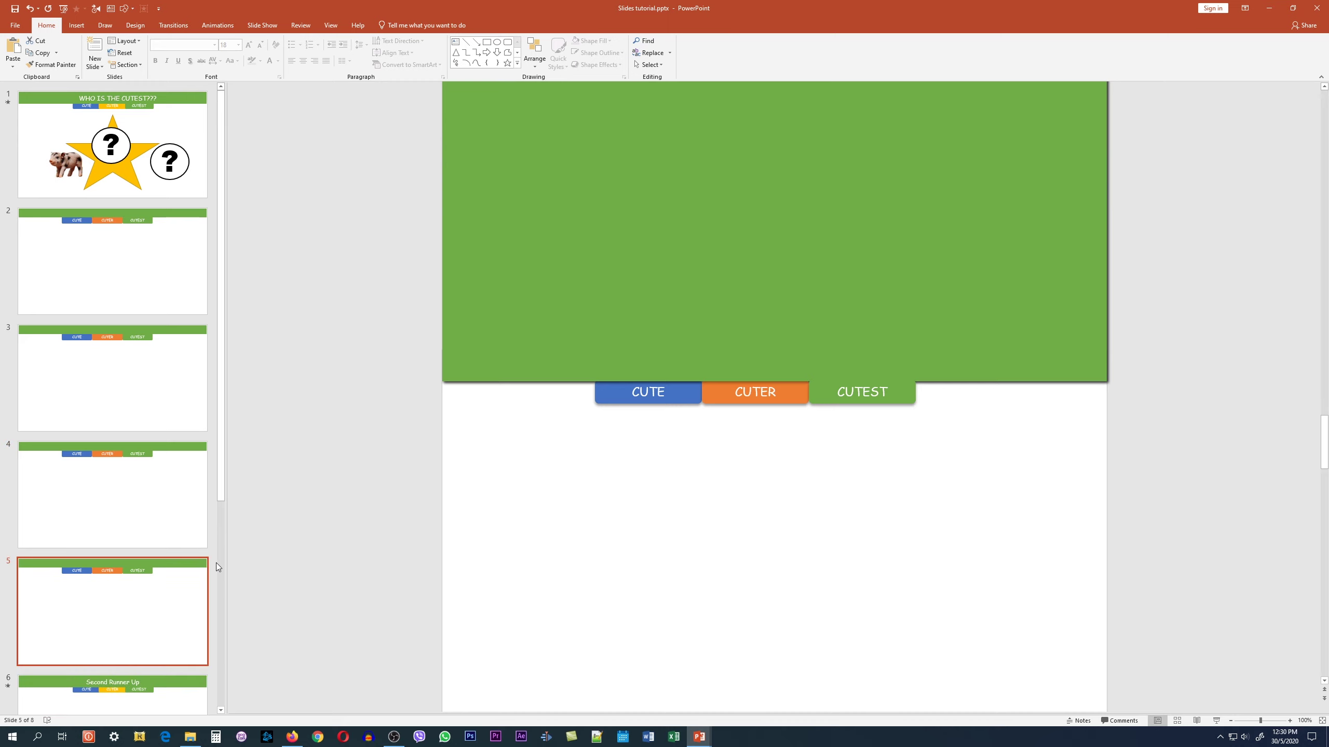
On slide 3, select the green panel together with its CUTEST tab
{"action": "left_click", "coordinate": [186, 428]}
{"action": "left_click", "coordinate": [768, 313]}
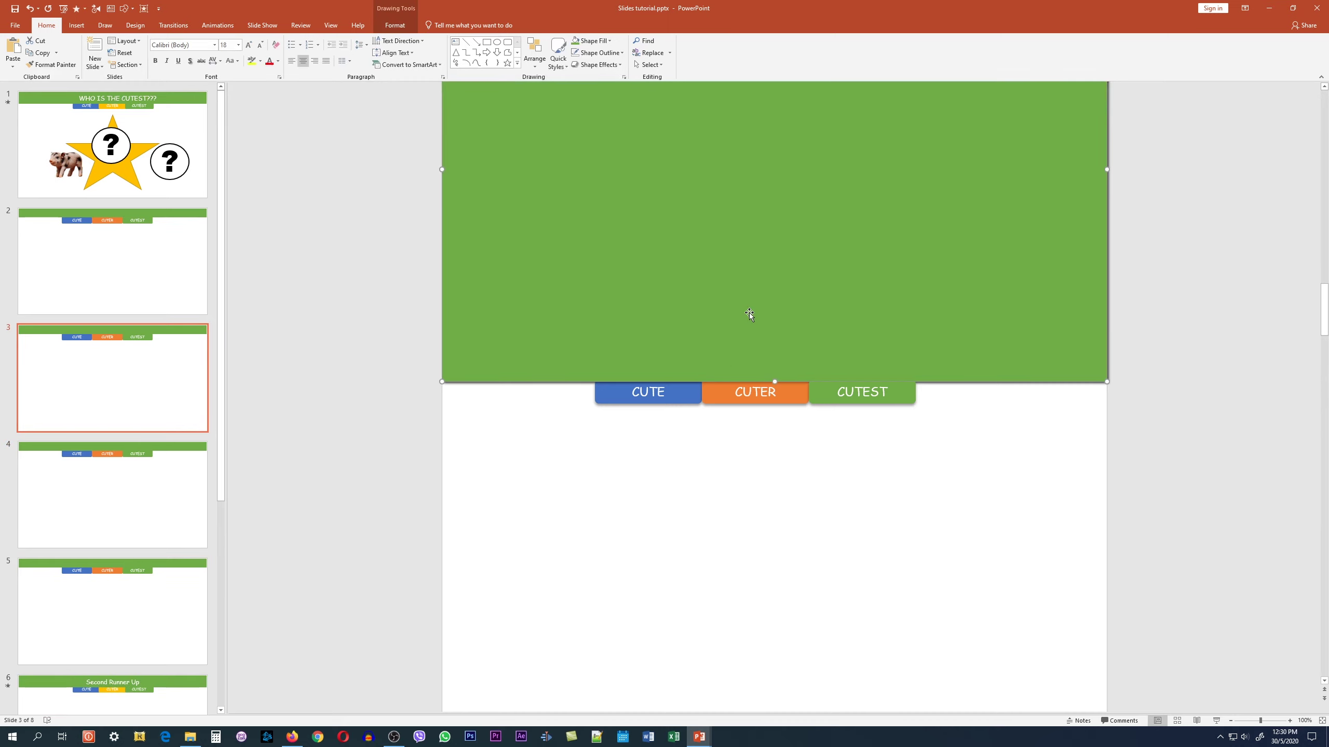
{"action": "left_click", "coordinate": [908, 396], "text": "shift"}
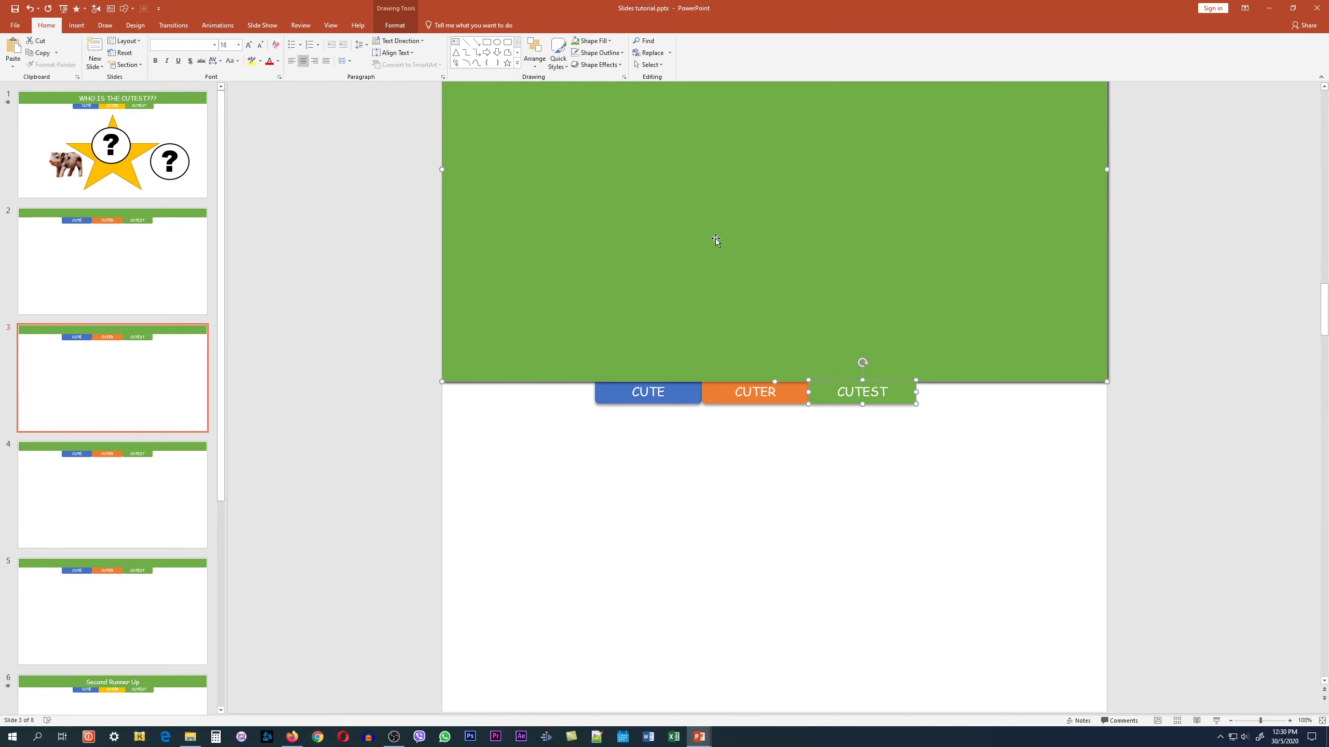
Move the green panel with CUTEST and the orange panel with CUTER aside
{"action": "left_click_drag", "start_coordinate": [714, 240], "coordinate": [1133, 451]}
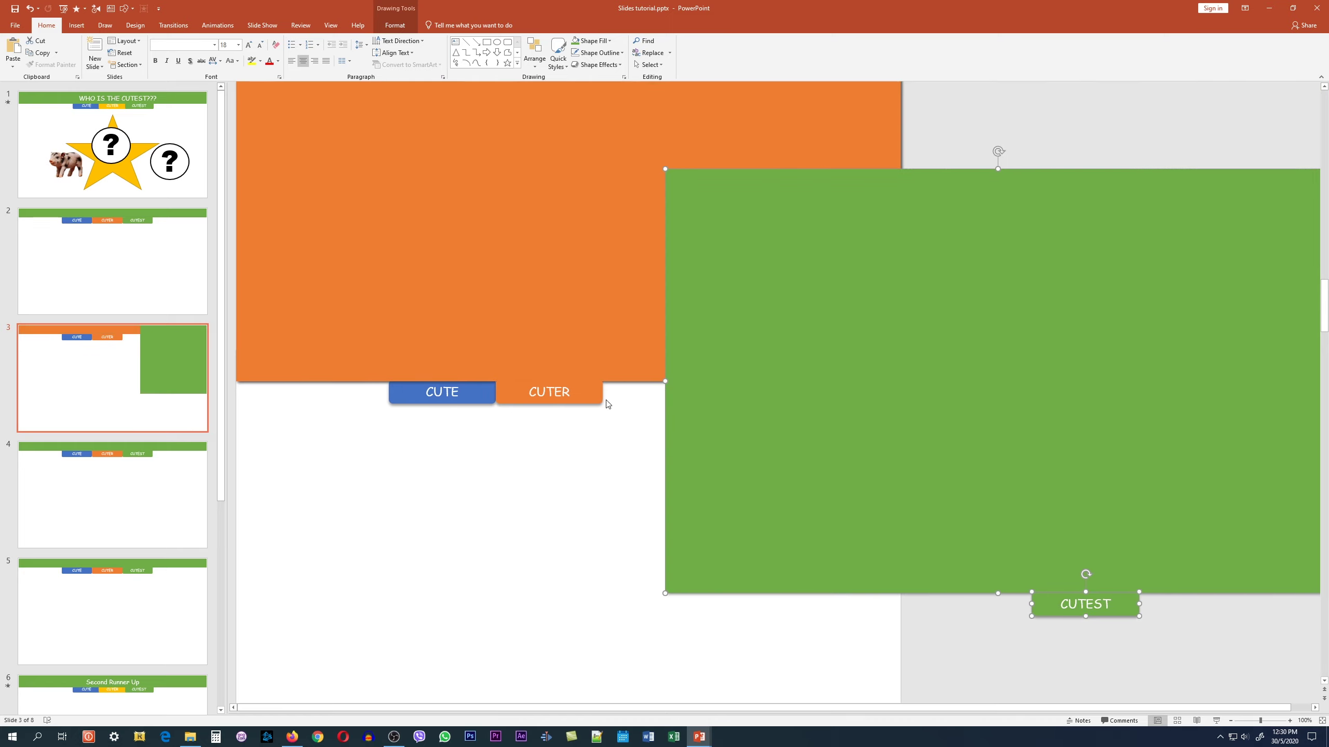
{"action": "left_click", "coordinate": [603, 401]}
{"action": "left_click", "coordinate": [549, 264], "text": "shift"}
{"action": "left_click_drag", "start_coordinate": [549, 264], "coordinate": [804, 286]}
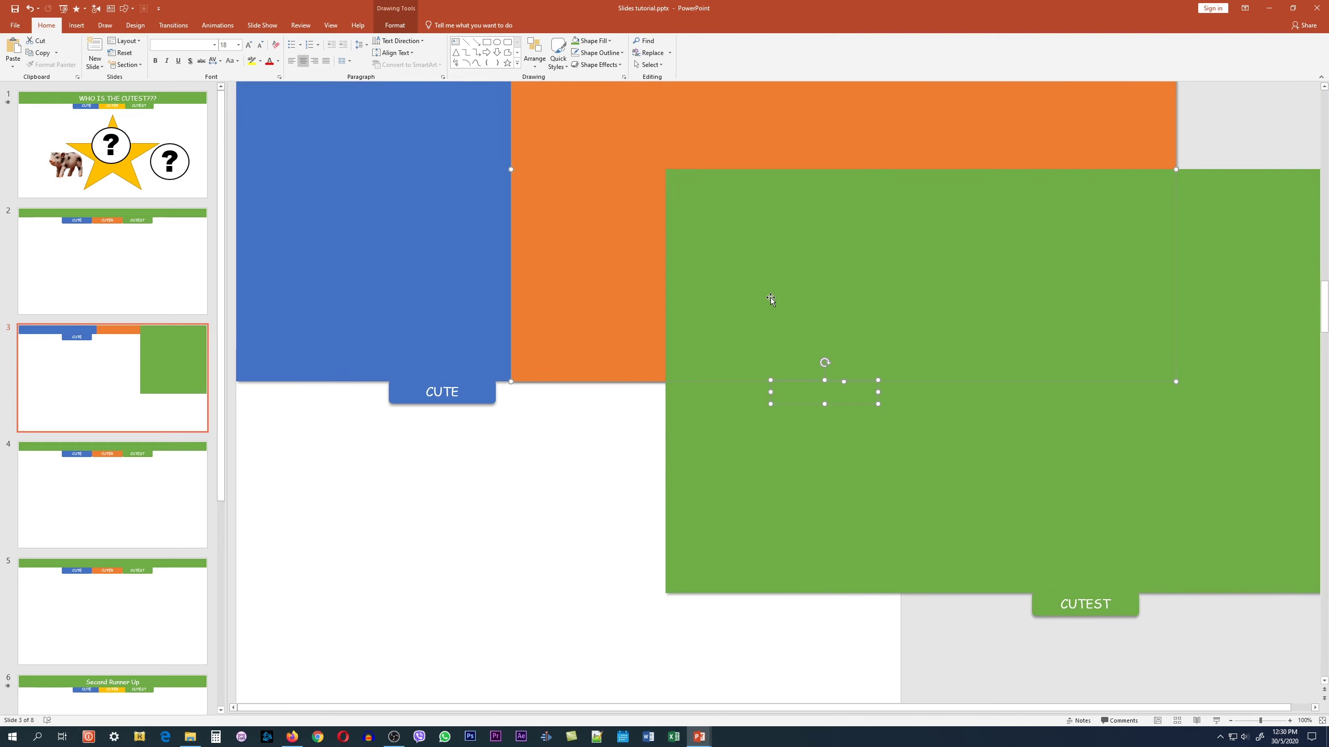
Group the blue panel with its CUTE tab using Ctrl+G
{"action": "left_click", "coordinate": [484, 390], "text": "shift"}
{"action": "left_click", "coordinate": [473, 356], "text": "shift"}
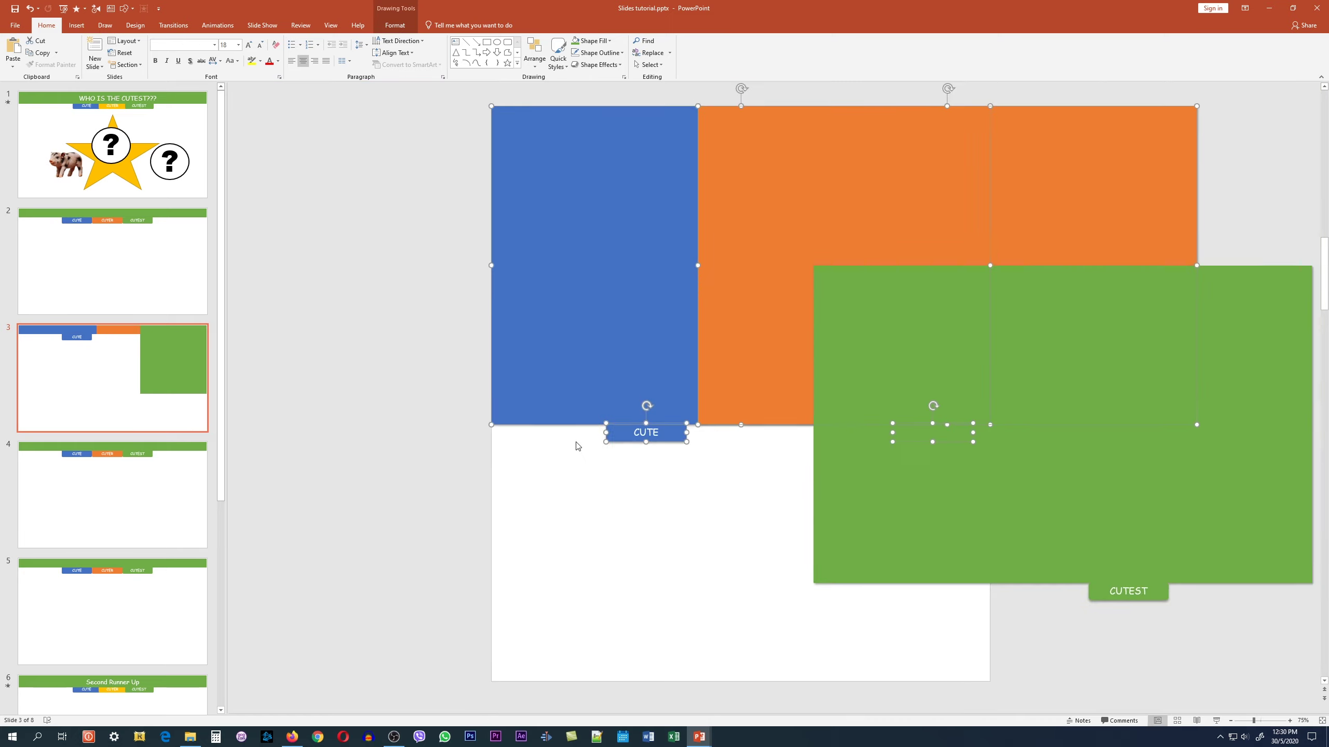
{"action": "scroll", "coordinate": [575, 445], "scroll_direction": "down", "scroll_amount": 2}
{"action": "left_click", "coordinate": [380, 435]}
{"action": "scroll", "coordinate": [613, 426], "scroll_direction": "down", "scroll_amount": 1}
{"action": "left_click", "coordinate": [673, 417]}
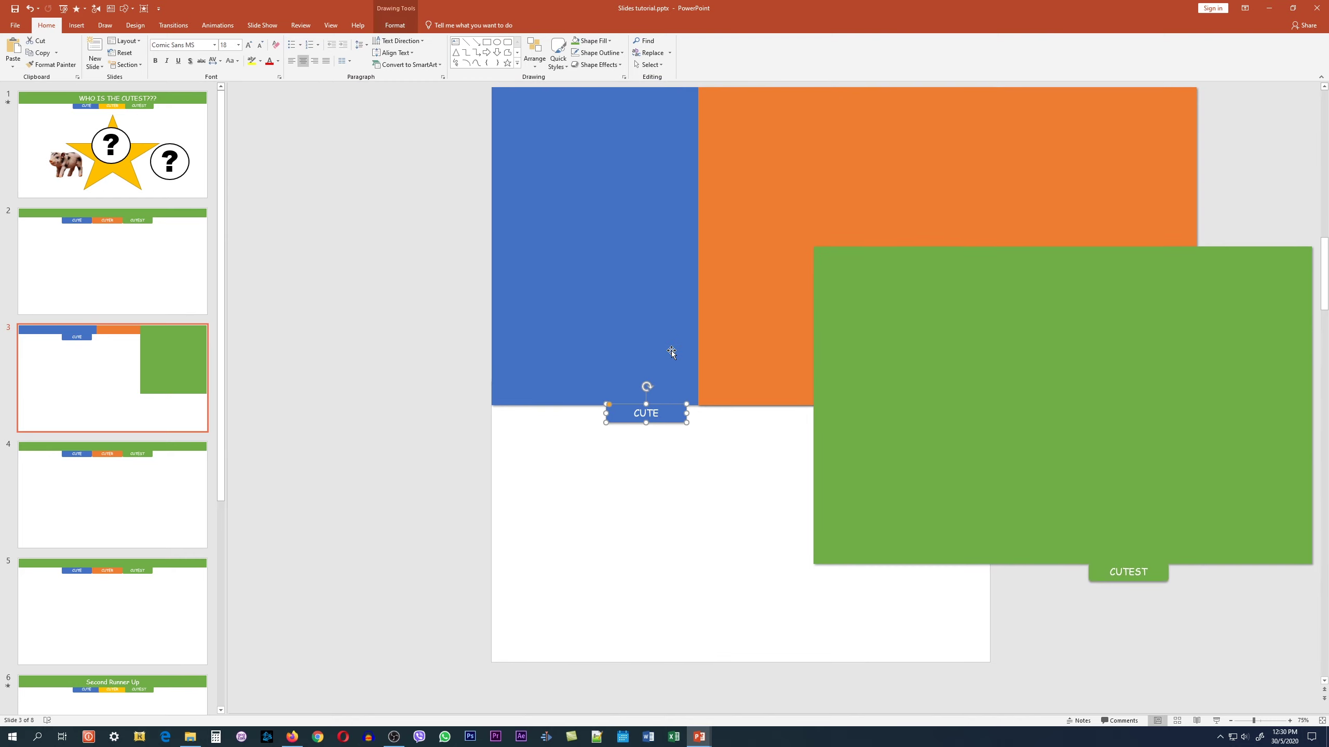
{"action": "left_click", "coordinate": [670, 350], "text": "shift"}
{"action": "scroll", "coordinate": [670, 349], "scroll_direction": "up", "scroll_amount": 1}
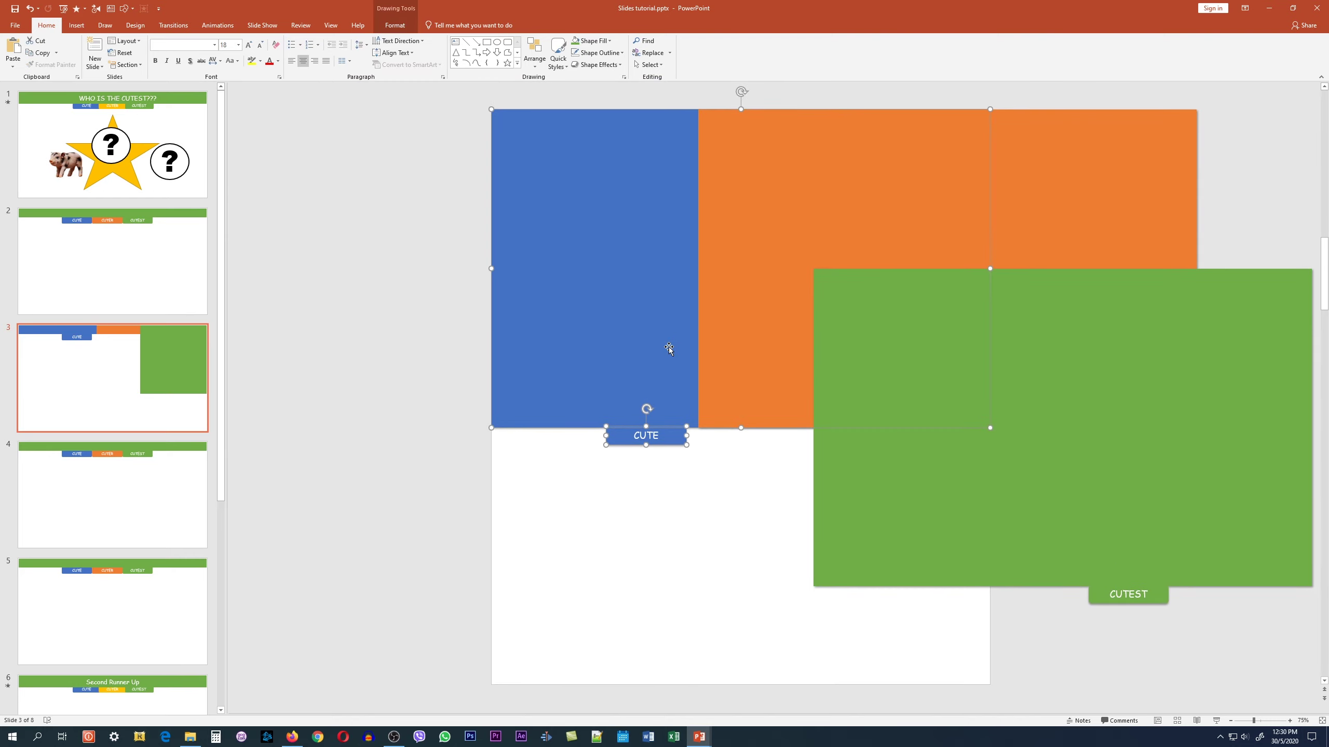
{"action": "key", "text": "ctrl+g"}
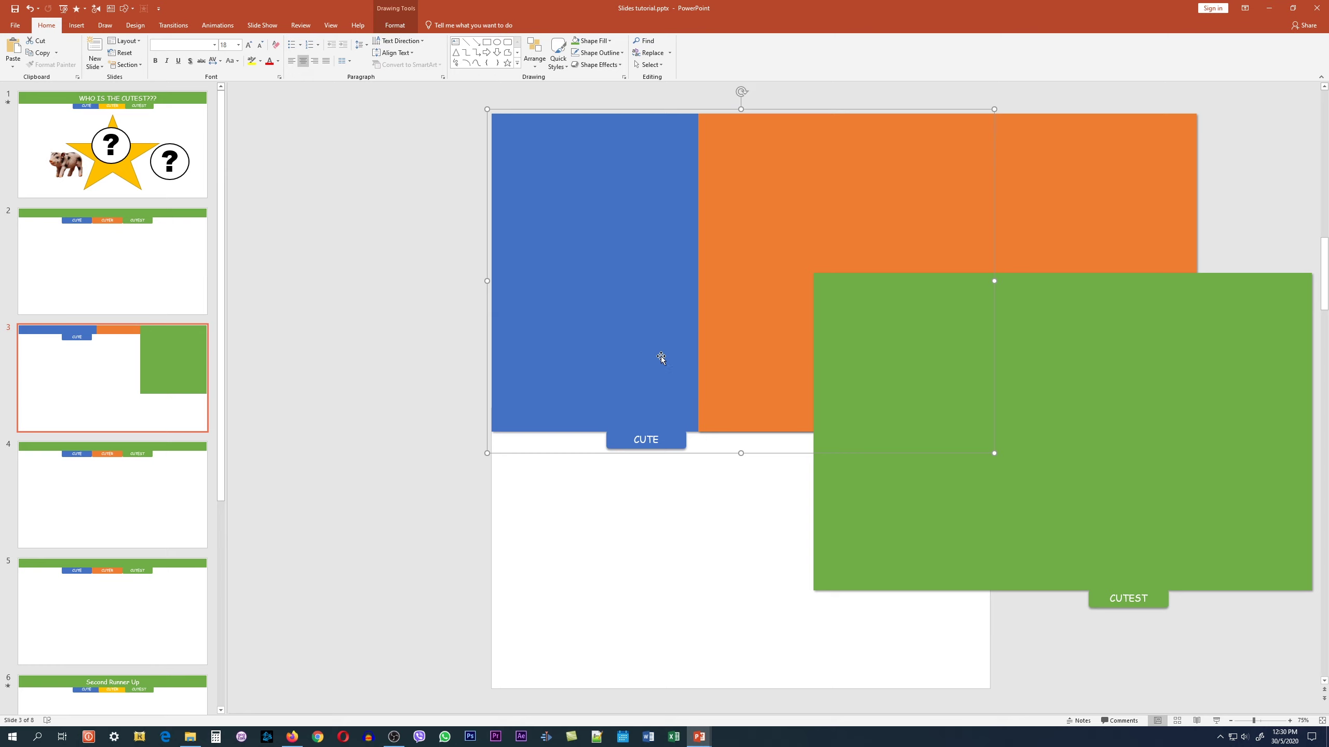
Add a Lines motion path to the blue CUTE group and drag its end down the slide
{"action": "left_click", "coordinate": [216, 26]}
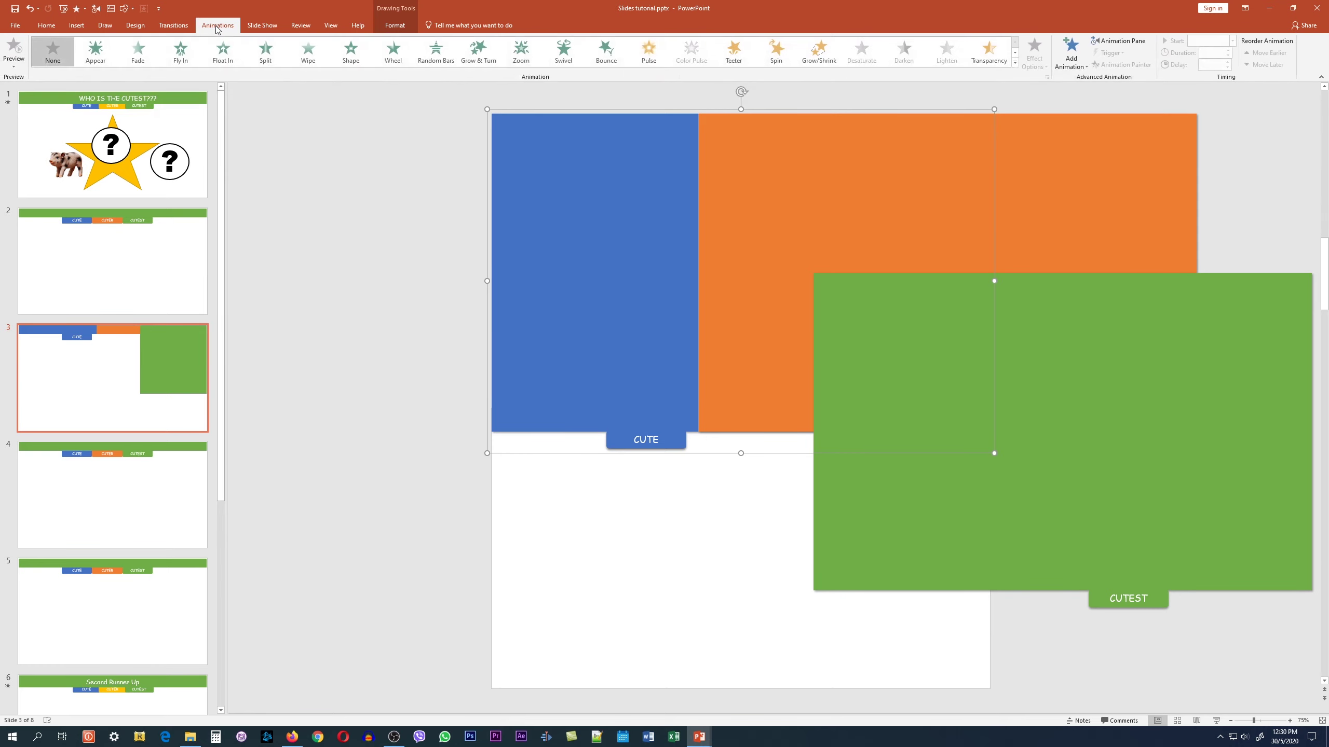
{"action": "left_click", "coordinate": [1015, 63]}
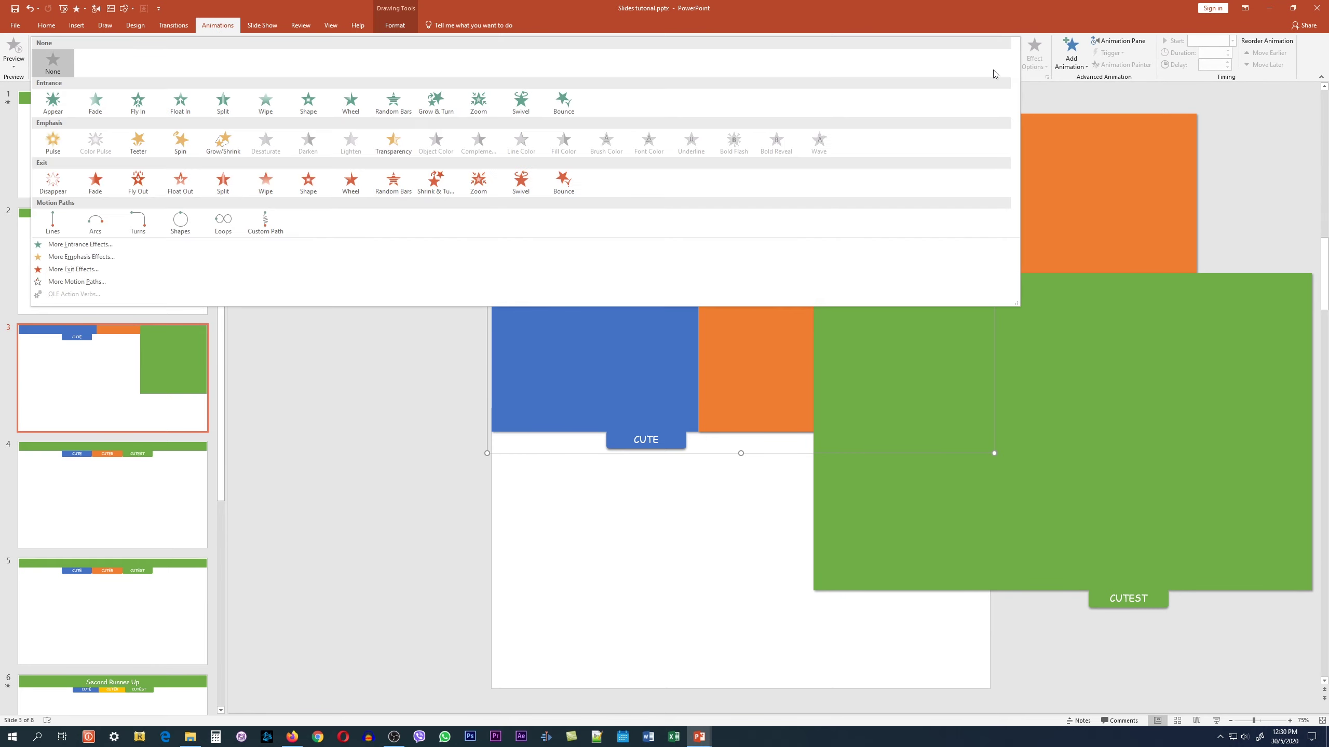
{"action": "left_click", "coordinate": [53, 223]}
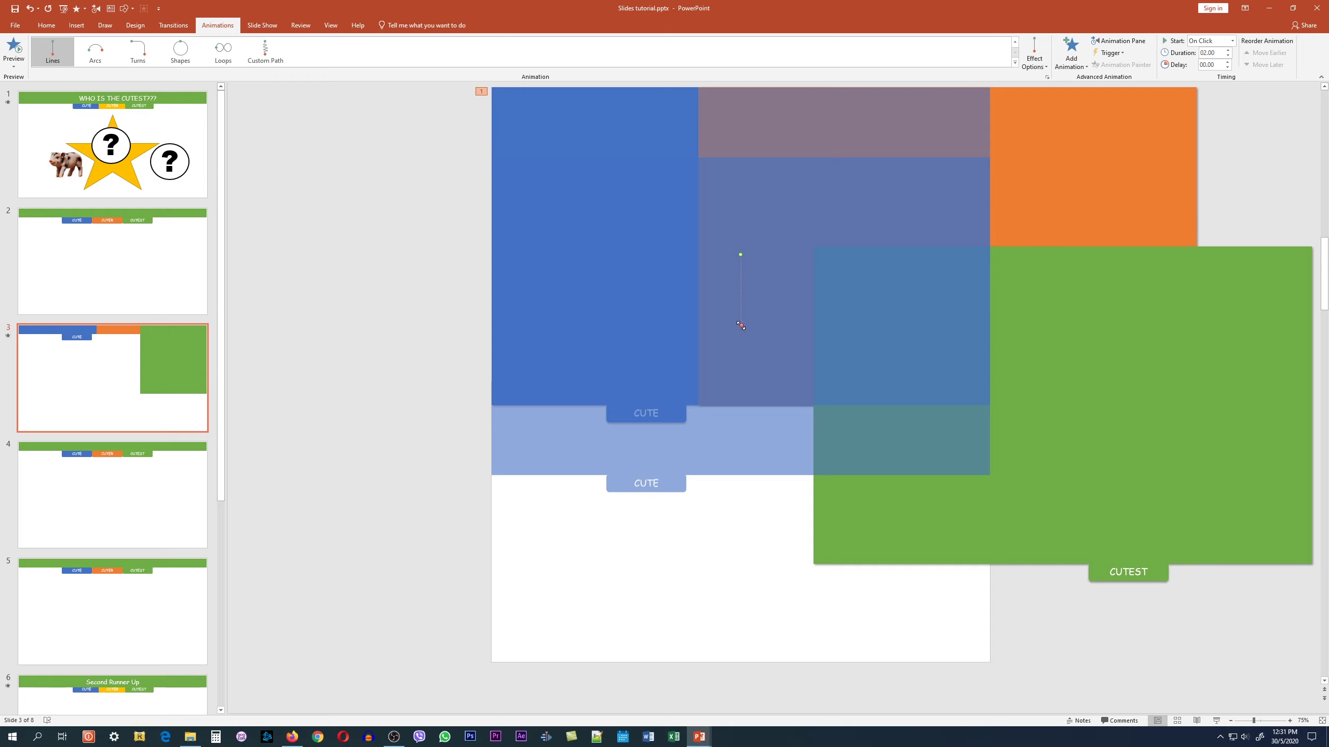
{"action": "left_click_drag", "start_coordinate": [740, 325], "coordinate": [742, 496]}
Set the Group 7 motion path to Start With Previous in the Animation Pane
{"action": "left_click", "coordinate": [1120, 40]}
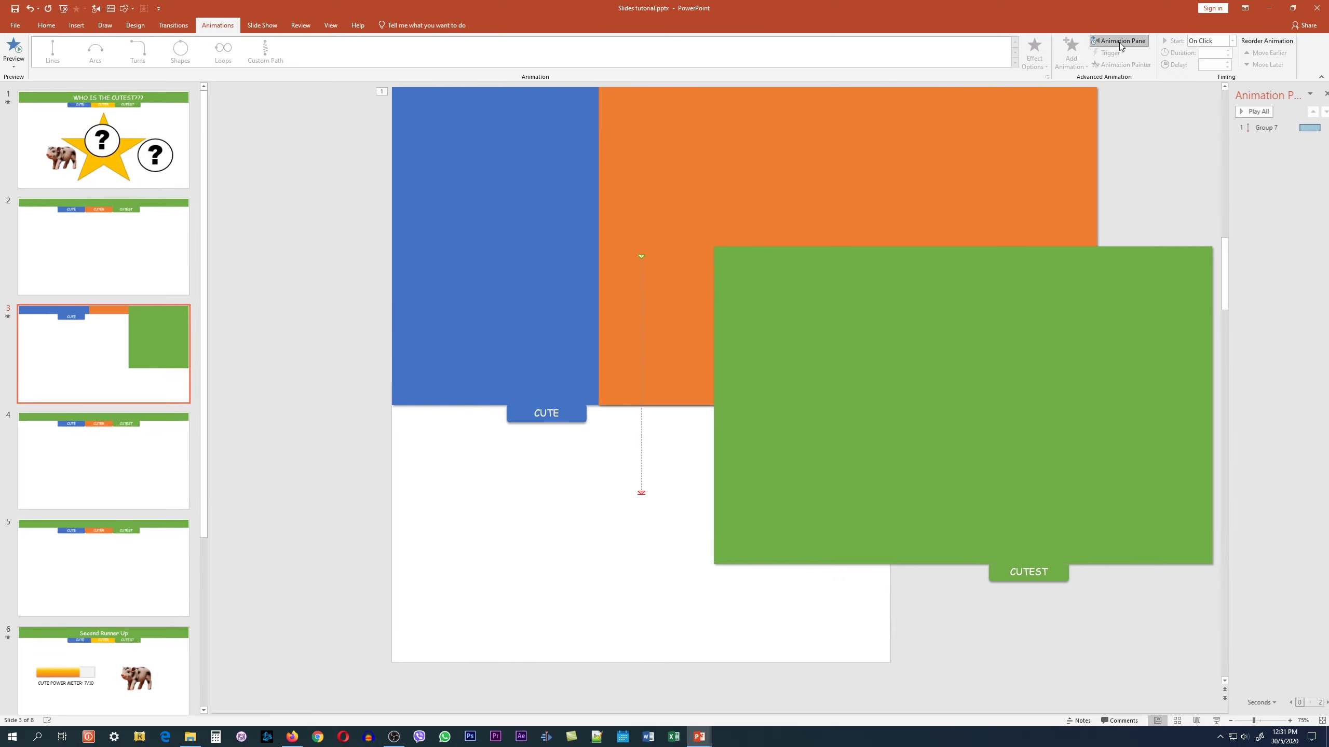
{"action": "left_click", "coordinate": [1265, 211]}
{"action": "right_click", "coordinate": [1262, 128]}
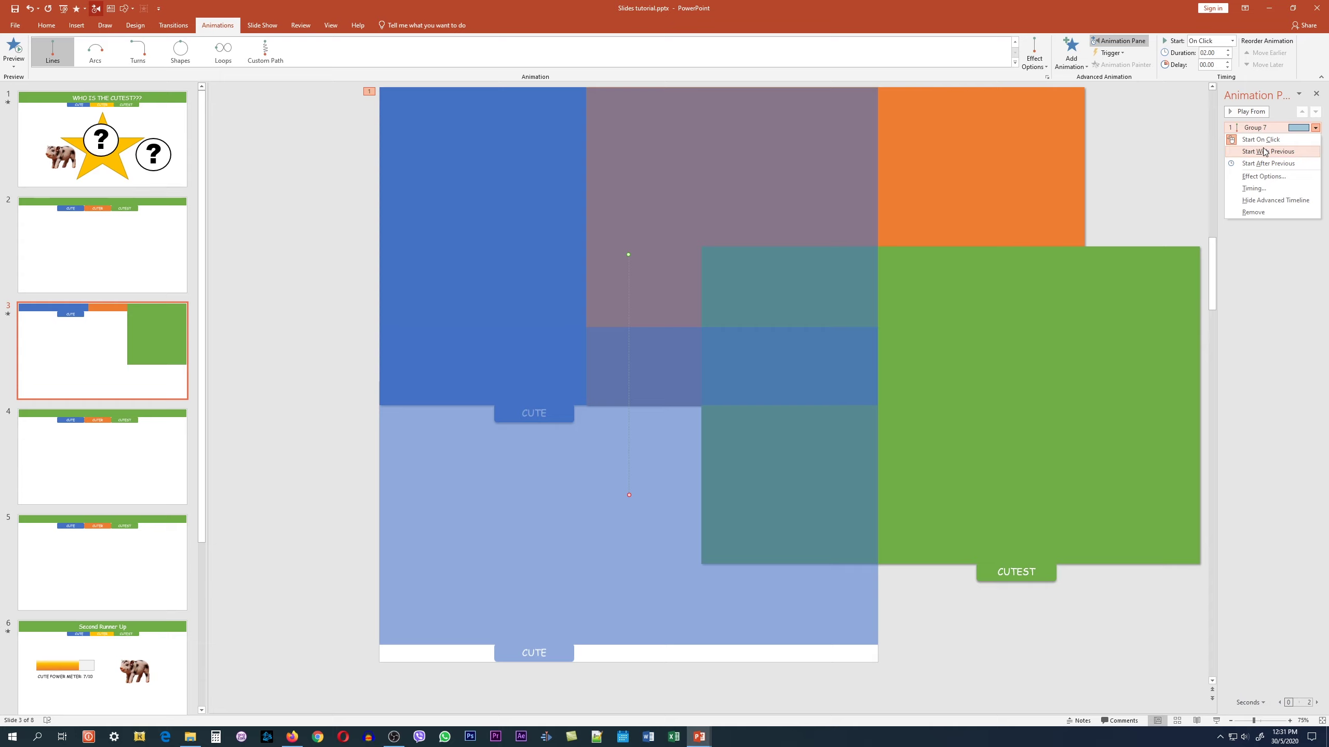
{"action": "left_click", "coordinate": [1263, 151]}
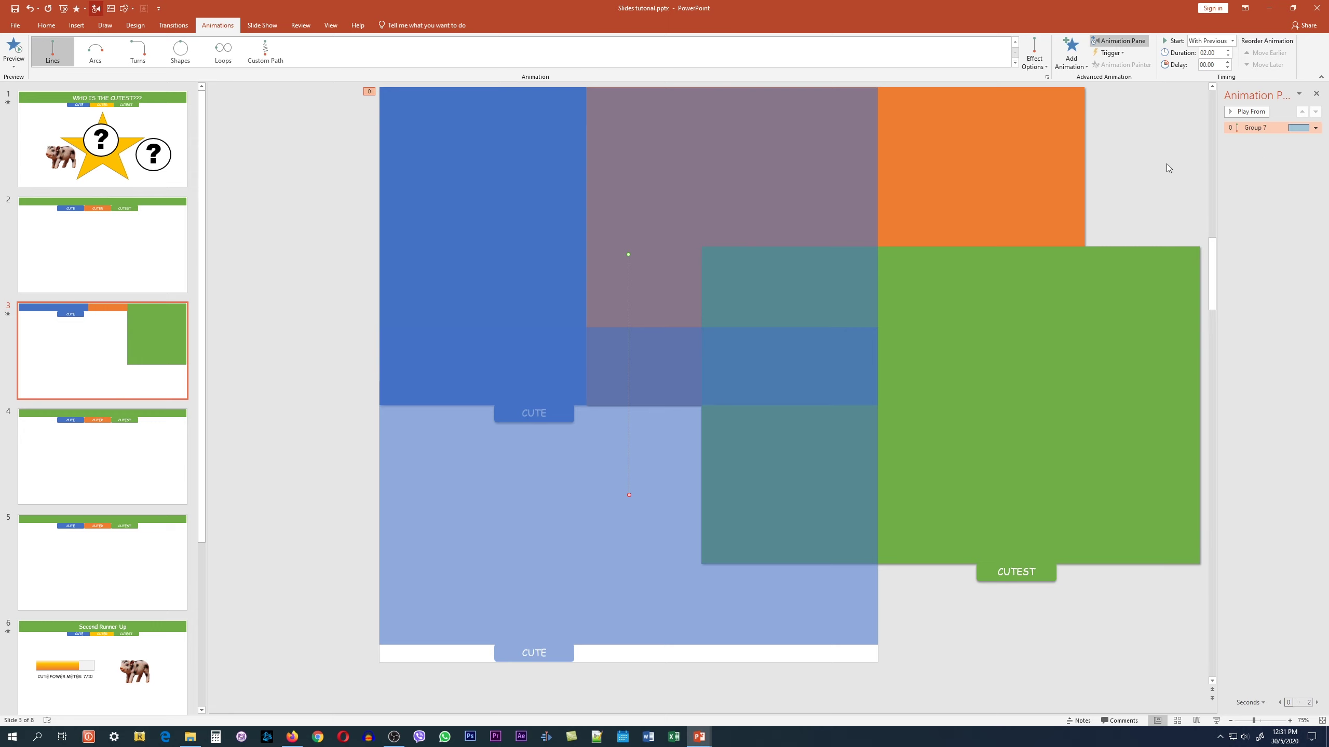
Move the orange and green panel groups back into their original places
{"action": "left_click", "coordinate": [685, 360]}
{"action": "left_click", "coordinate": [693, 415]}
{"action": "left_click_drag", "start_coordinate": [712, 292], "coordinate": [510, 284]}
{"action": "left_click_drag", "start_coordinate": [1033, 577], "coordinate": [561, 301]}
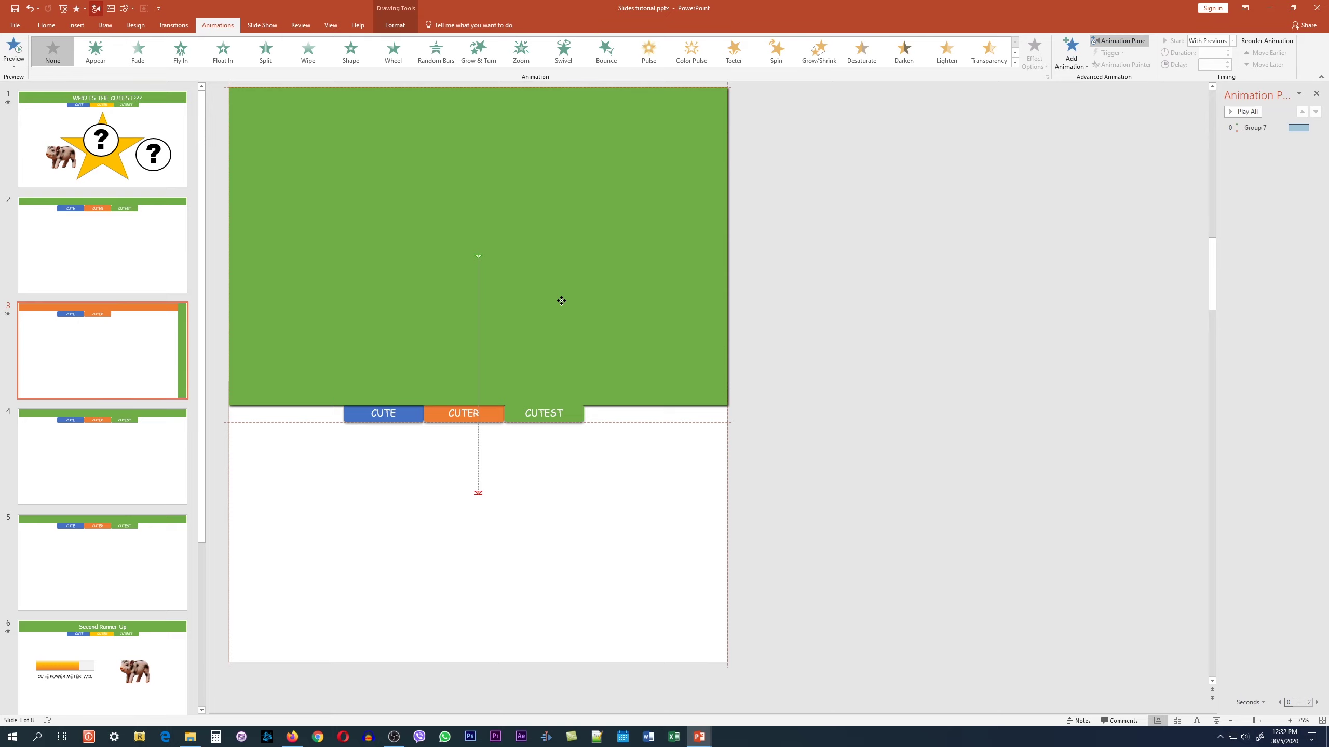
{"action": "left_click_drag", "start_coordinate": [561, 300], "coordinate": [561, 301]}
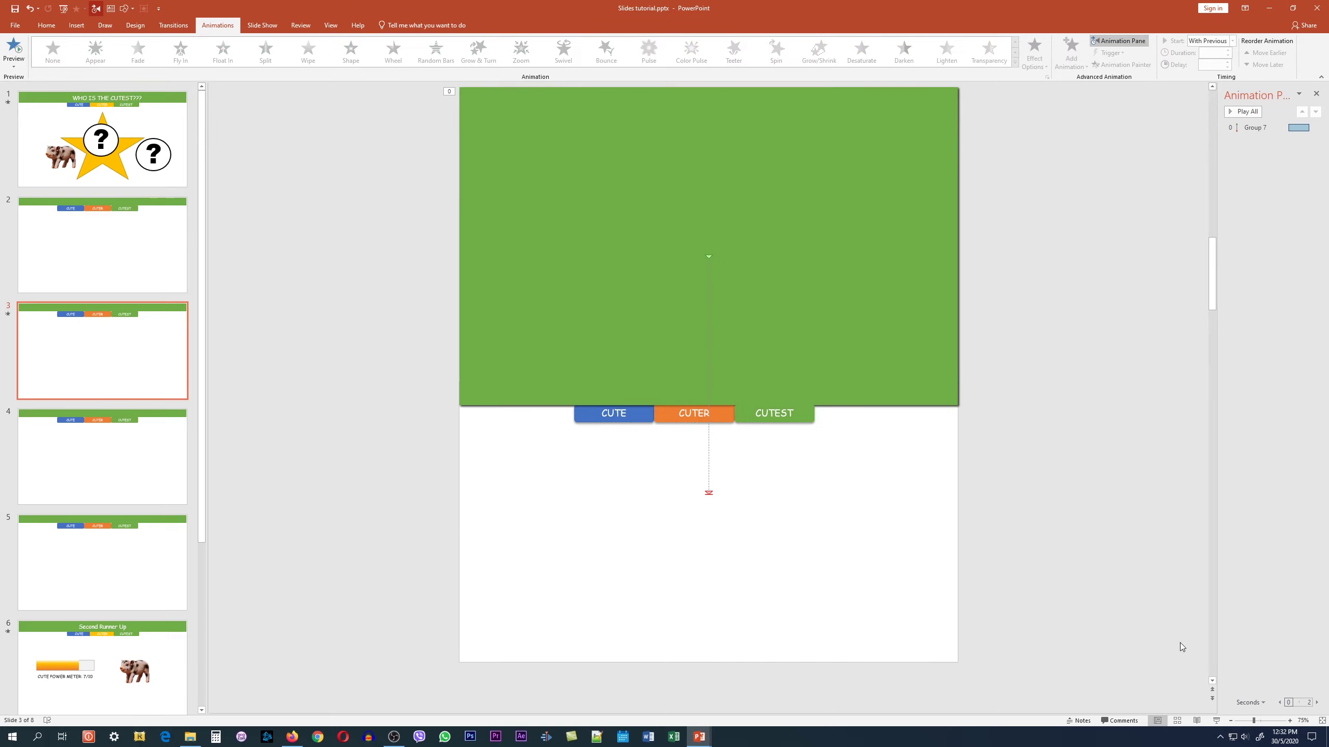
Preview slide 3's dropping panel, then run the show from slide 2 and try CUTE
{"action": "left_click", "coordinate": [1217, 722]}
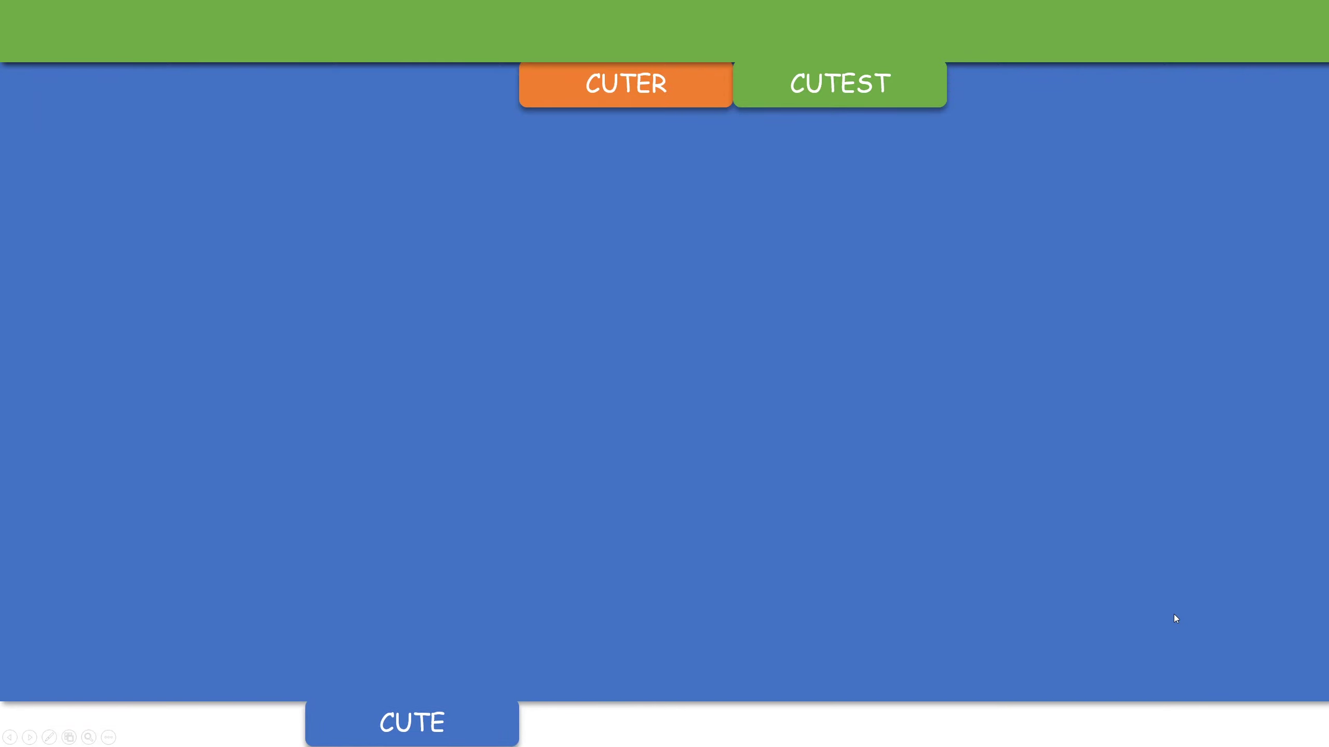
{"action": "key", "text": "Escape"}
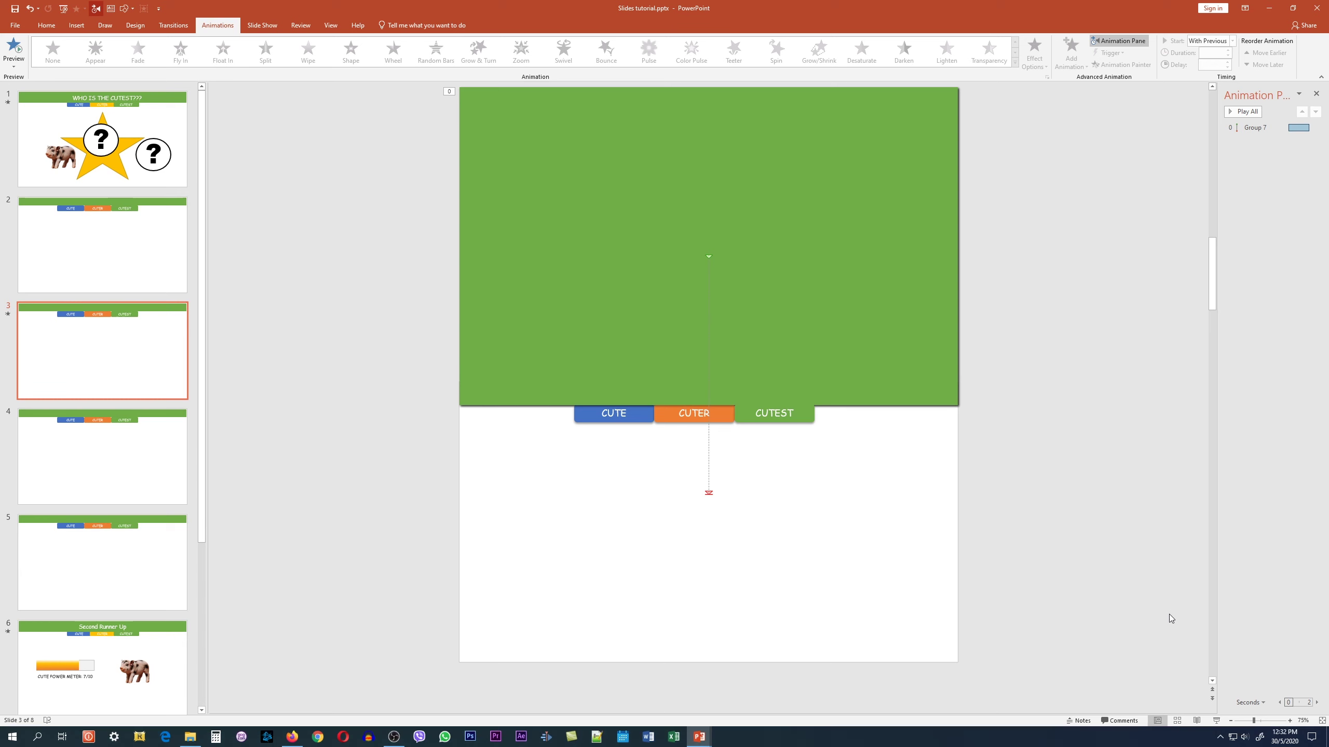
{"action": "left_click", "coordinate": [157, 270]}
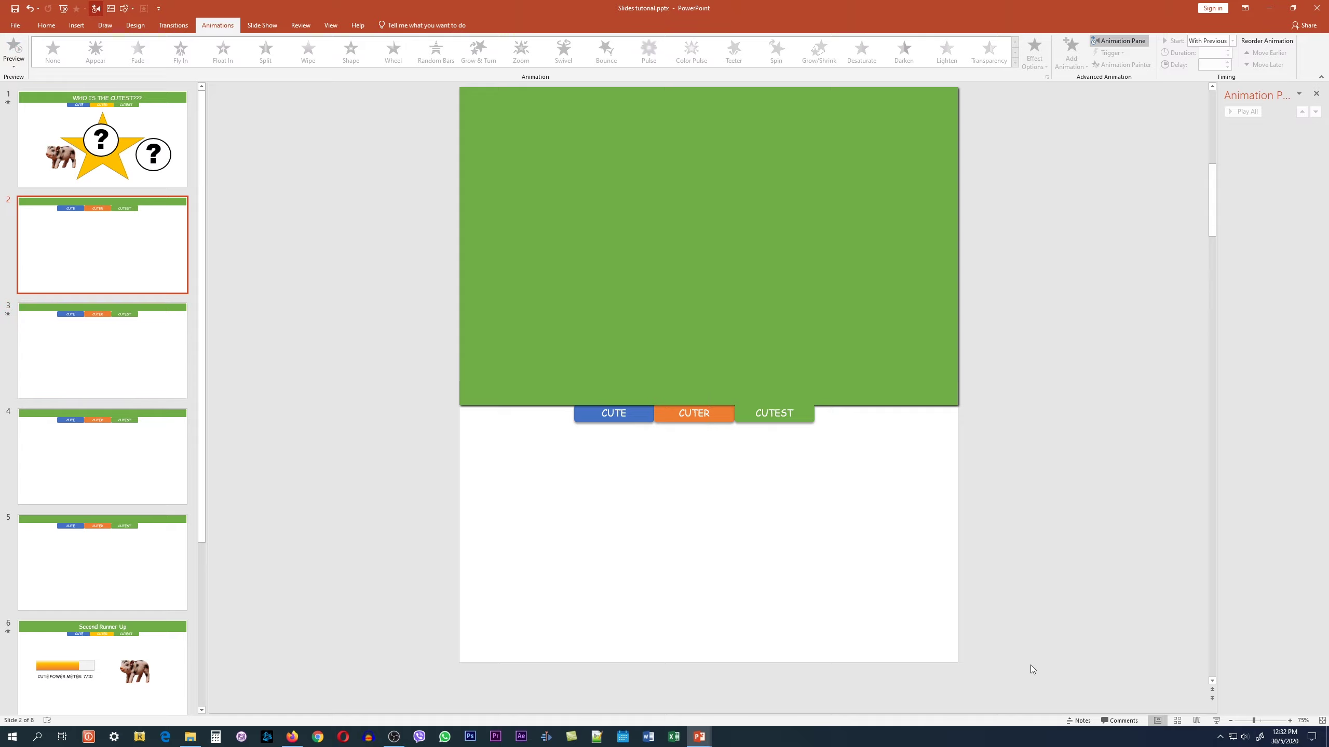
{"action": "left_click", "coordinate": [1215, 721]}
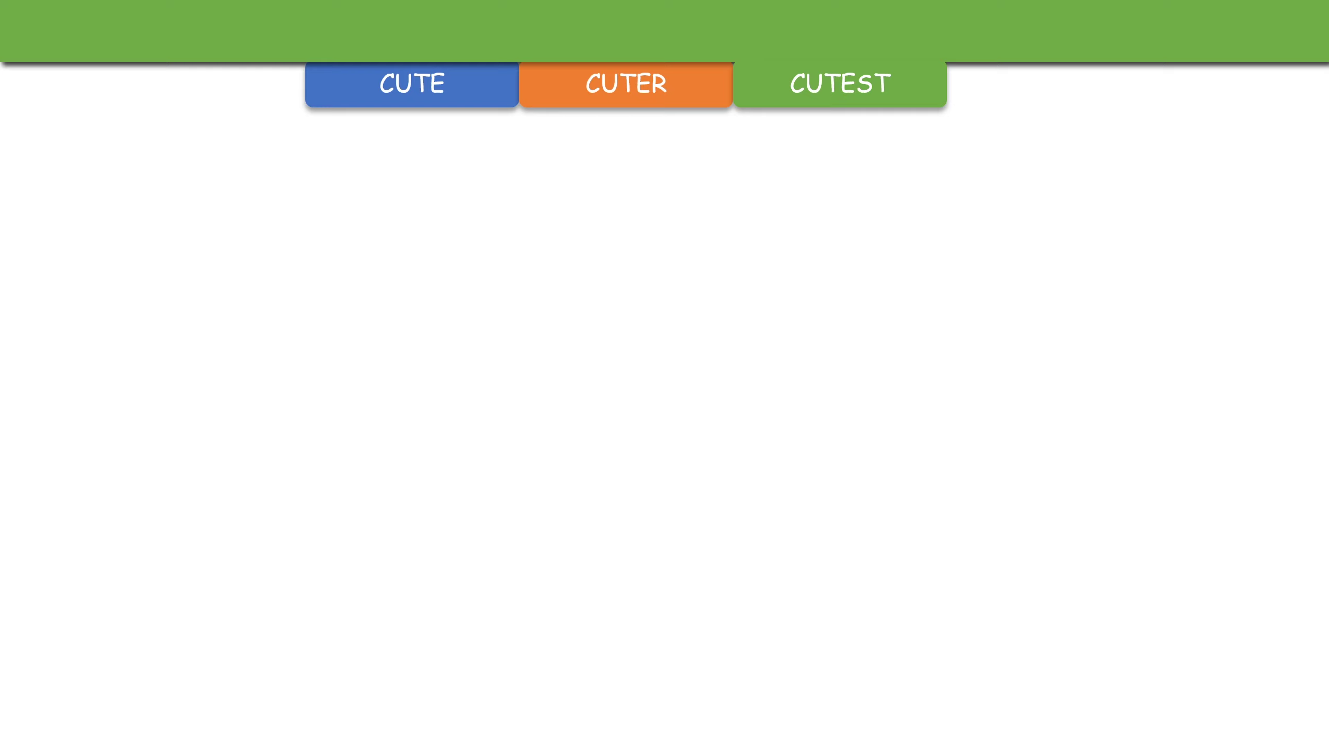
{"action": "left_click", "coordinate": [438, 98]}
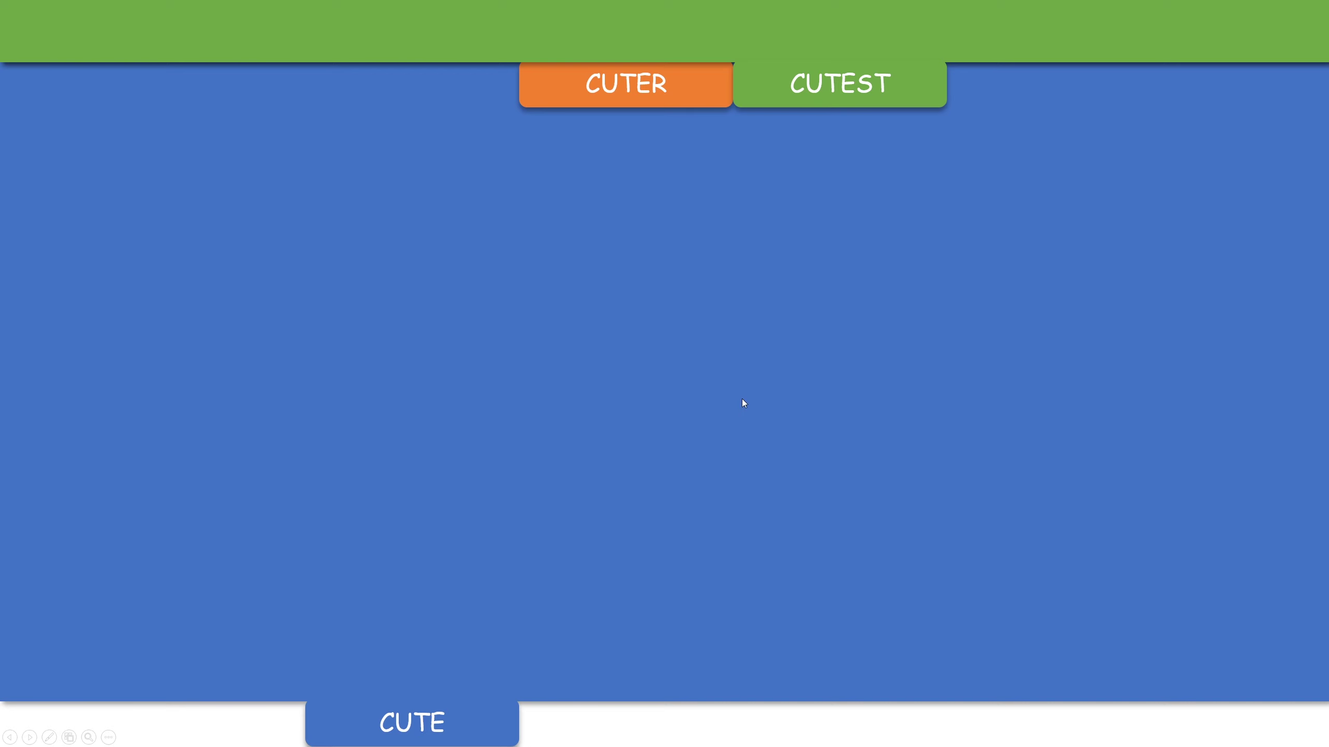
{"action": "key", "text": "Escape"}
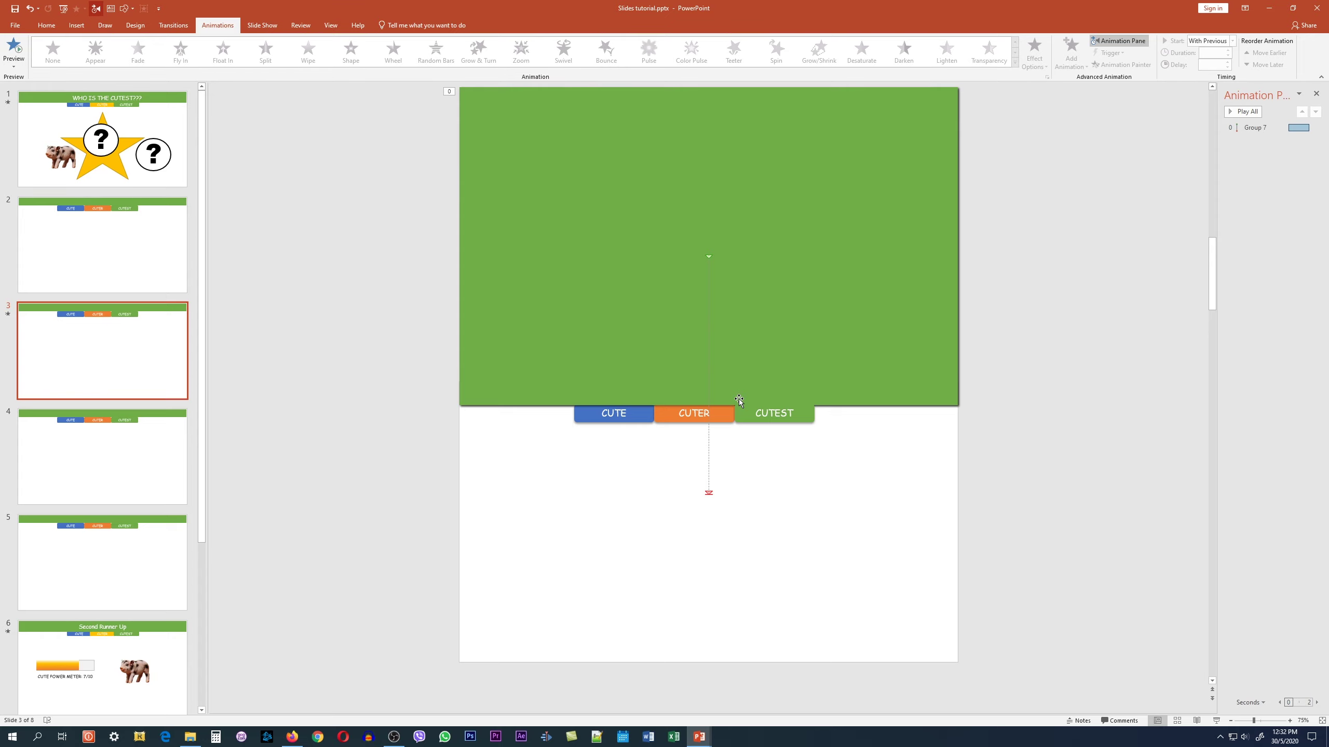
On slide 2, undo the last change and hyperlink the CUTE tab to slide 3
{"action": "left_click", "coordinate": [145, 272]}
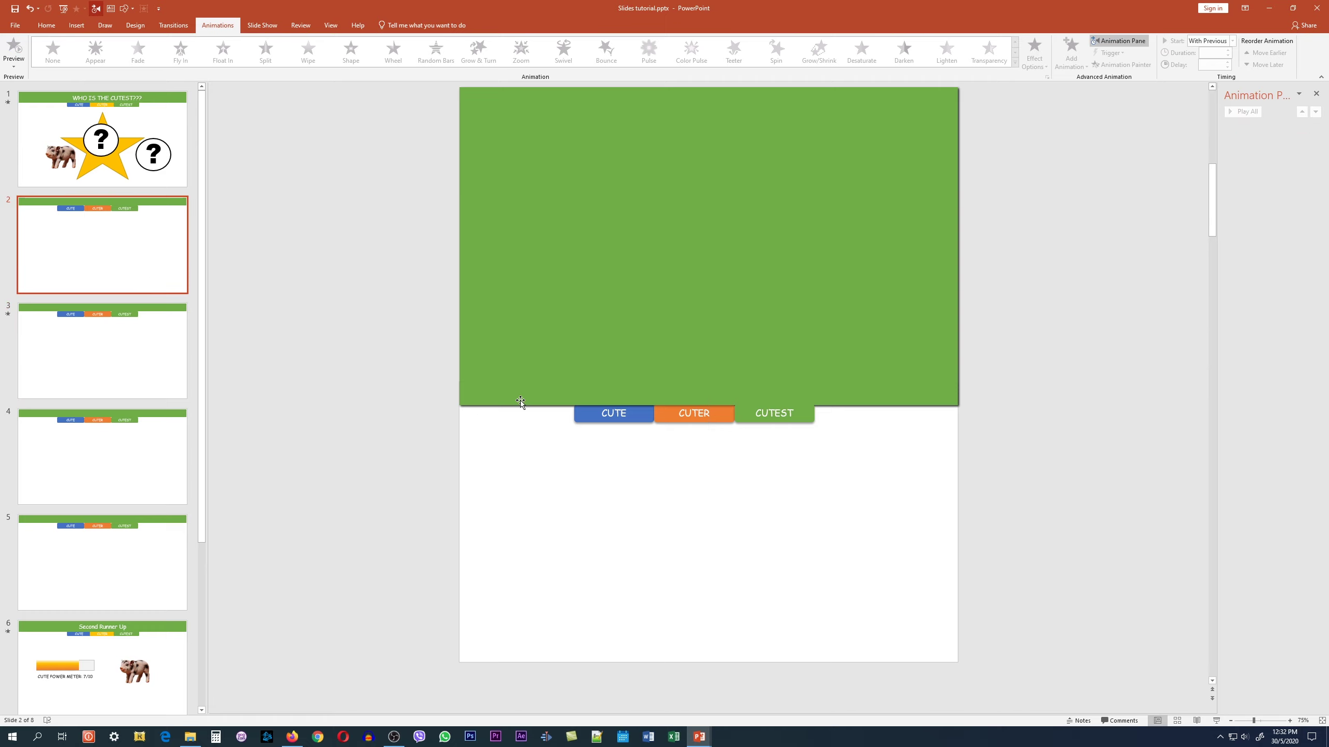
{"action": "key", "text": "ctrl+z"}
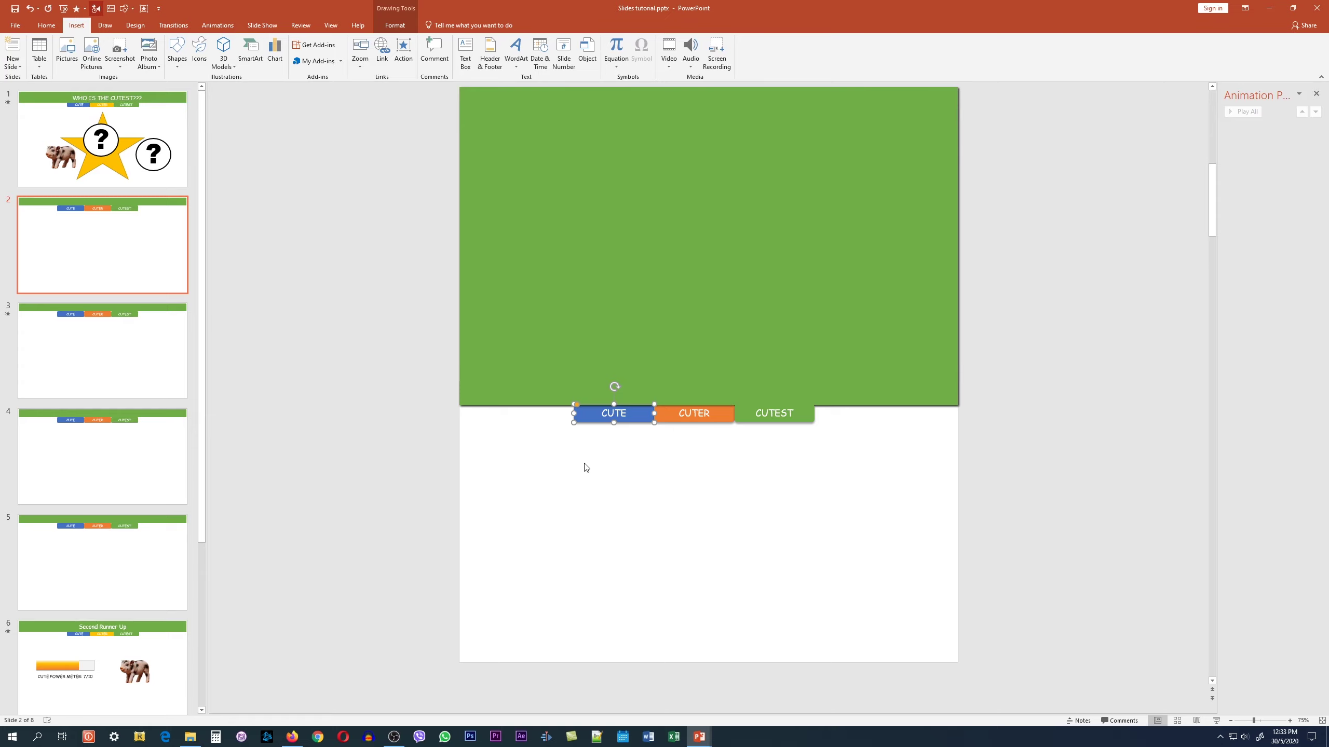
{"action": "left_click", "coordinate": [425, 441]}
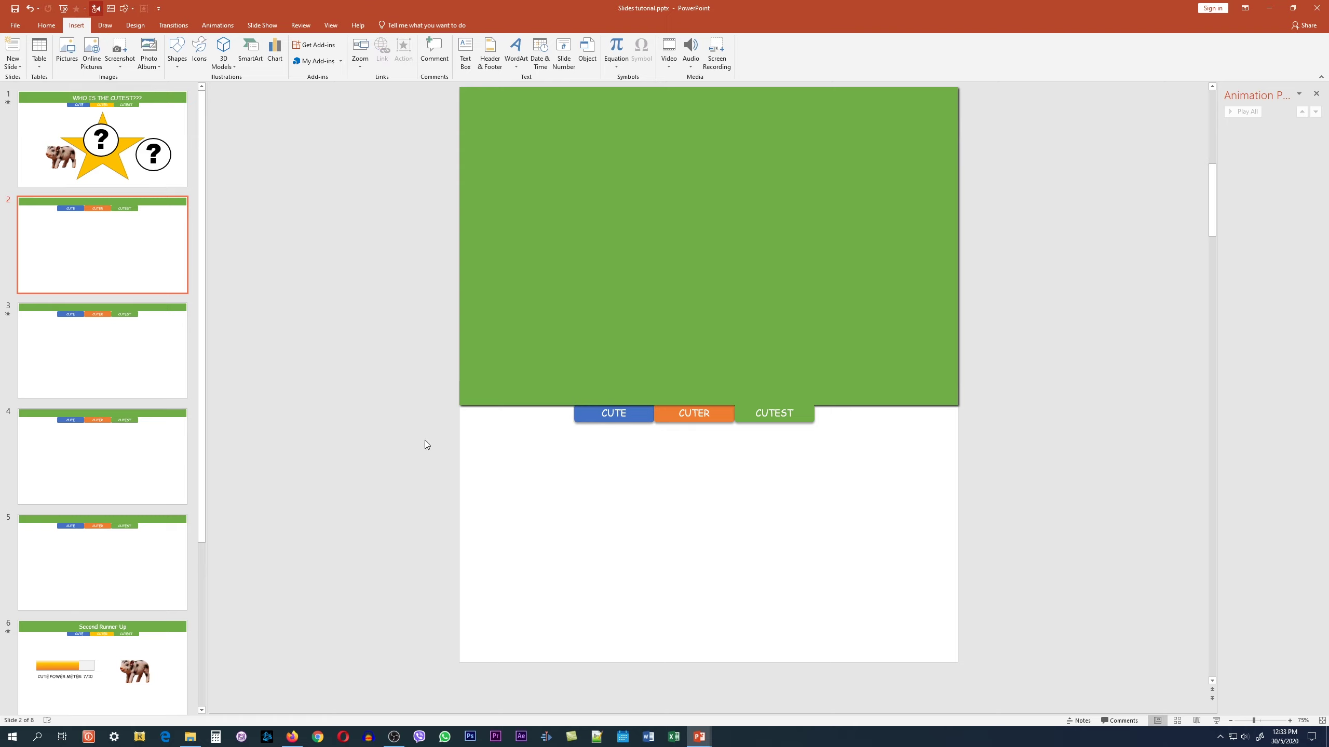
{"action": "left_click", "coordinate": [632, 417]}
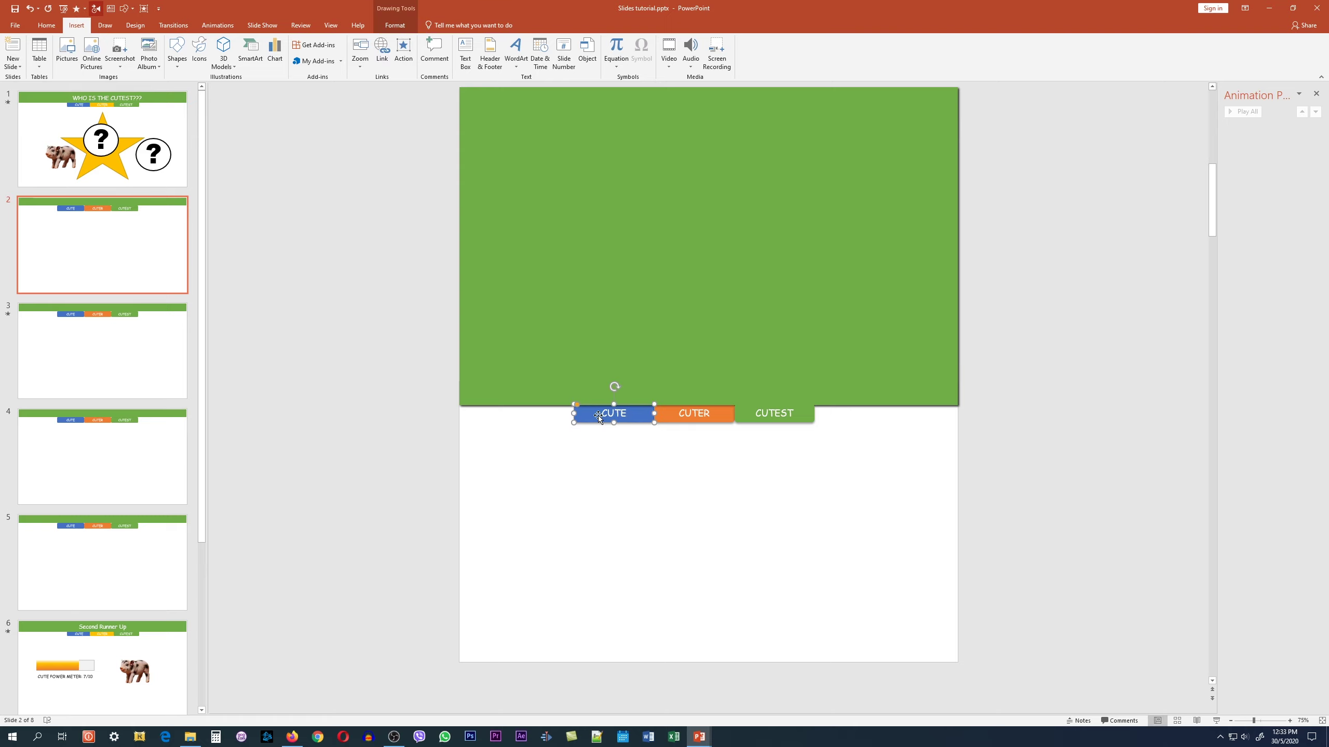
{"action": "left_click", "coordinate": [407, 53]}
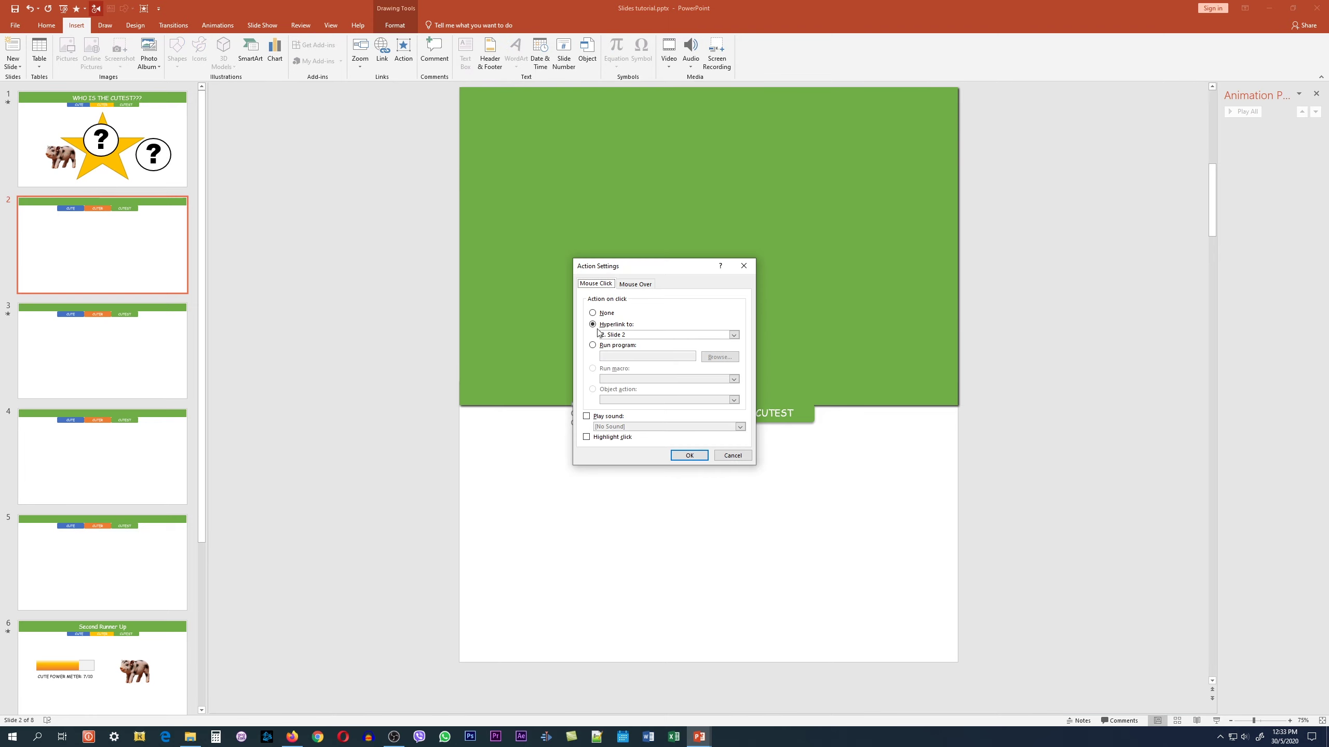
{"action": "left_click", "coordinate": [733, 334]}
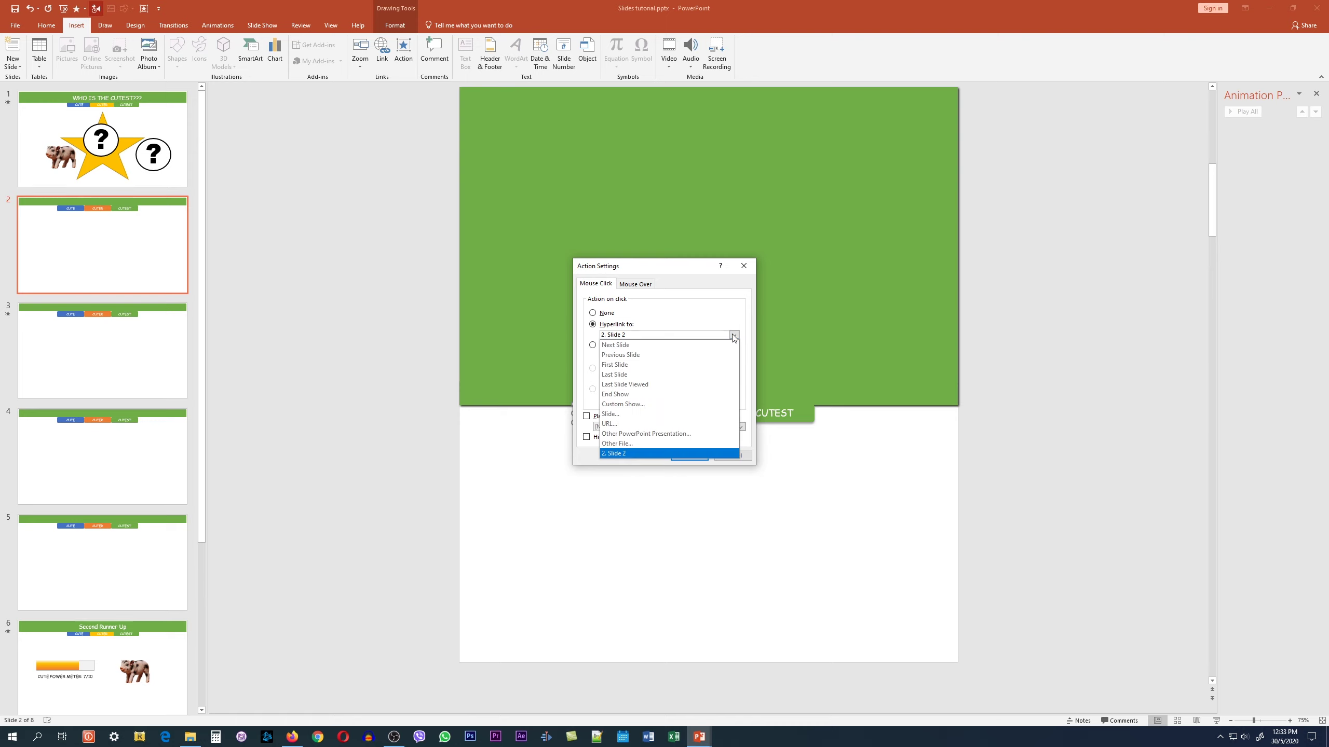
{"action": "left_click", "coordinate": [669, 417]}
{"action": "left_click", "coordinate": [563, 333]}
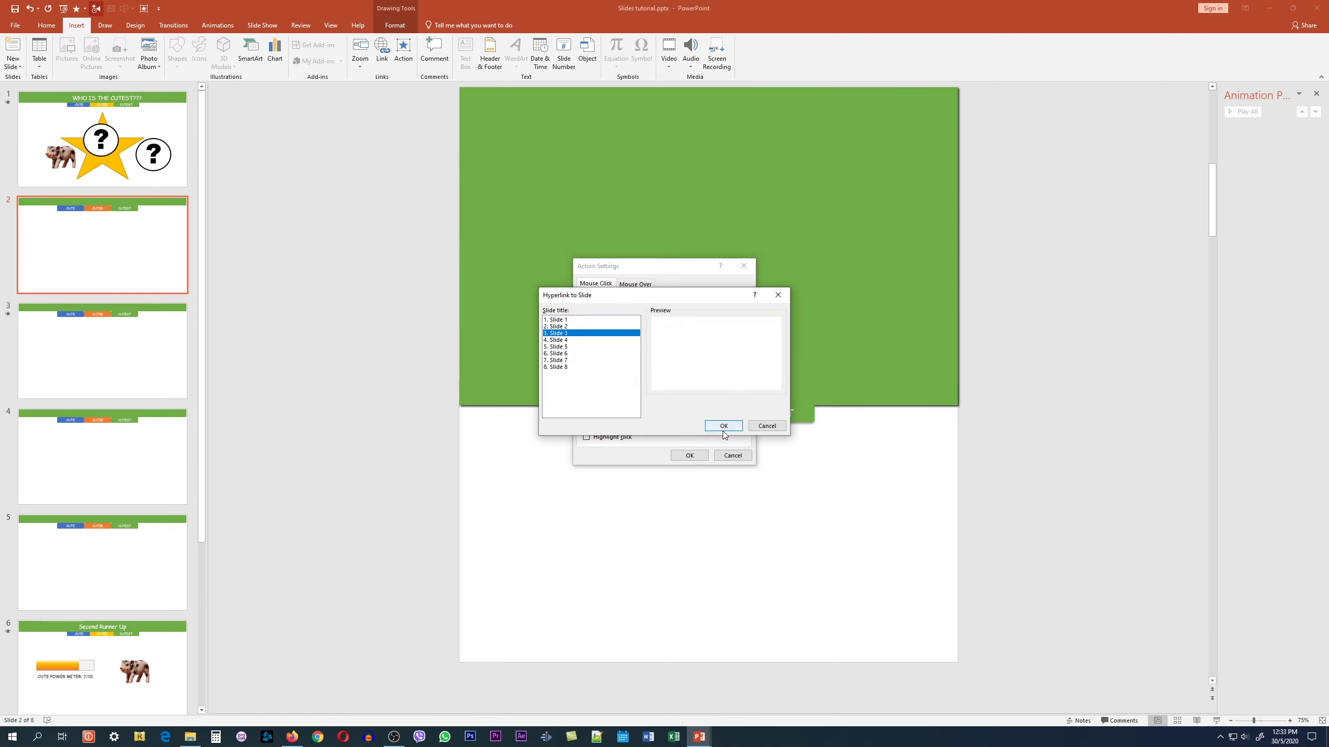
{"action": "left_click", "coordinate": [722, 426]}
{"action": "left_click", "coordinate": [680, 455]}
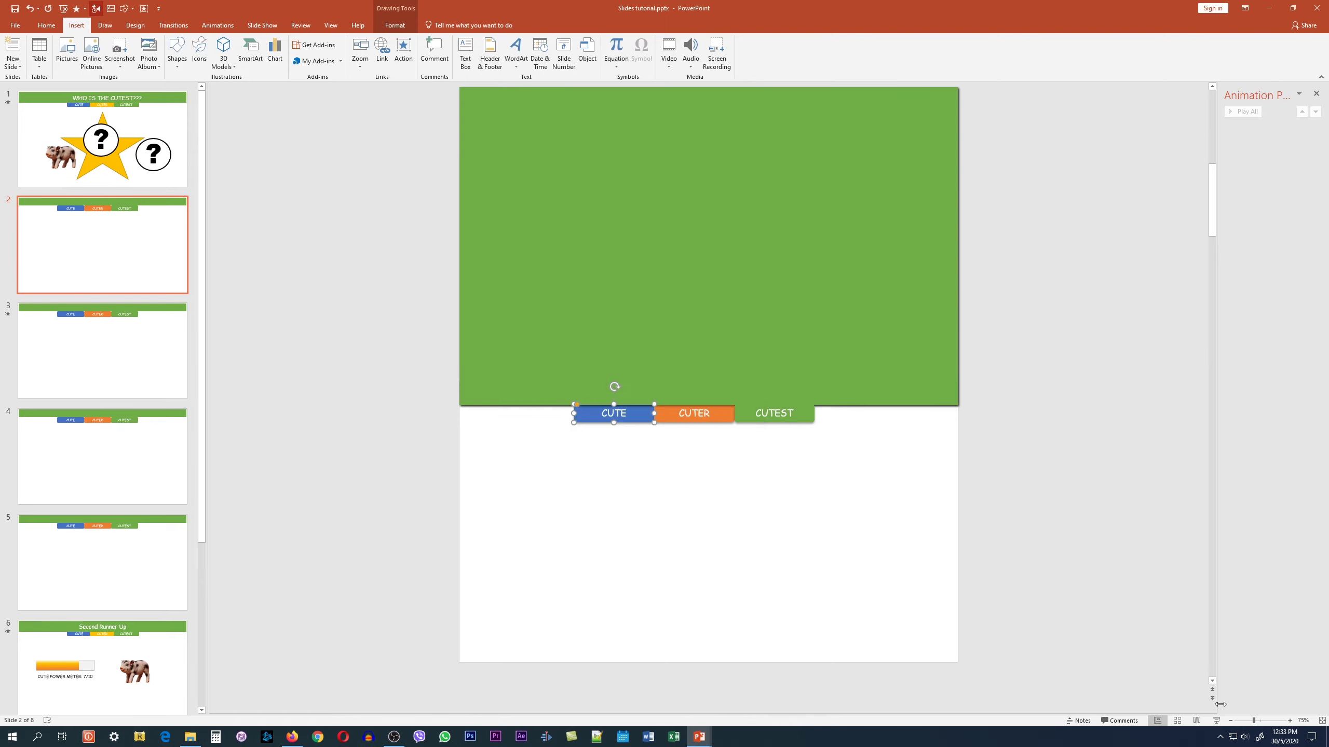
Run the slide show from slide 2 and click CUTE to check the link
{"action": "left_click", "coordinate": [1216, 721]}
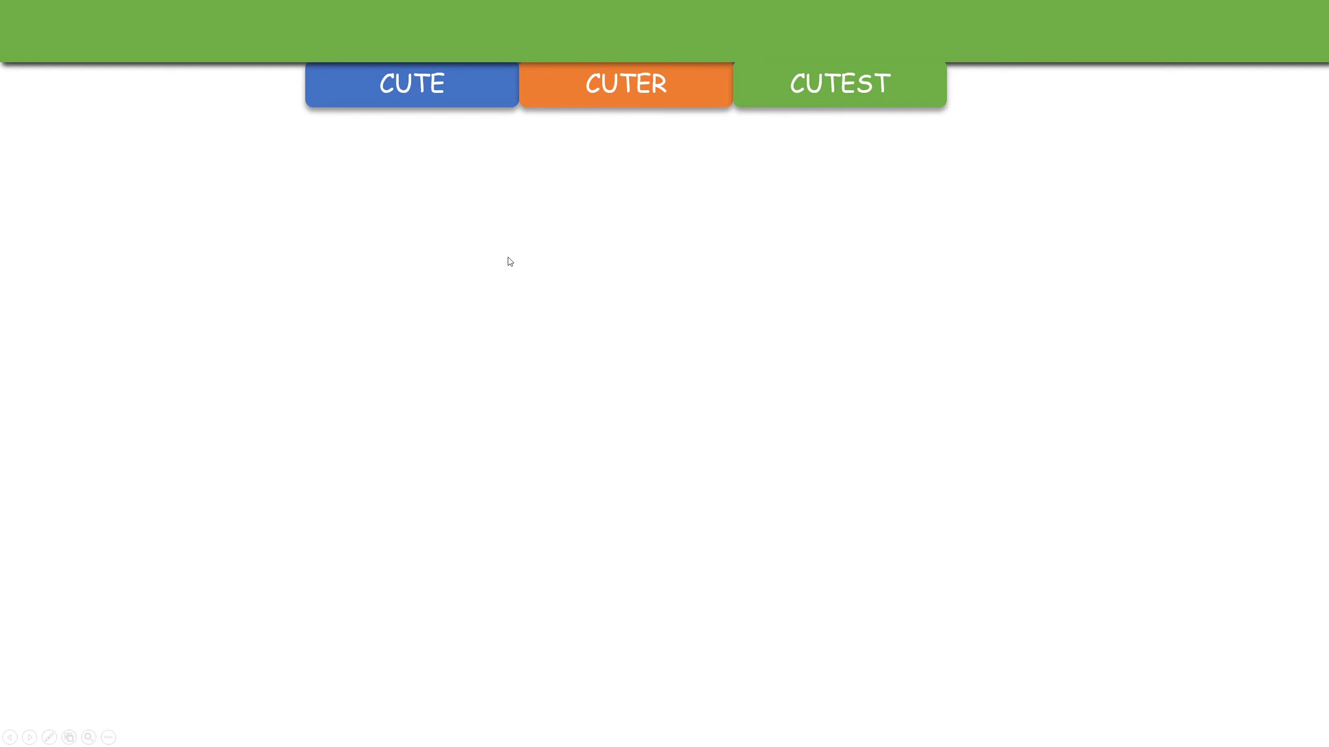
{"action": "left_click", "coordinate": [436, 92]}
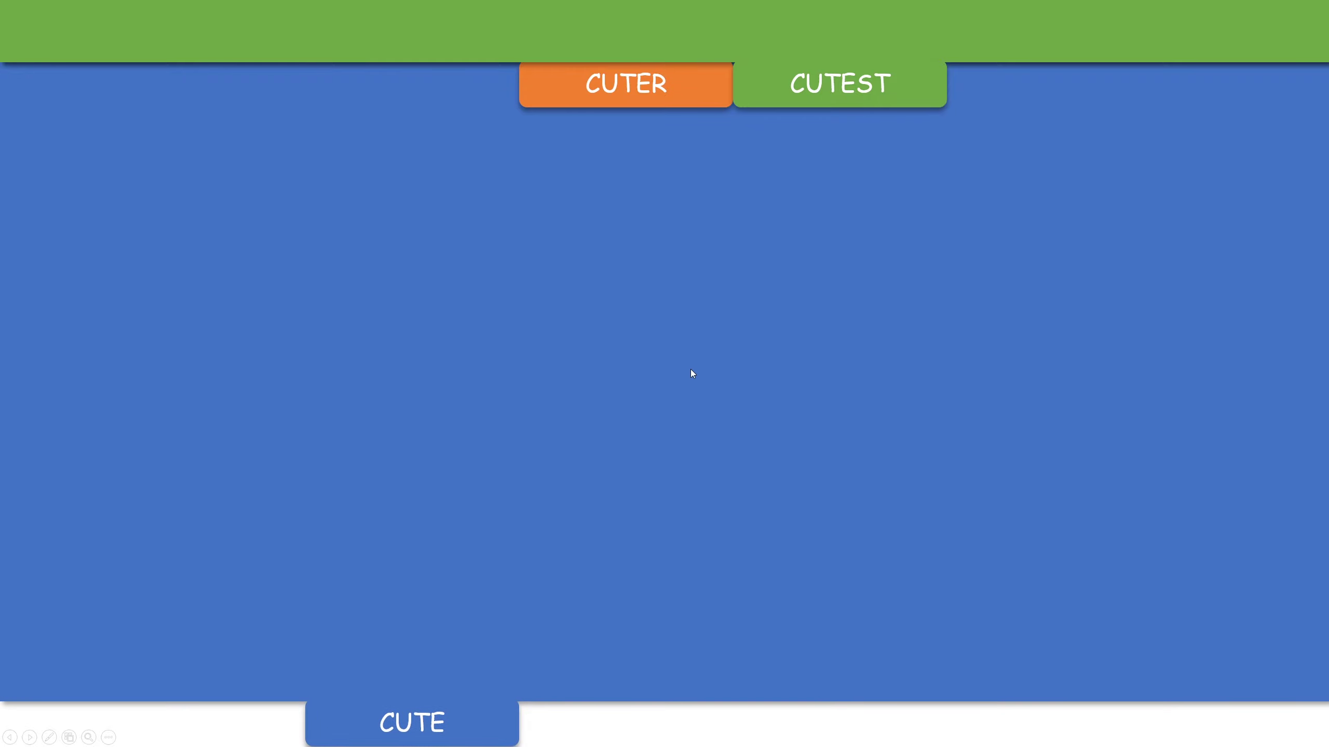
{"action": "key", "text": "Escape"}
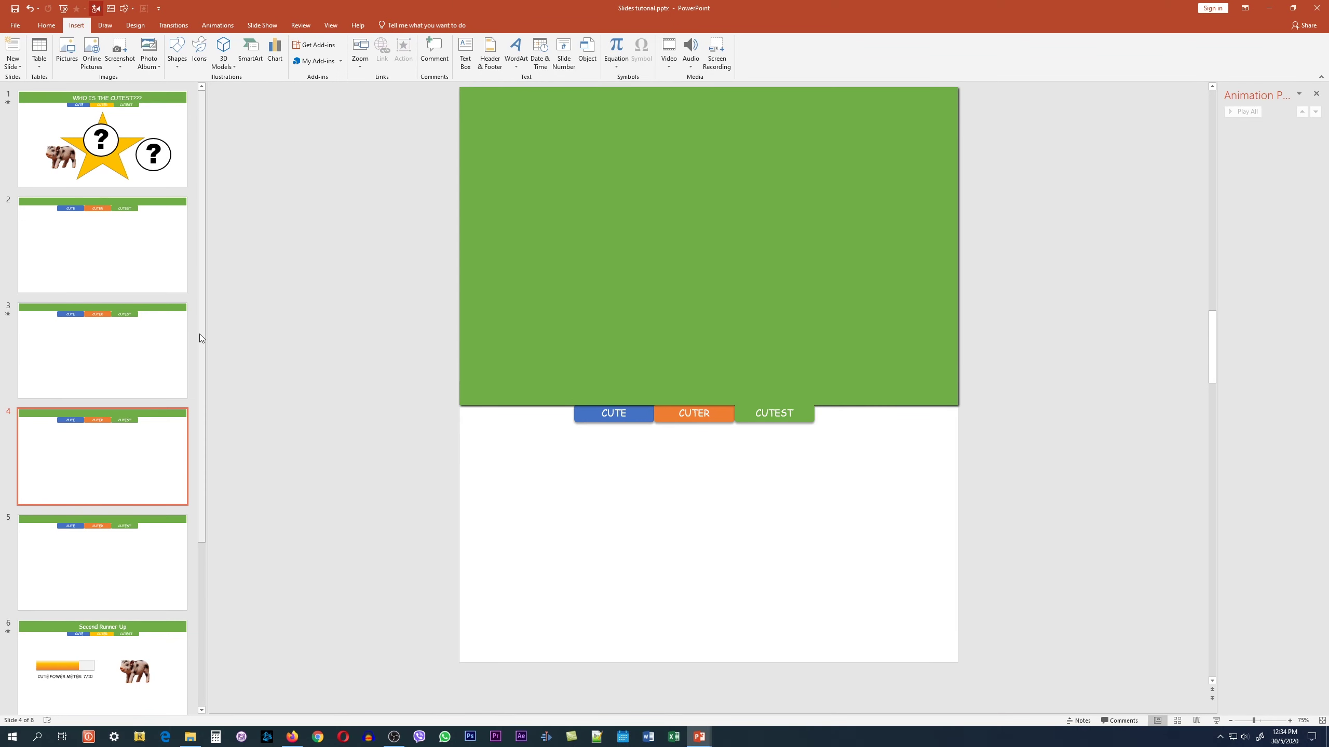
On slide 4, move the green panel aside and group the orange panel with its tabs
{"action": "scroll", "coordinate": [204, 348], "scroll_direction": "down", "scroll_amount": 2}
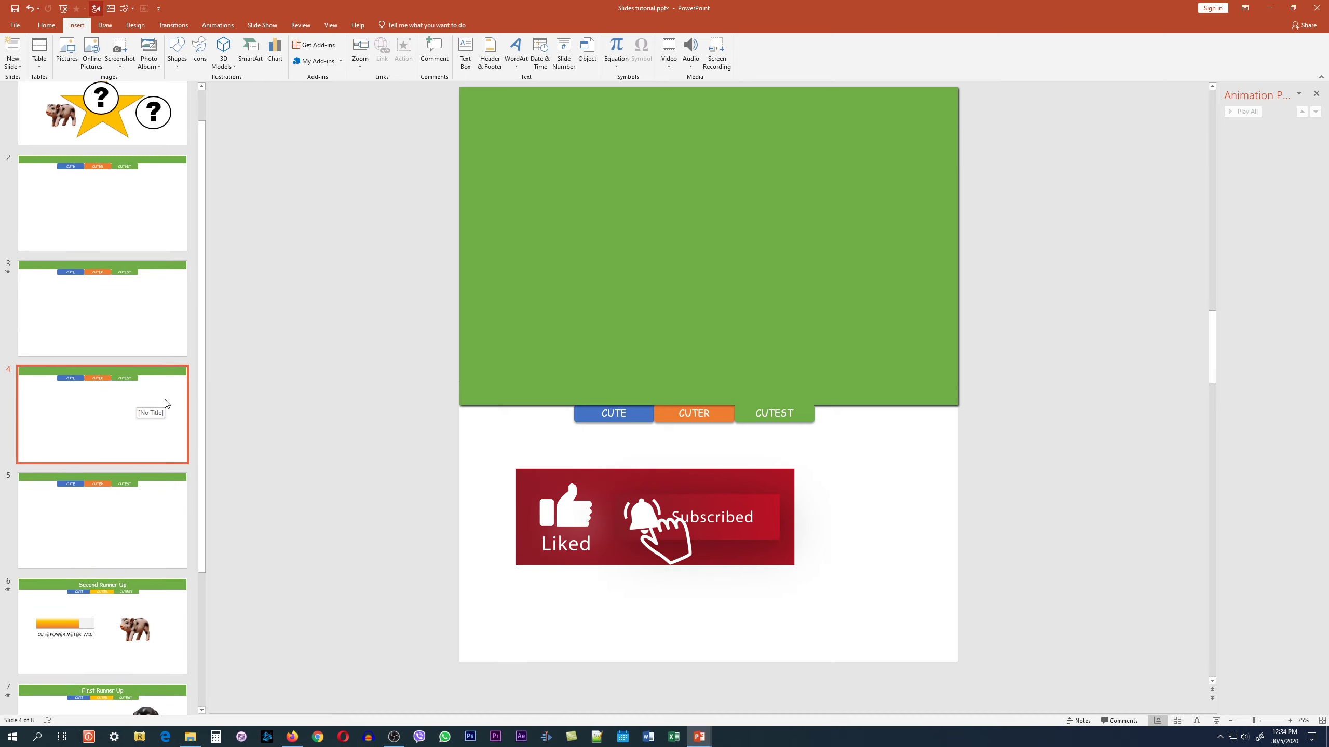
{"action": "left_click_drag", "start_coordinate": [671, 283], "coordinate": [1142, 400]}
{"action": "left_click", "coordinate": [471, 367]}
{"action": "left_click", "coordinate": [487, 439], "text": "shift"}
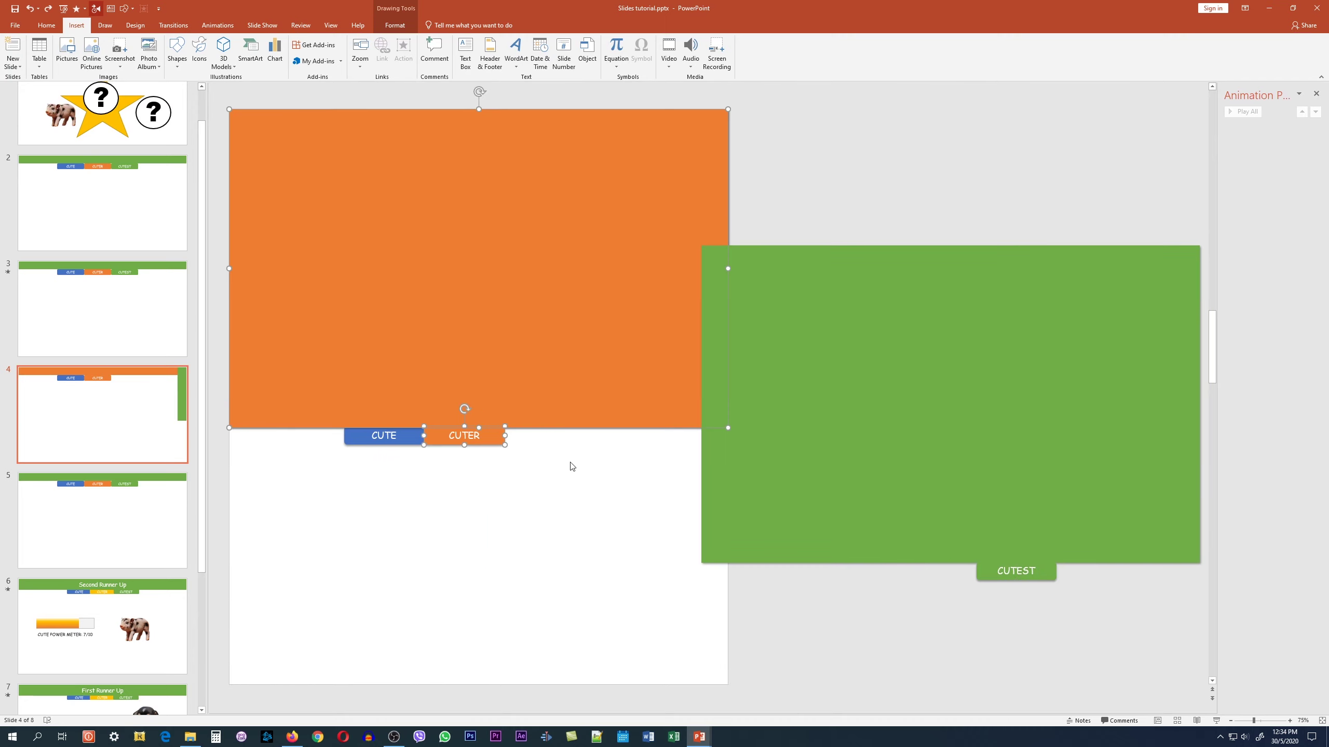
{"action": "key", "text": "ctrl+g"}
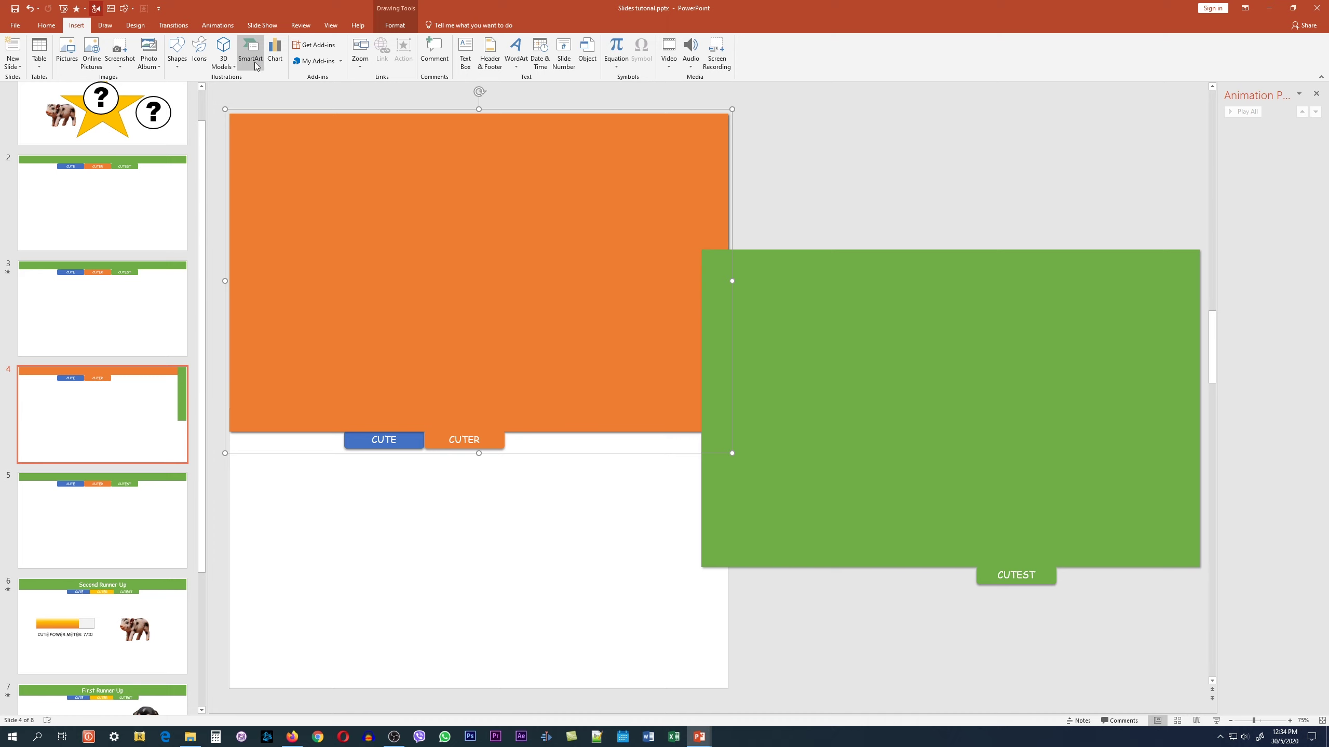
Give the orange group a downward Lines motion path starting With Previous, then restore the green panel
{"action": "left_click", "coordinate": [219, 27]}
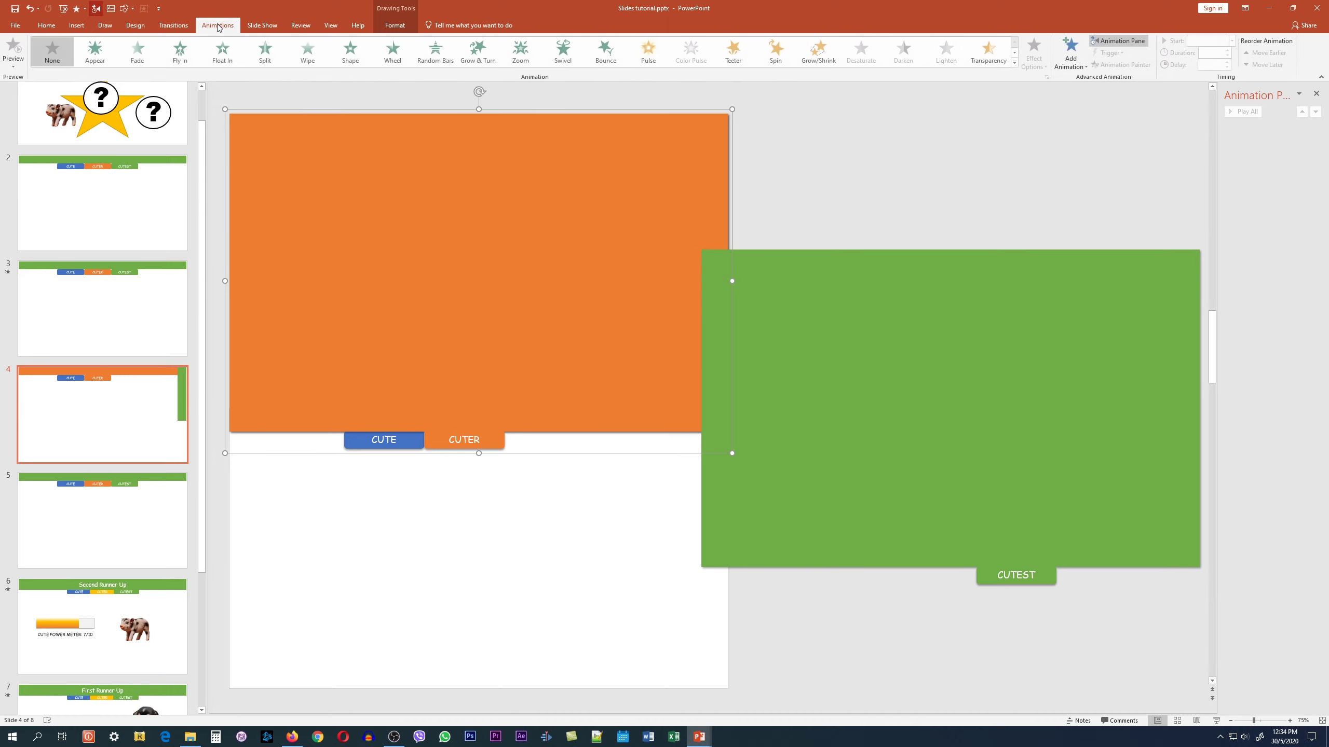
{"action": "left_click", "coordinate": [1012, 67]}
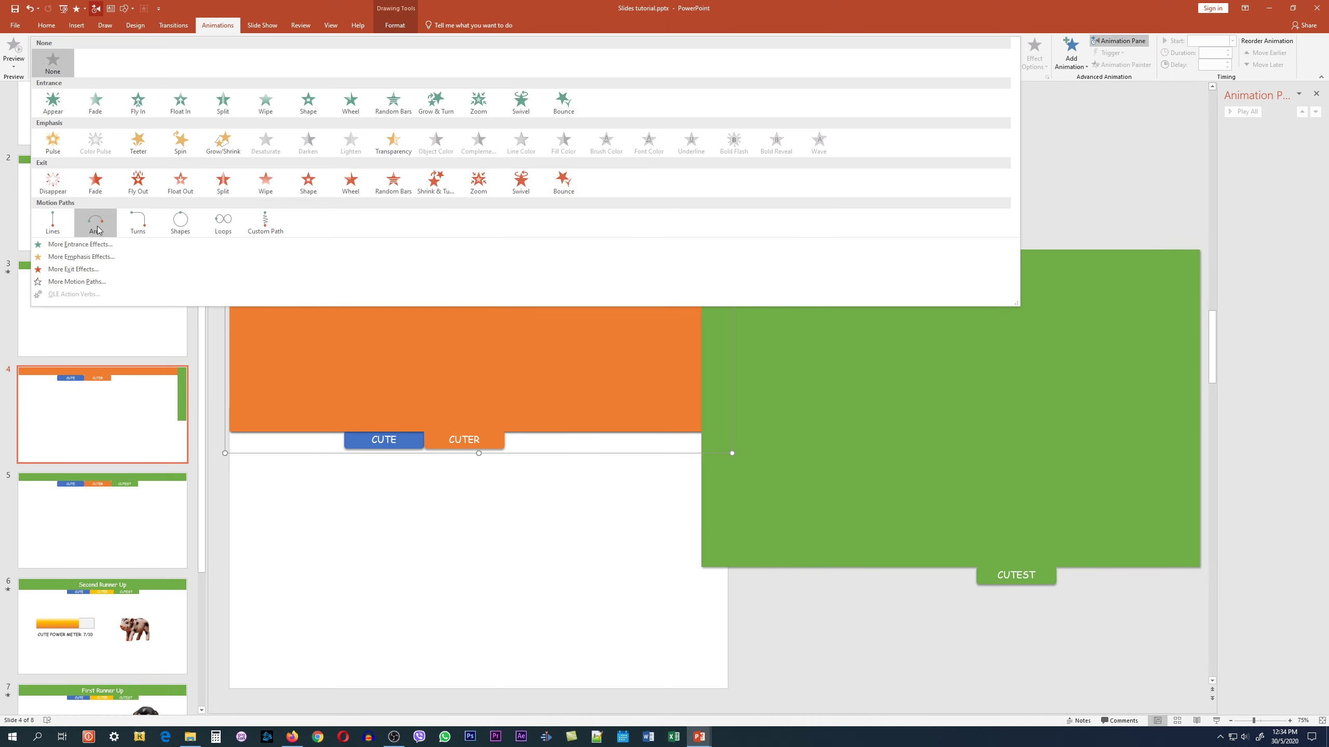
{"action": "left_click", "coordinate": [52, 221]}
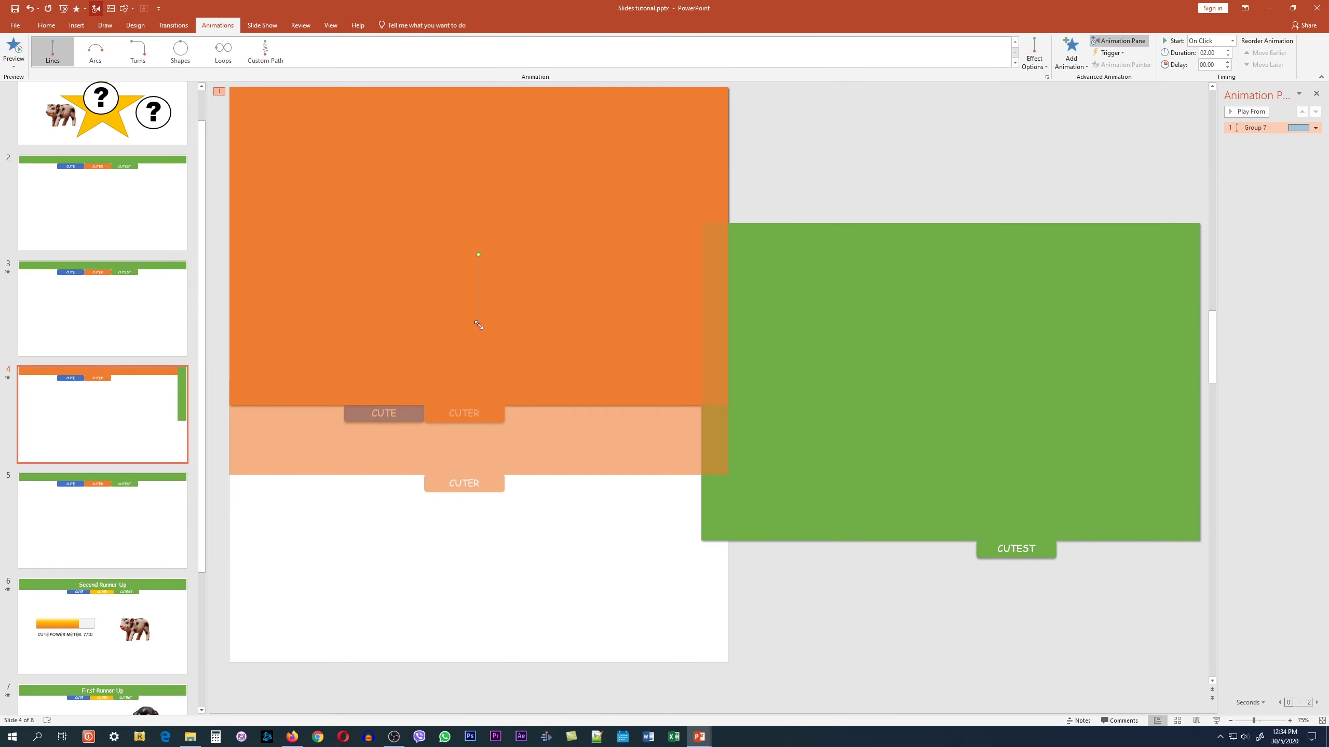
{"action": "left_click_drag", "start_coordinate": [478, 325], "coordinate": [479, 495]}
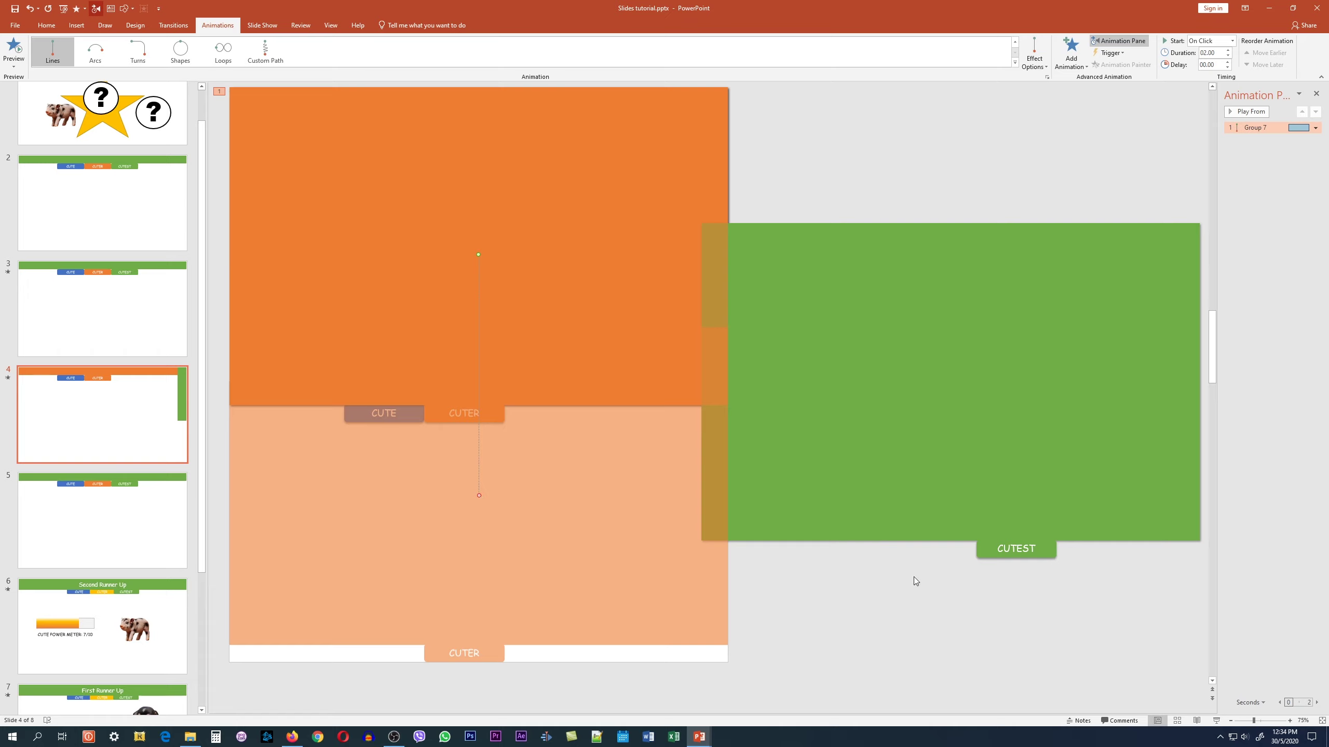
{"action": "right_click", "coordinate": [1268, 132]}
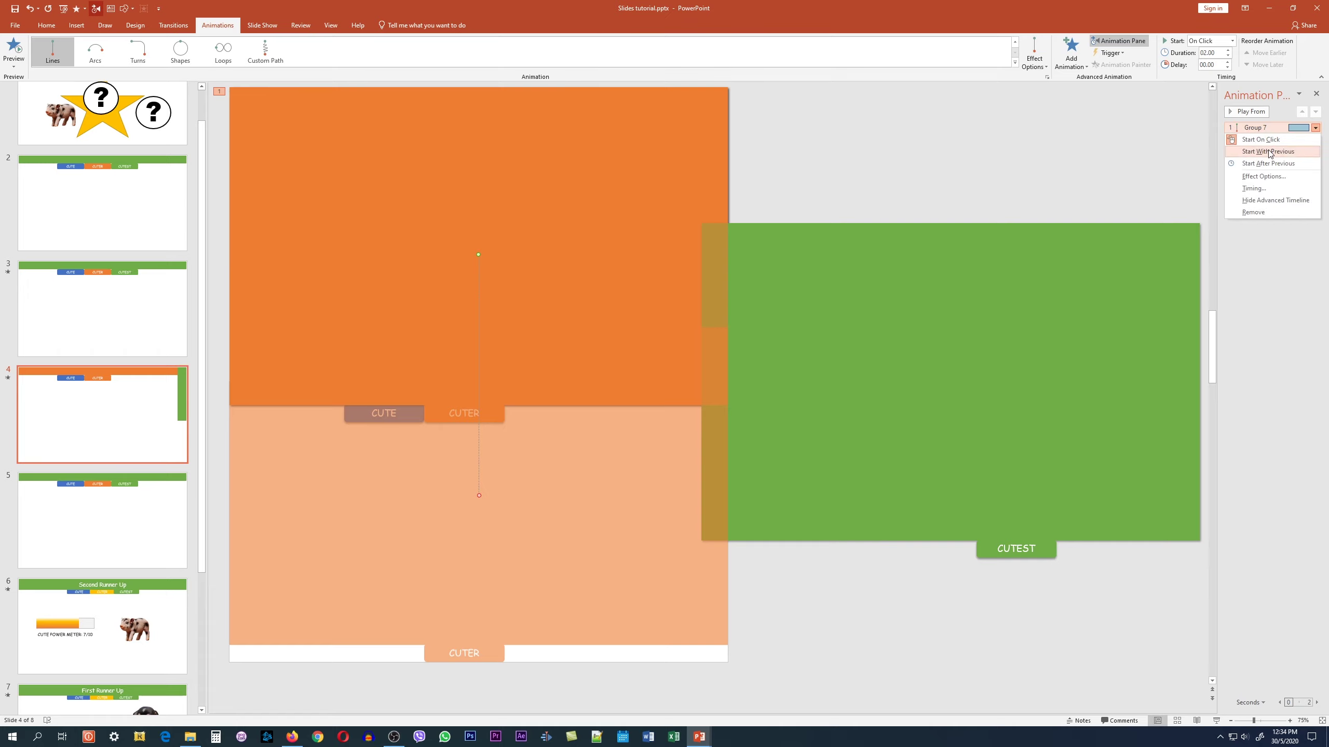
{"action": "left_click", "coordinate": [1269, 152]}
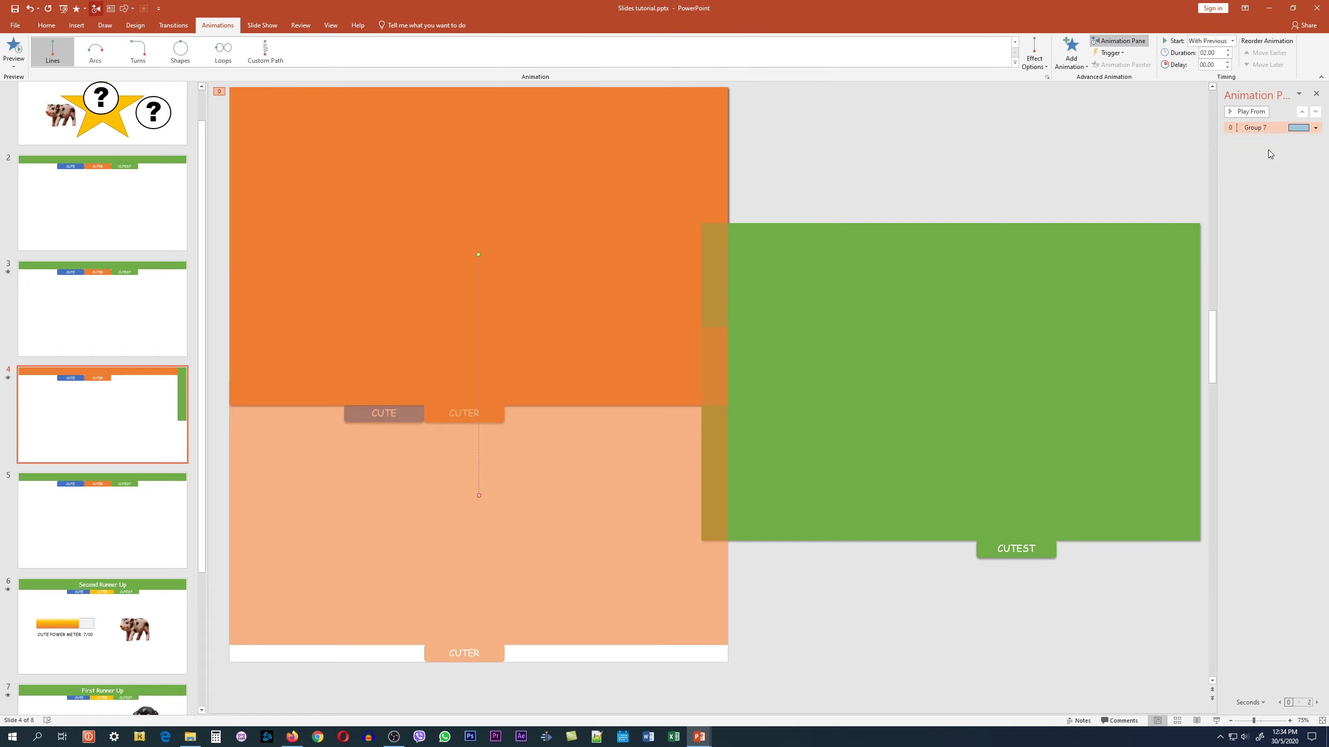
{"action": "left_click", "coordinate": [914, 396]}
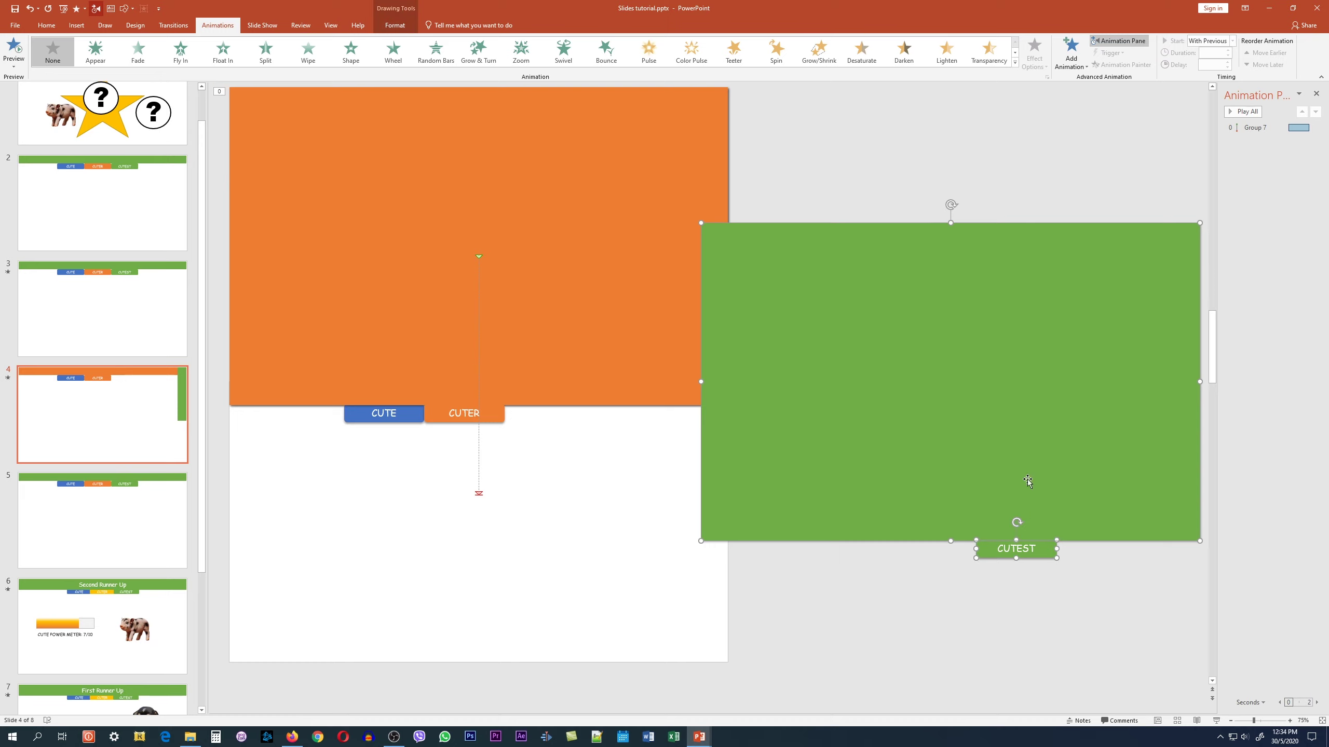
{"action": "left_click_drag", "start_coordinate": [1001, 367], "coordinate": [532, 232]}
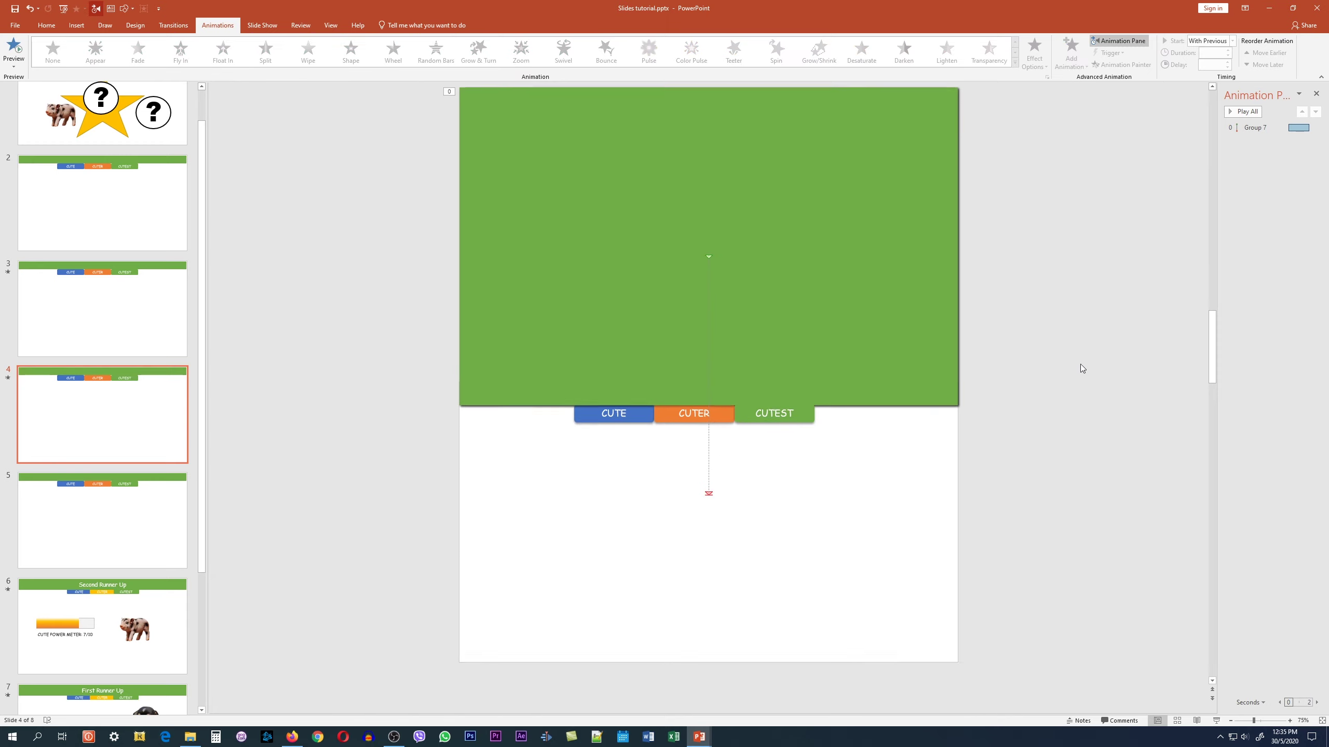
Select the CUTER tab on slide 2 and add an Action Settings hyperlink to slide 4
{"action": "left_click", "coordinate": [155, 226]}
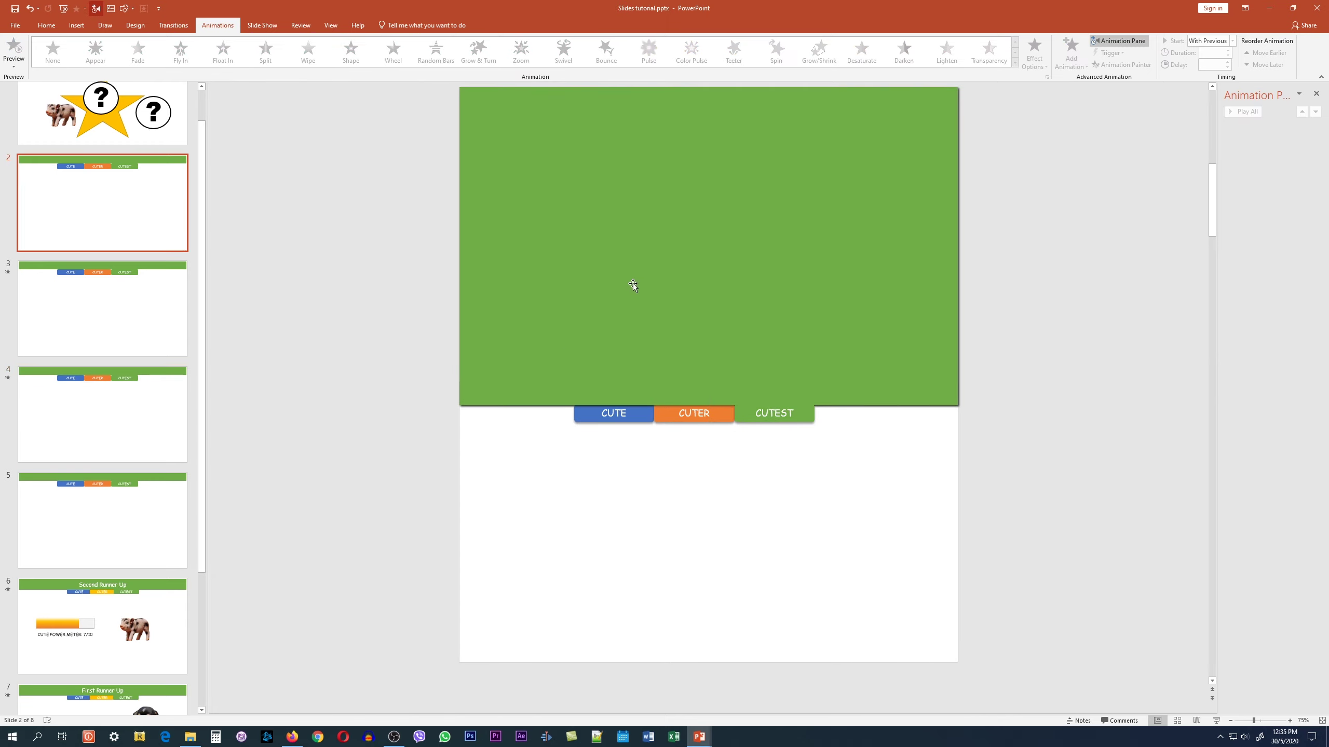
{"action": "left_click", "coordinate": [712, 421]}
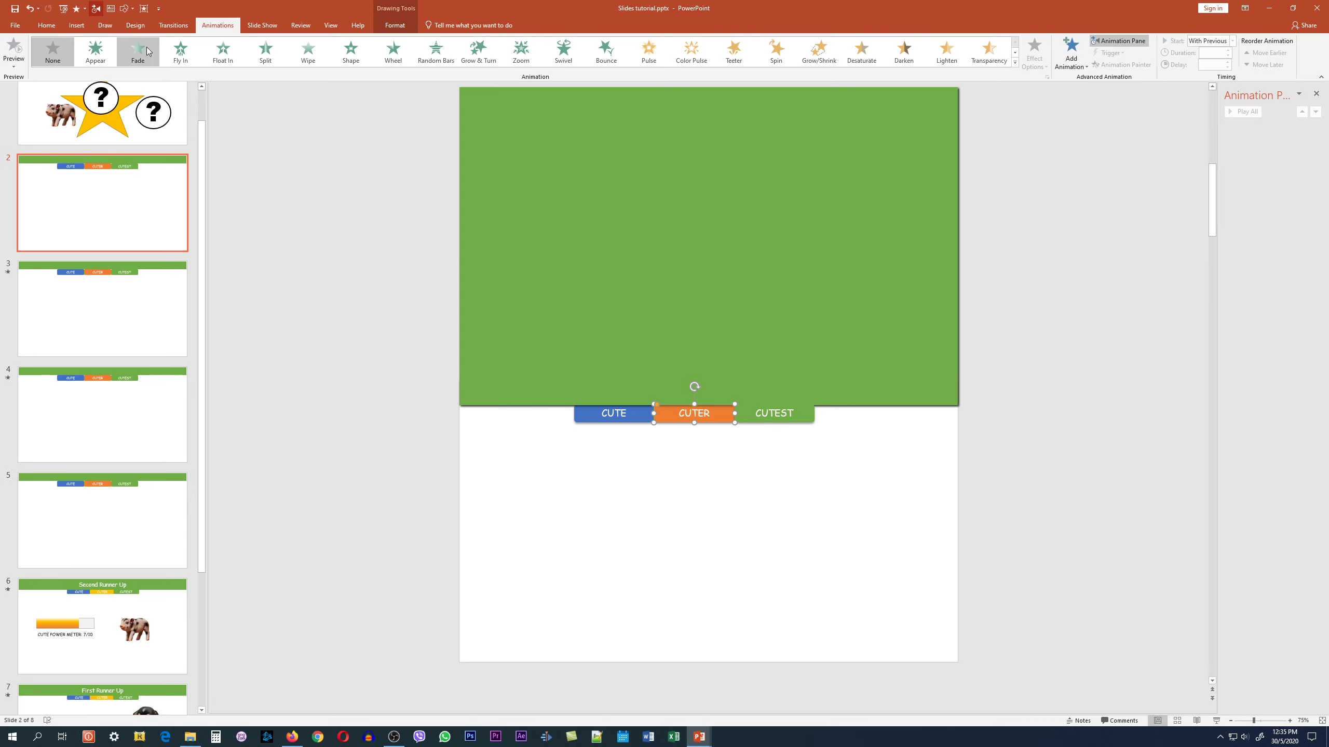
{"action": "left_click", "coordinate": [76, 25]}
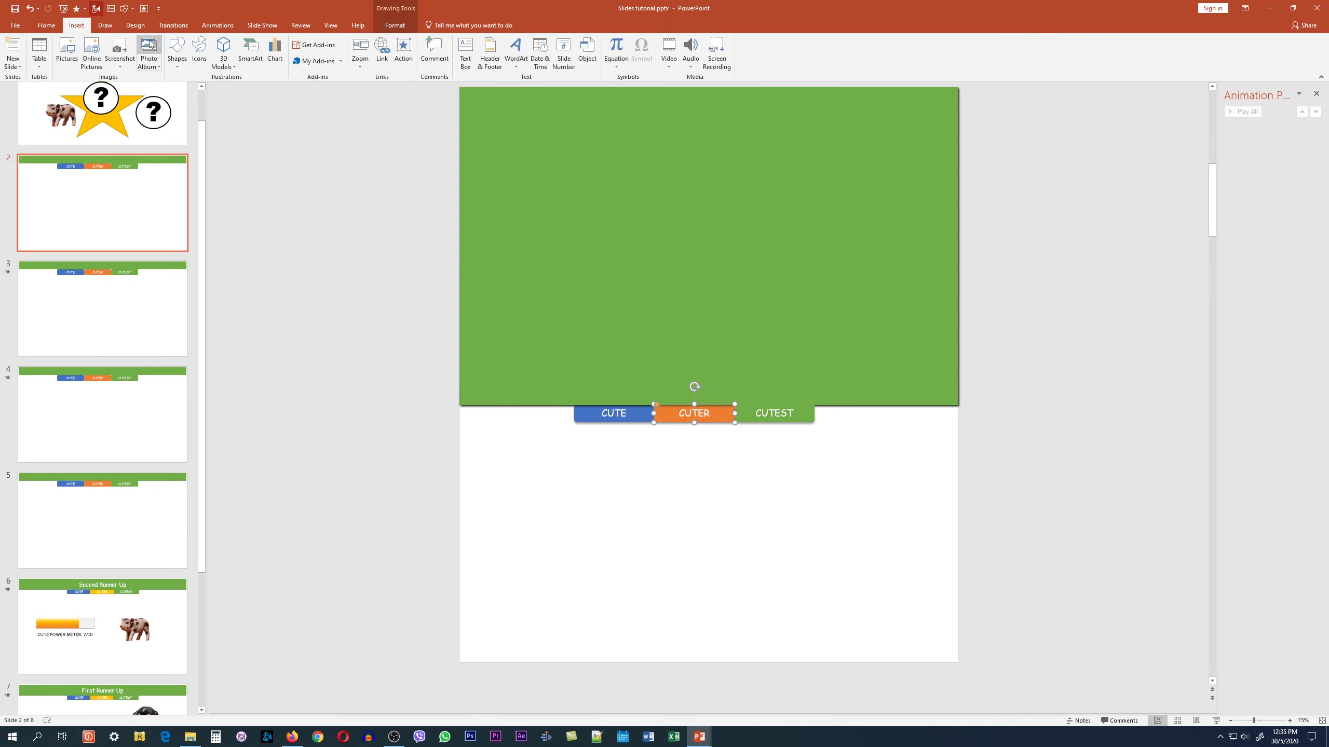
{"action": "left_click", "coordinate": [404, 50]}
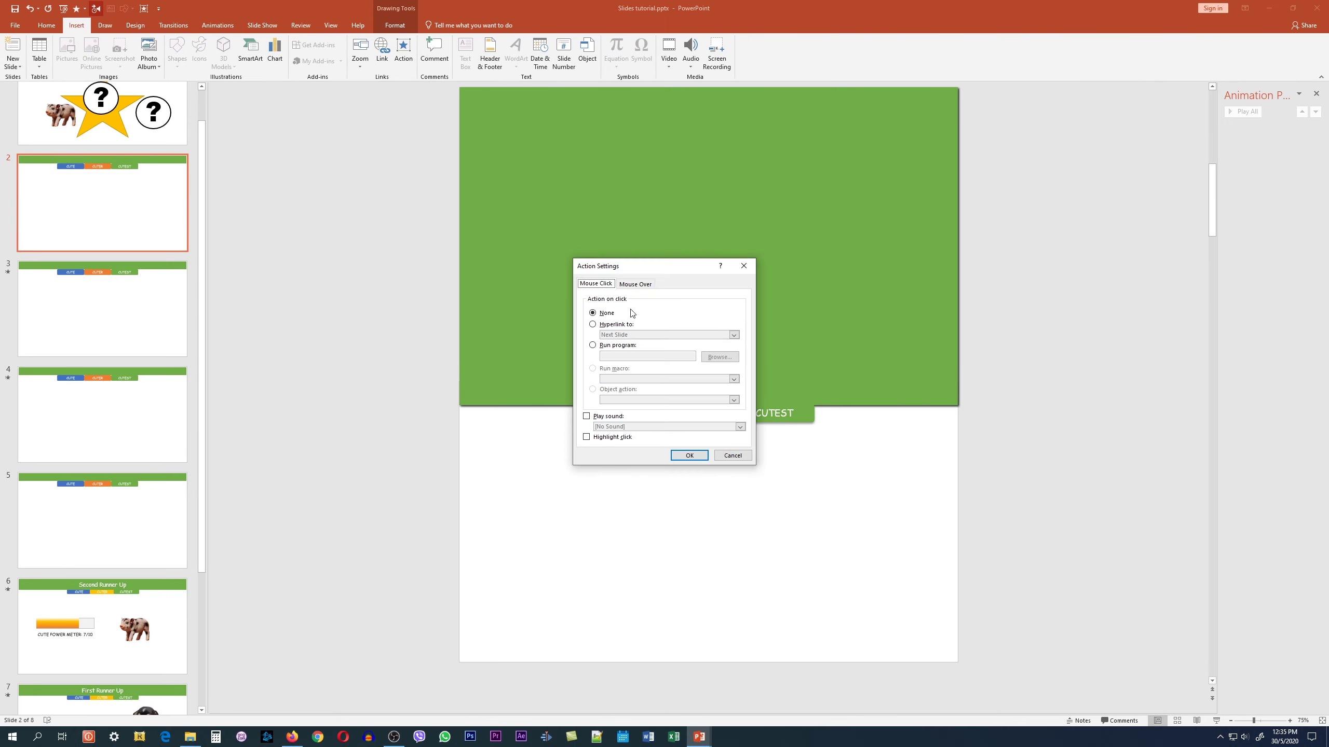
{"action": "left_click", "coordinate": [600, 326]}
{"action": "left_click", "coordinate": [725, 336]}
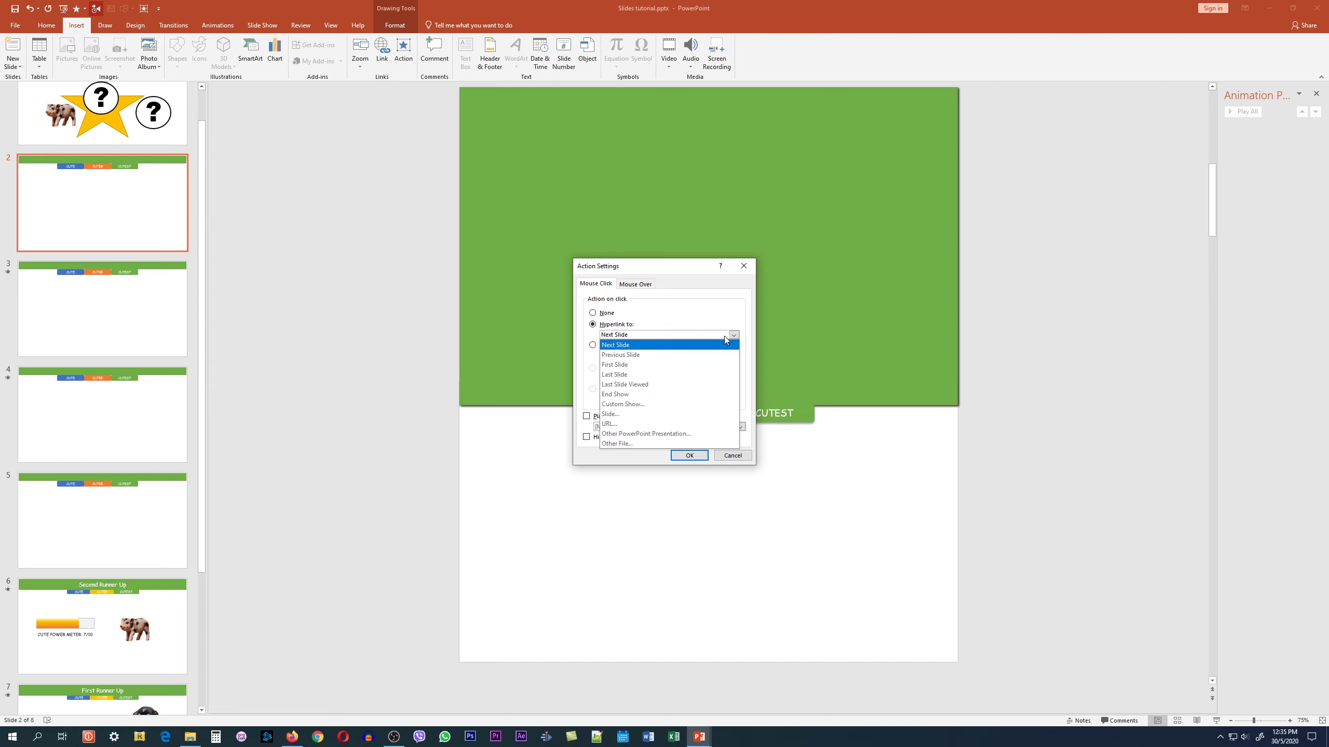
{"action": "left_click", "coordinate": [675, 416]}
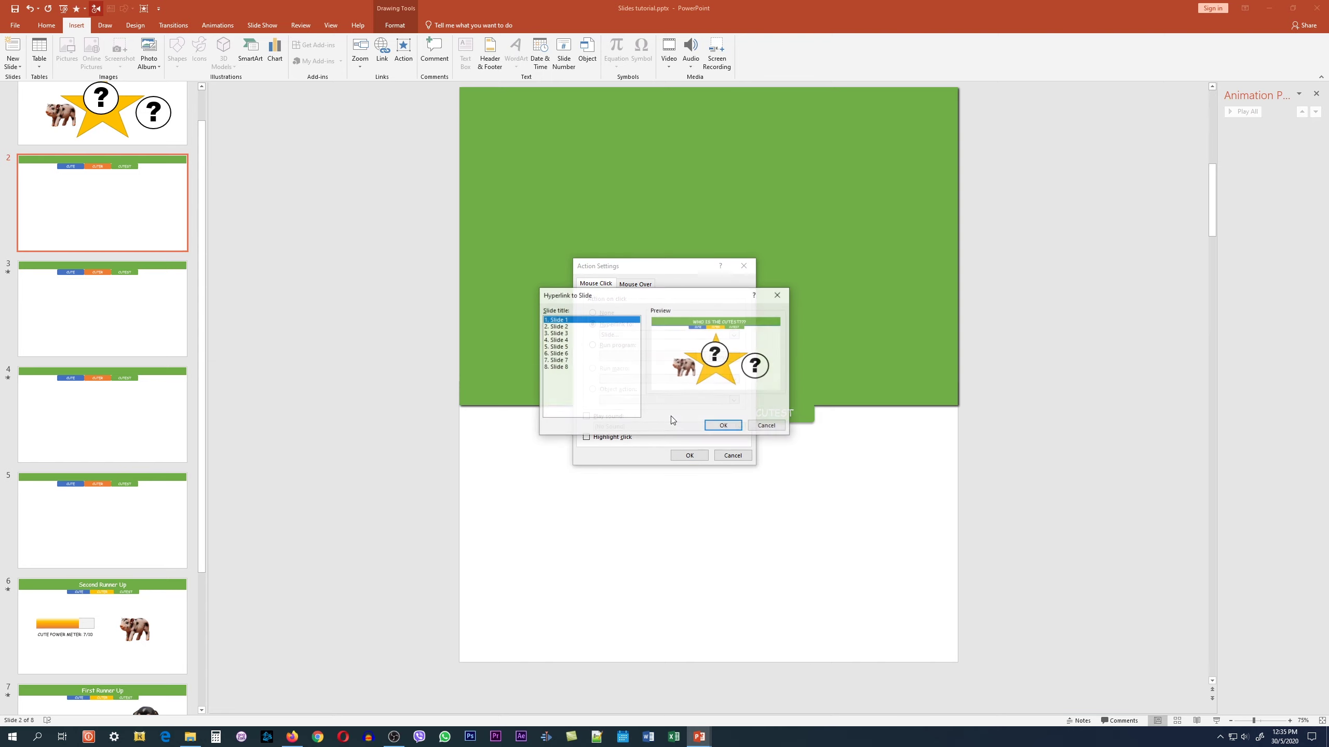
{"action": "left_click", "coordinate": [555, 340]}
{"action": "left_click", "coordinate": [723, 425]}
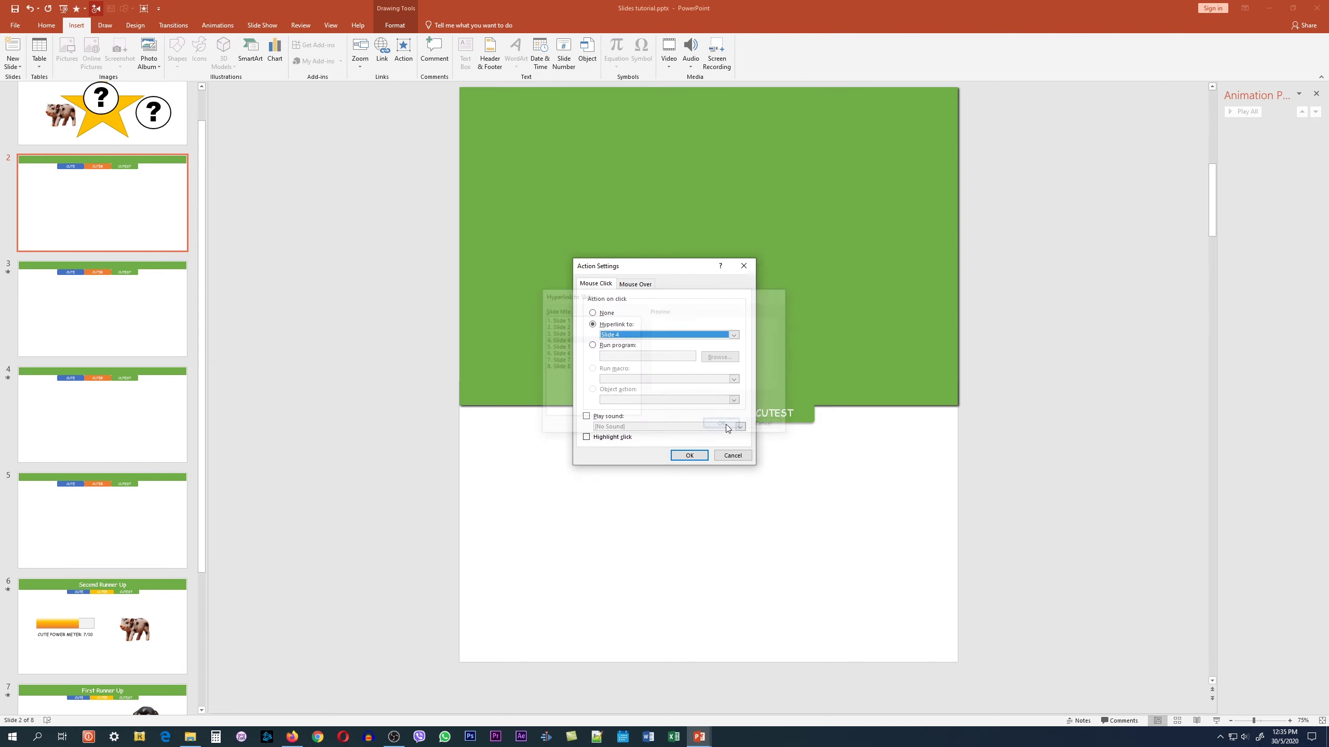
{"action": "left_click", "coordinate": [685, 455]}
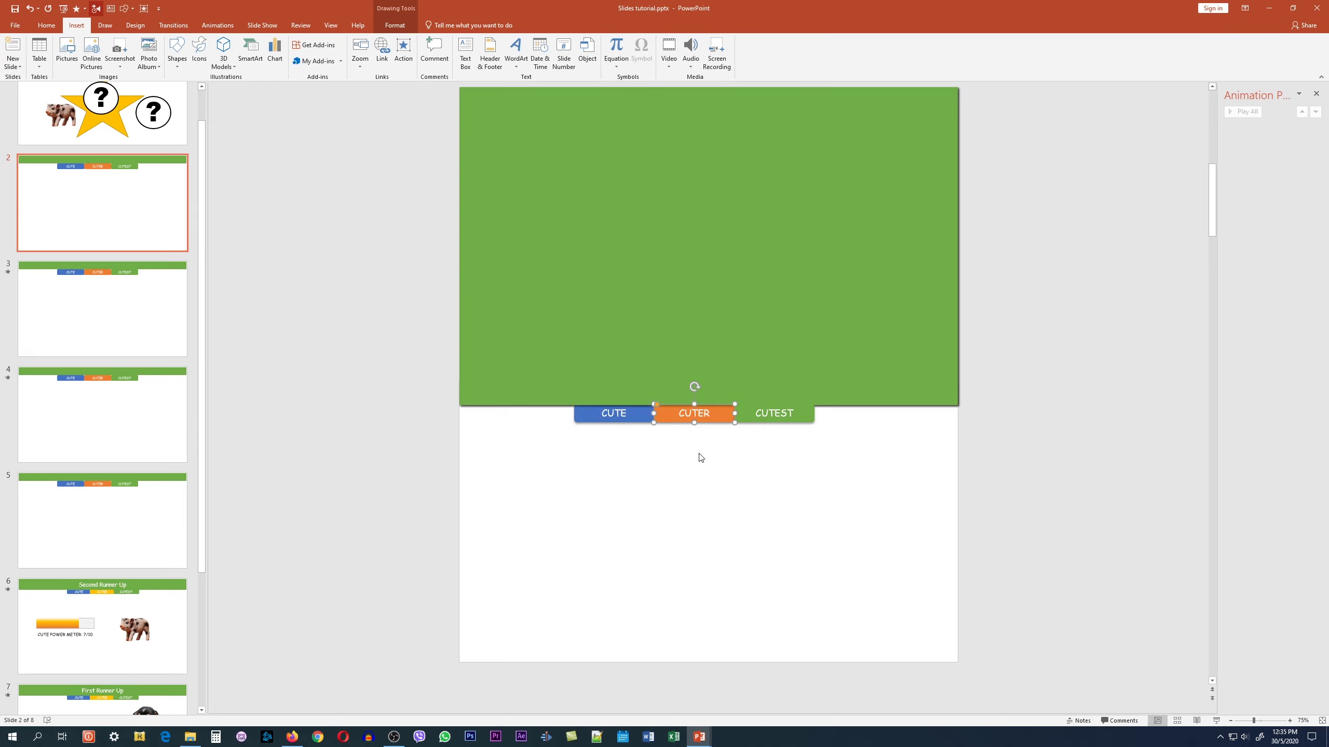
Run the slide show from slide 2, test the CUTER and CUTE links, then exit
{"action": "left_click", "coordinate": [137, 233]}
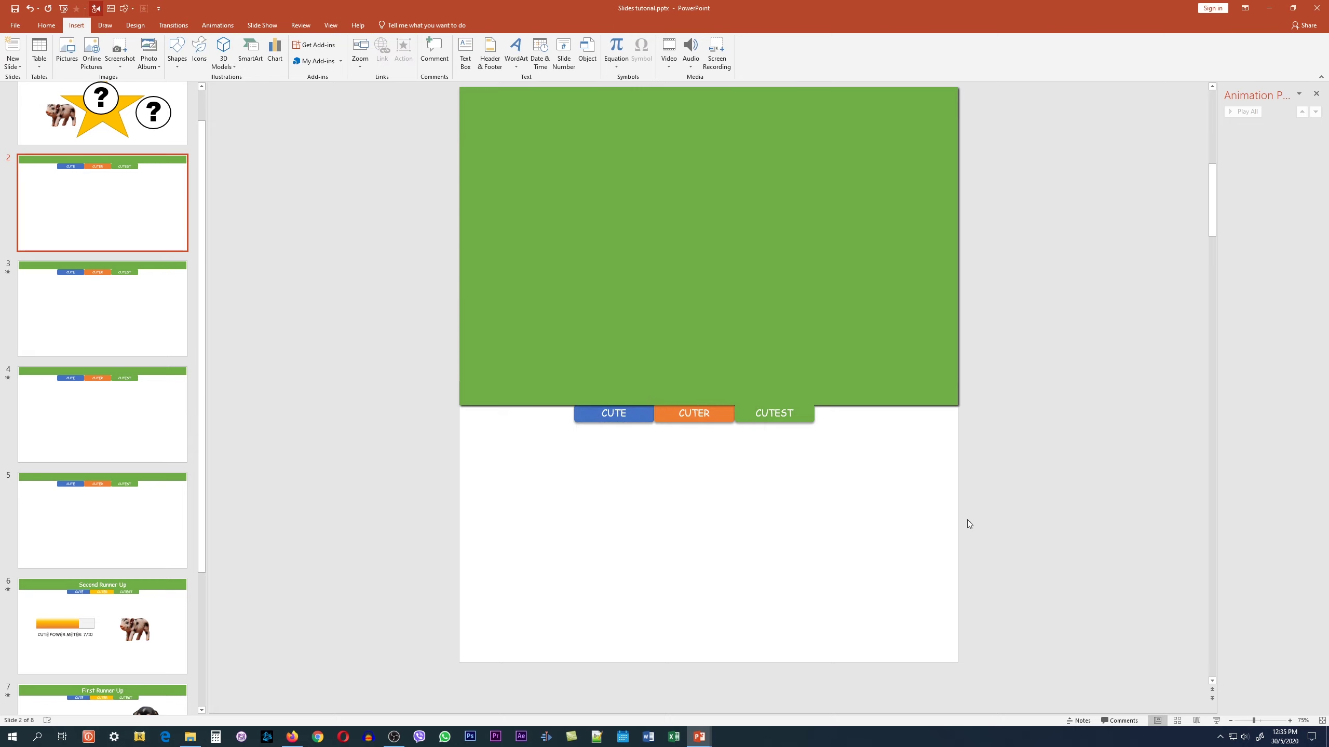
{"action": "left_click", "coordinate": [1216, 721]}
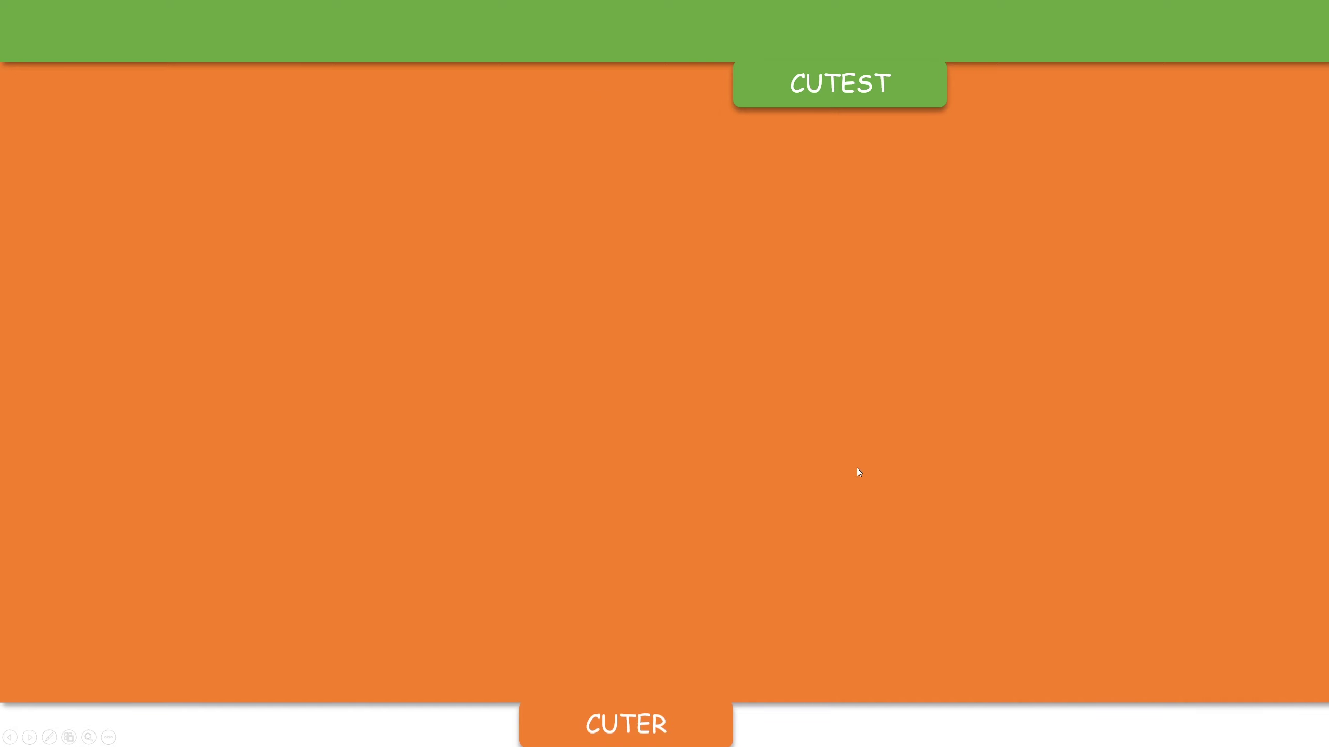
{"action": "key", "text": "Escape"}
{"action": "left_click", "coordinate": [154, 243]}
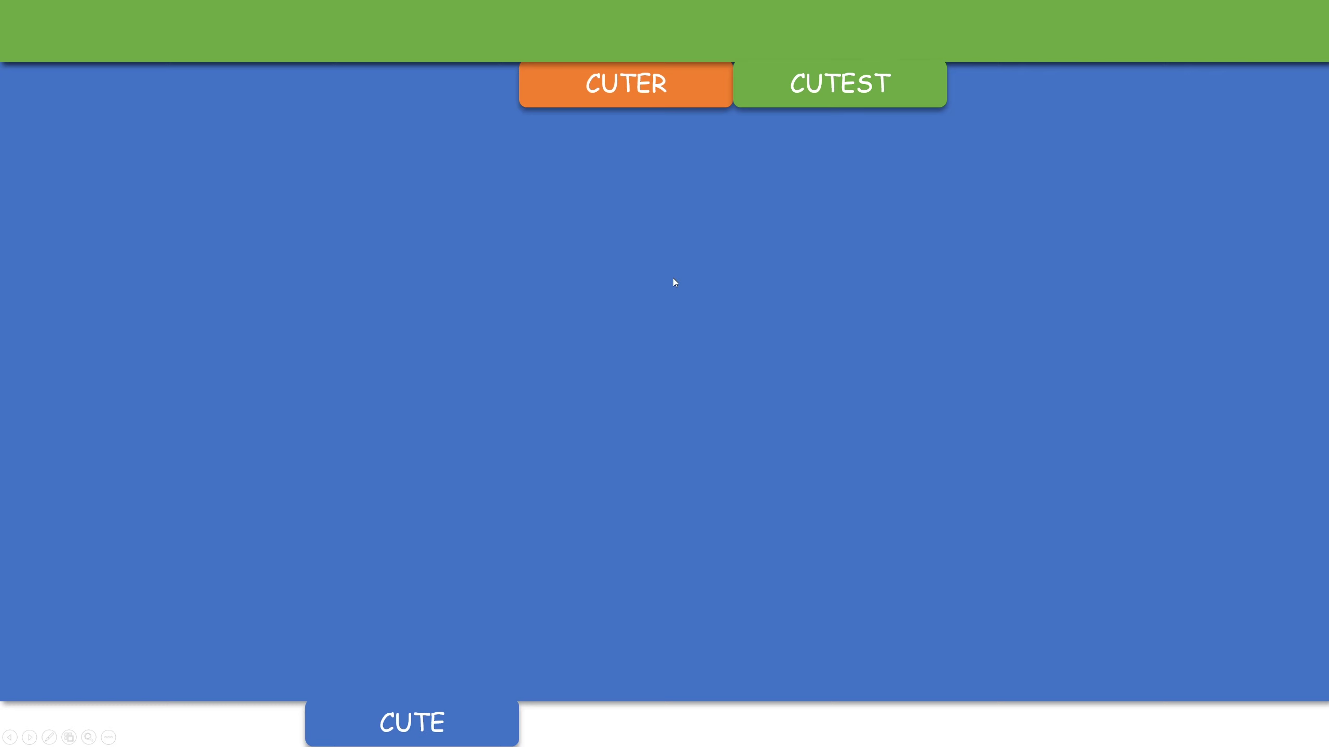
{"action": "key", "text": "Escape"}
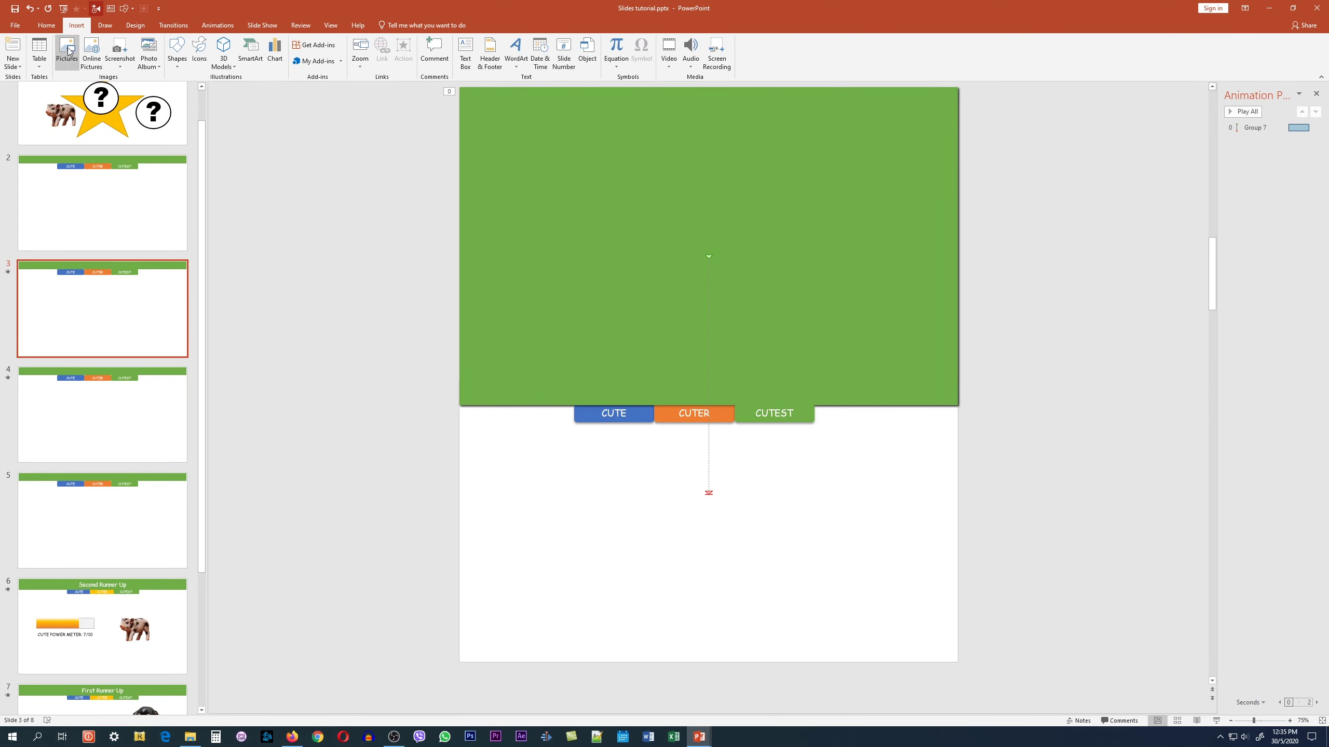
Draw a light grey, grey-outlined bar below the tabs and overlay a duplicate copy
{"action": "left_click", "coordinate": [46, 25]}
{"action": "left_click", "coordinate": [486, 42]}
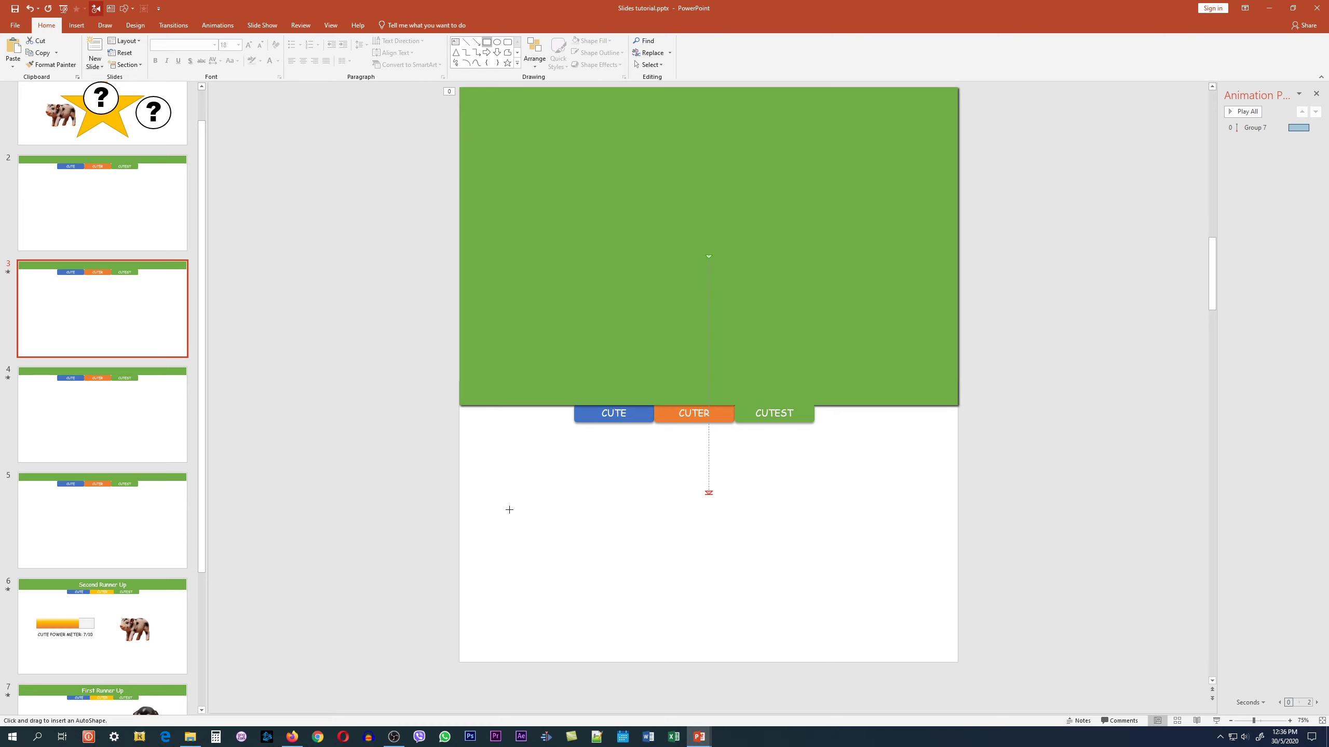
{"action": "left_click_drag", "start_coordinate": [507, 508], "coordinate": [684, 539]}
{"action": "left_click", "coordinate": [591, 40]}
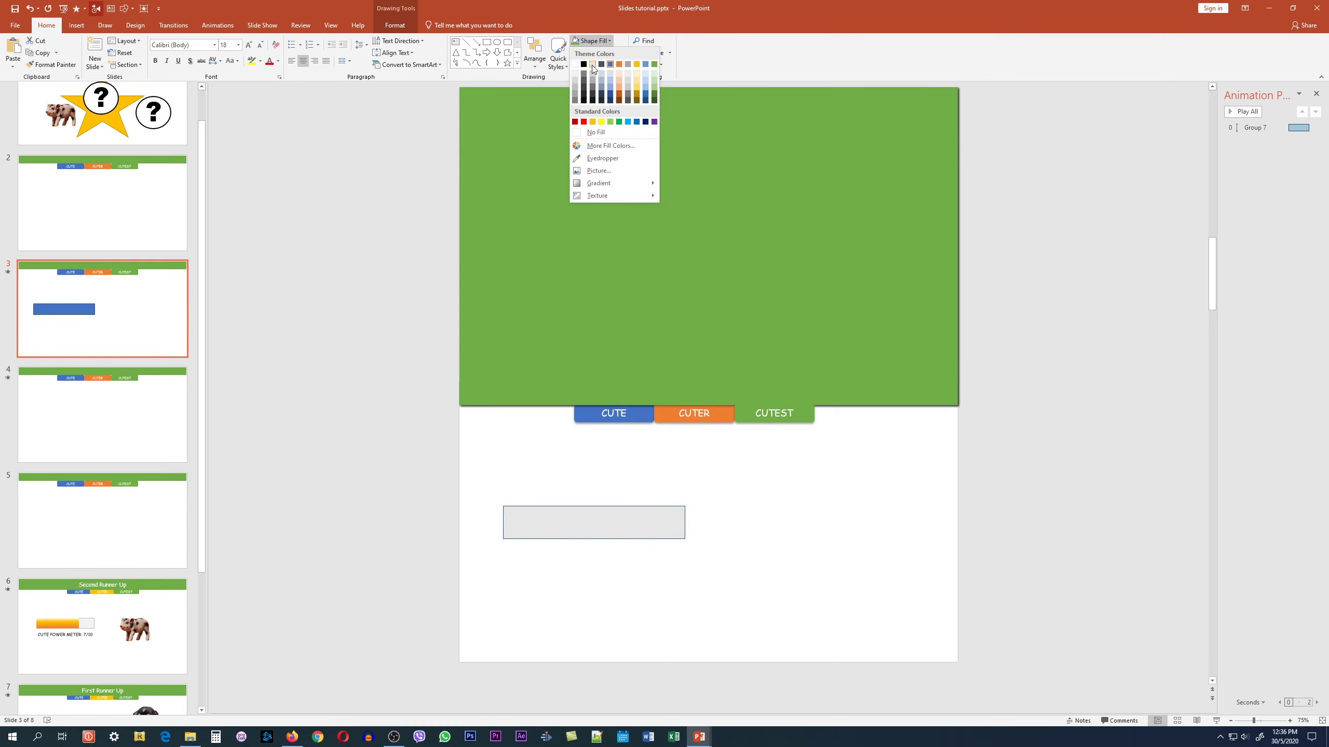
{"action": "left_click", "coordinate": [592, 65]}
{"action": "left_click", "coordinate": [598, 53]}
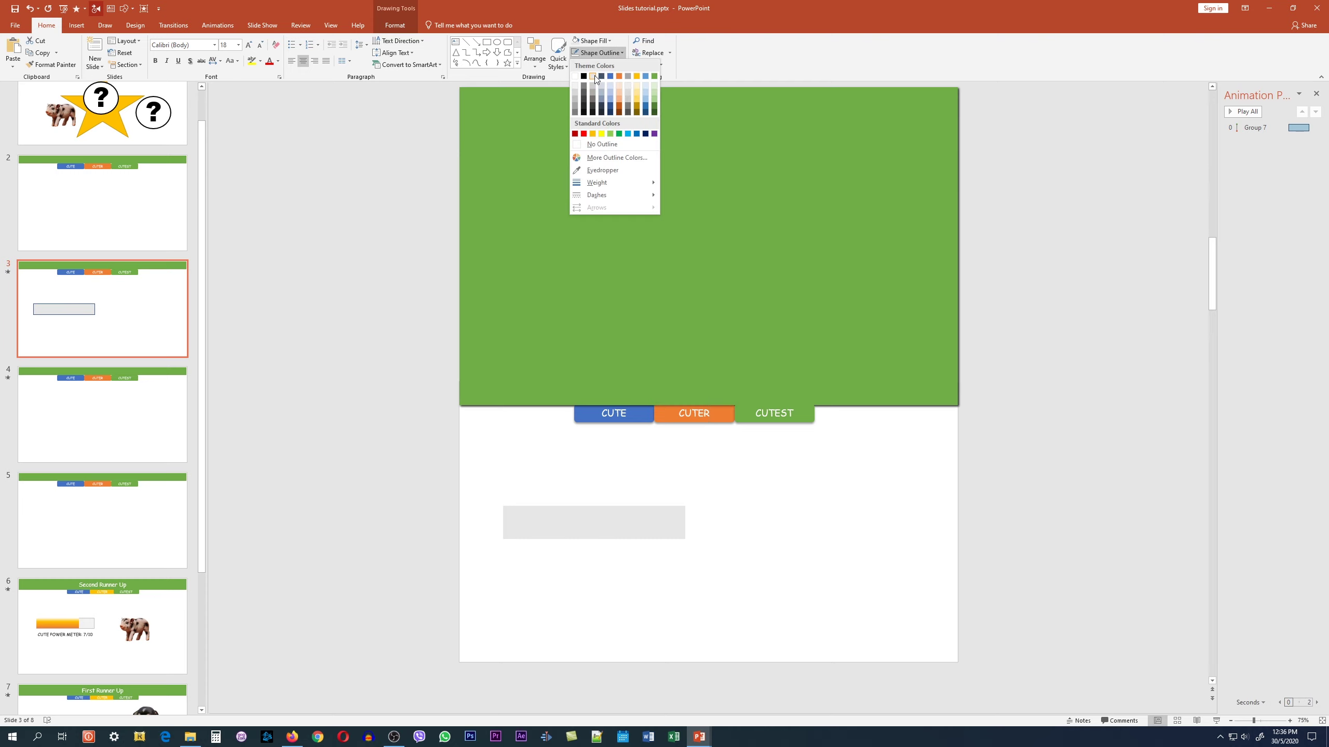
{"action": "left_click", "coordinate": [574, 99]}
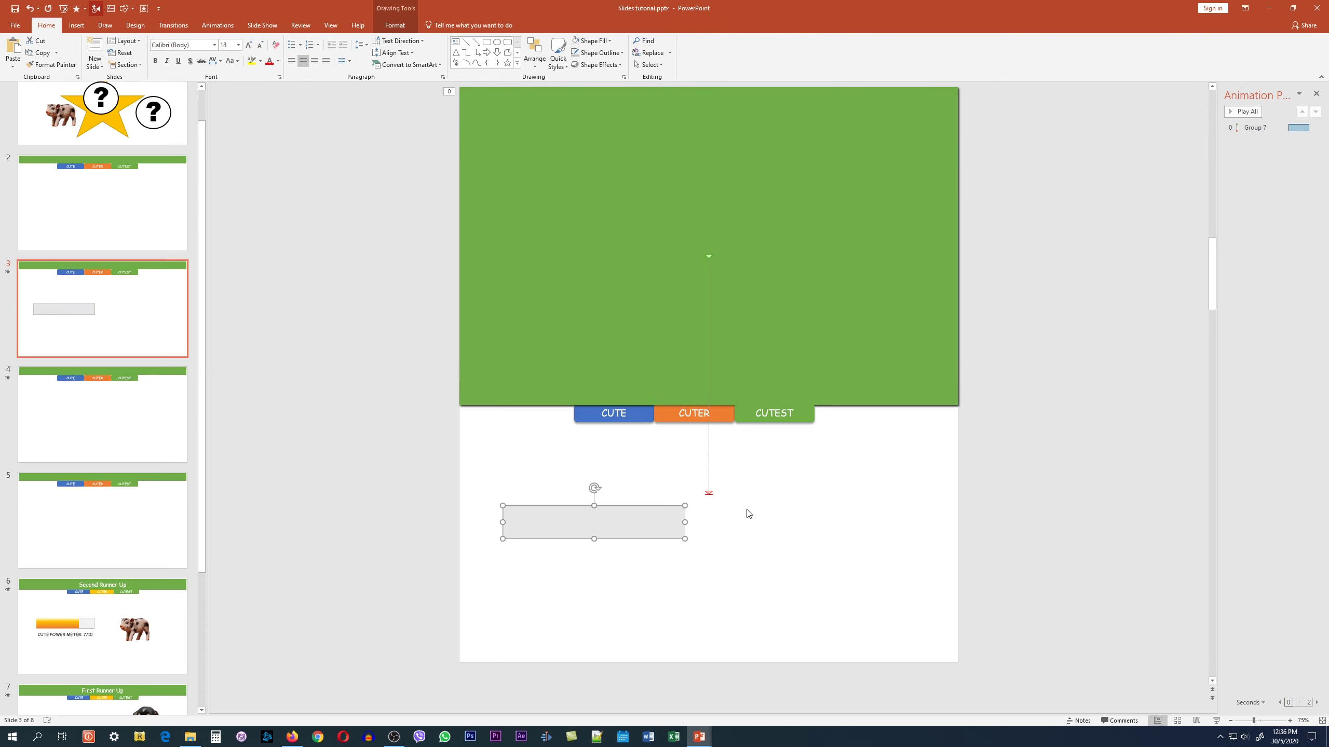
{"action": "key", "text": "ctrl+c"}
{"action": "key", "text": "ctrl+v"}
{"action": "left_click_drag", "start_coordinate": [658, 534], "coordinate": [599, 538]}
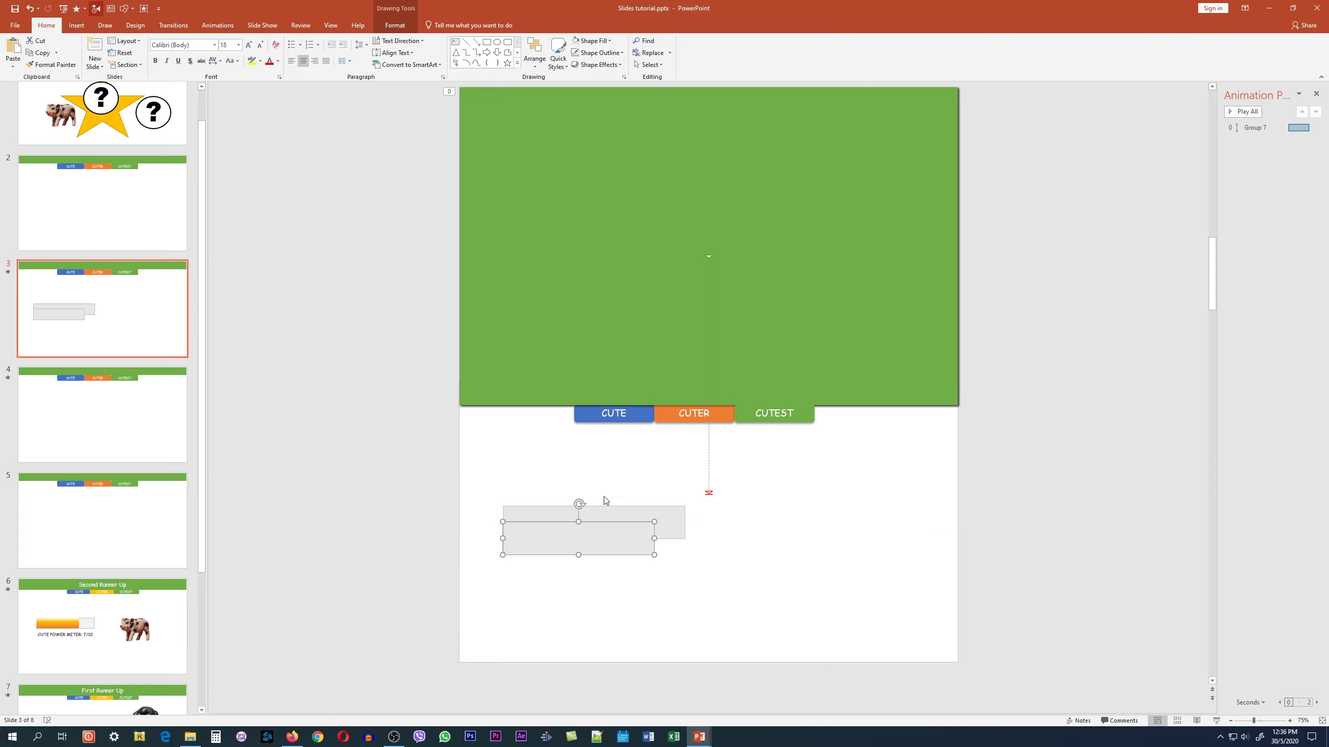
Open the Shape Fill gradient options for the front rectangle
{"action": "left_click", "coordinate": [599, 64]}
{"action": "left_click", "coordinate": [602, 53]}
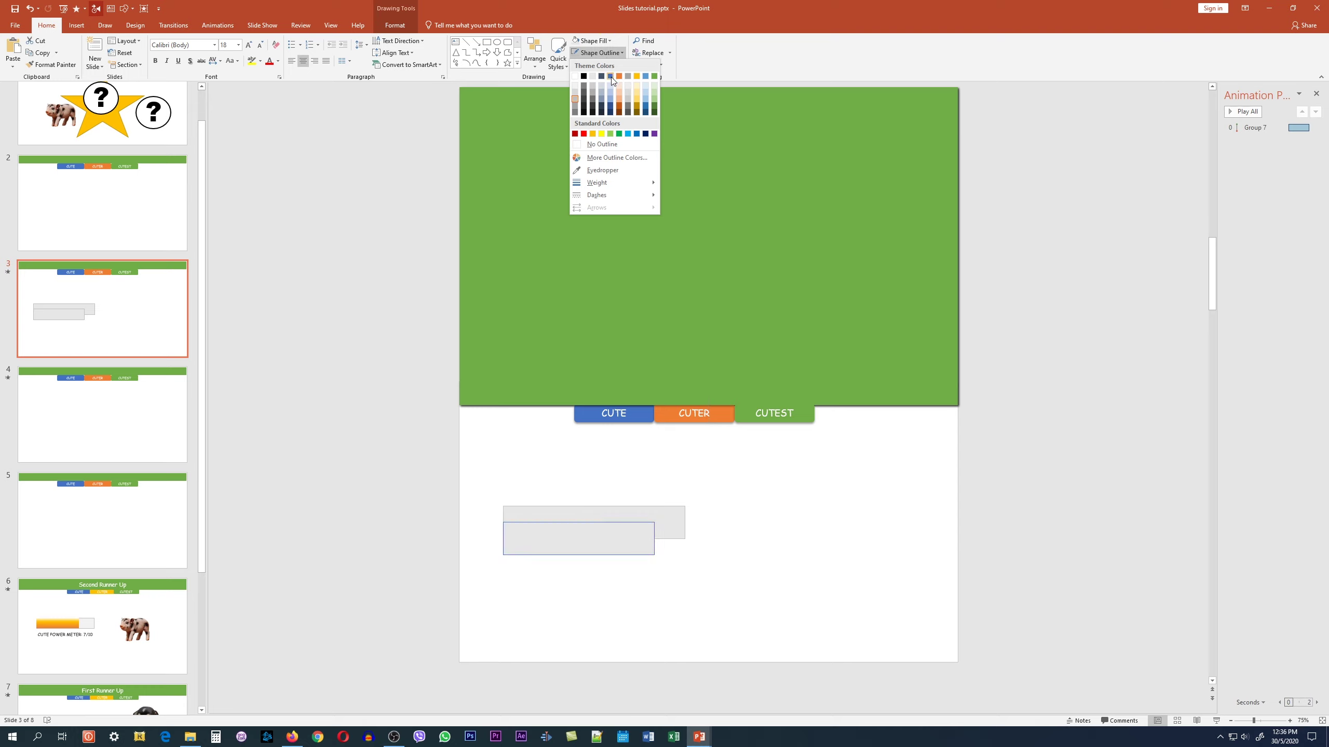
{"action": "left_click", "coordinate": [609, 41]}
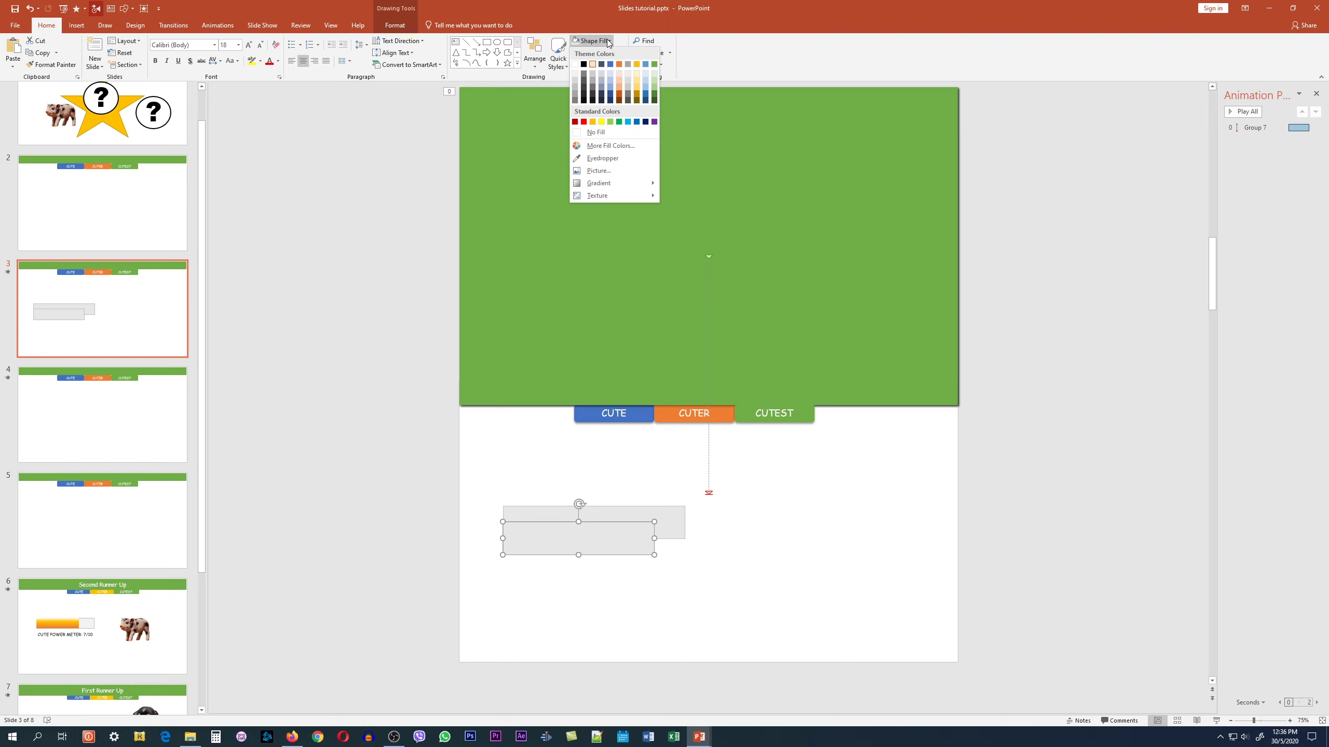
{"action": "mouse_move", "coordinate": [611, 184]}
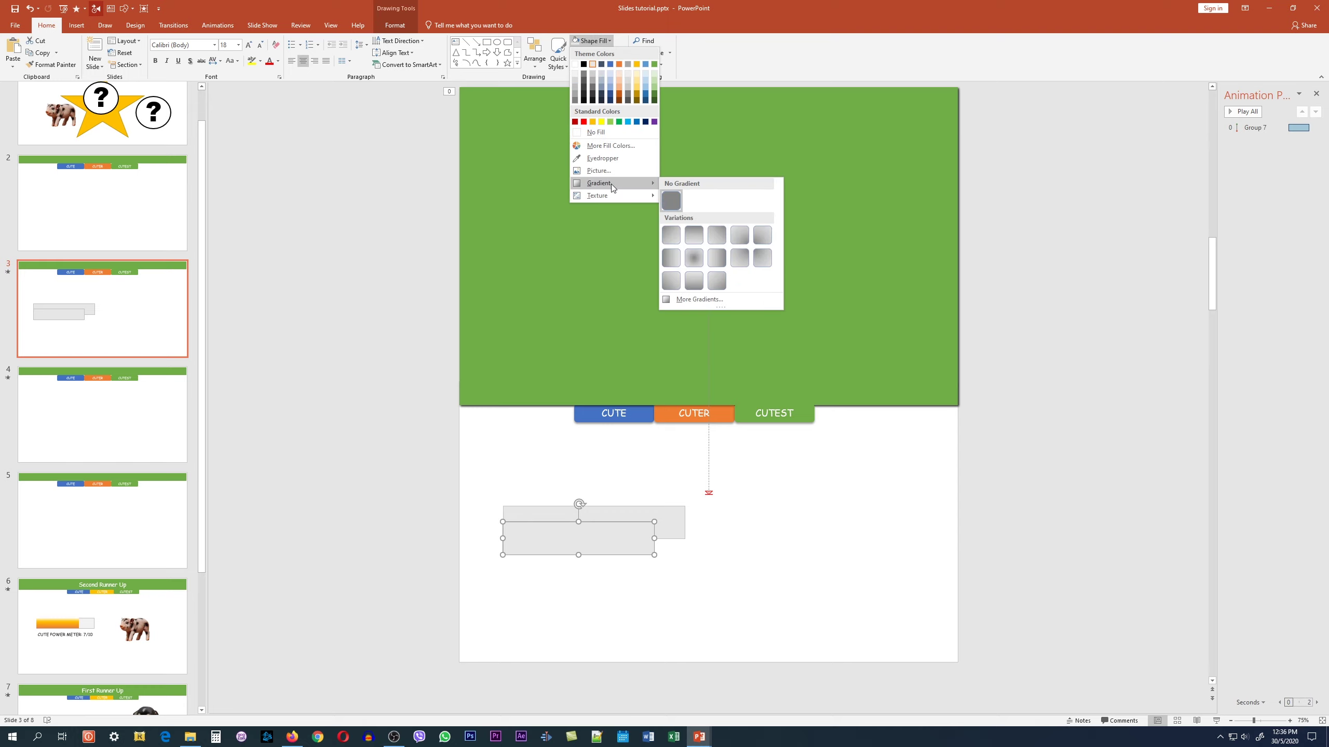
Give the front bar a gradient fill, with the gradient stops moved to 49% and 56%
{"action": "left_click", "coordinate": [693, 300]}
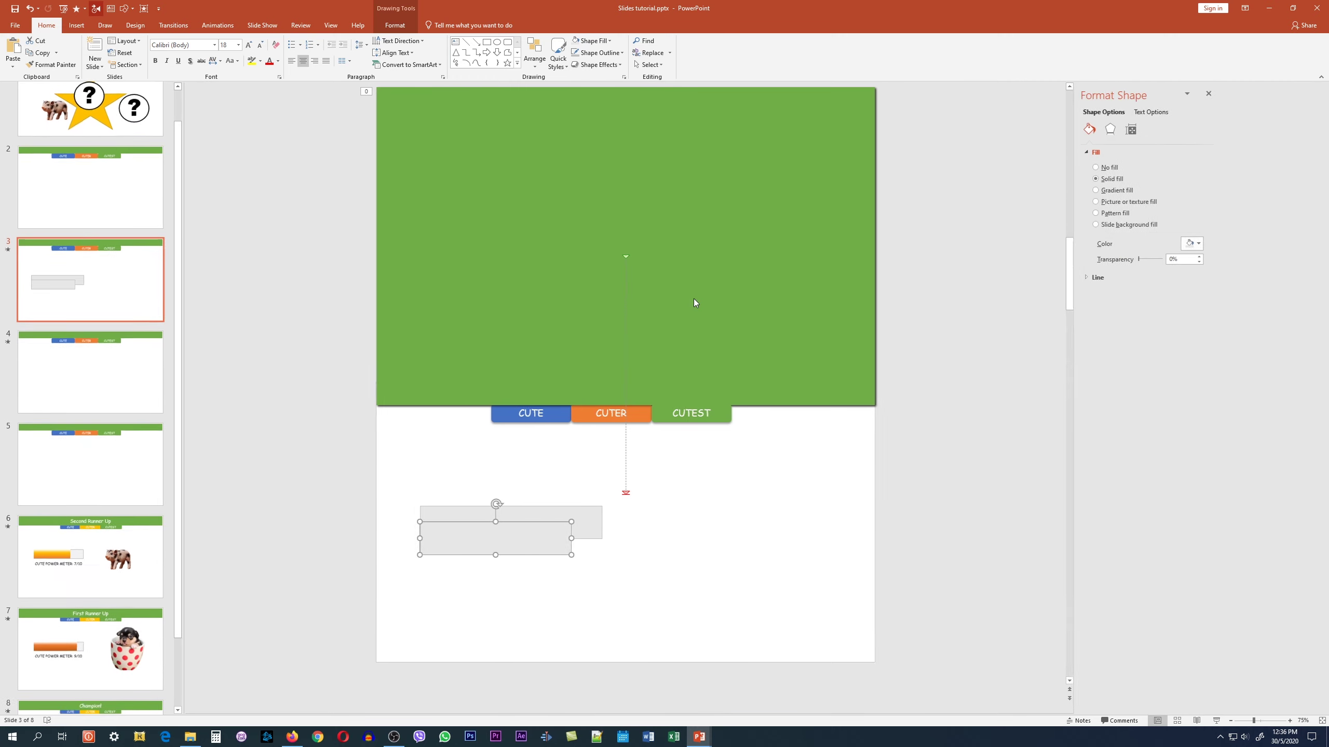
{"action": "left_click", "coordinate": [1092, 190]}
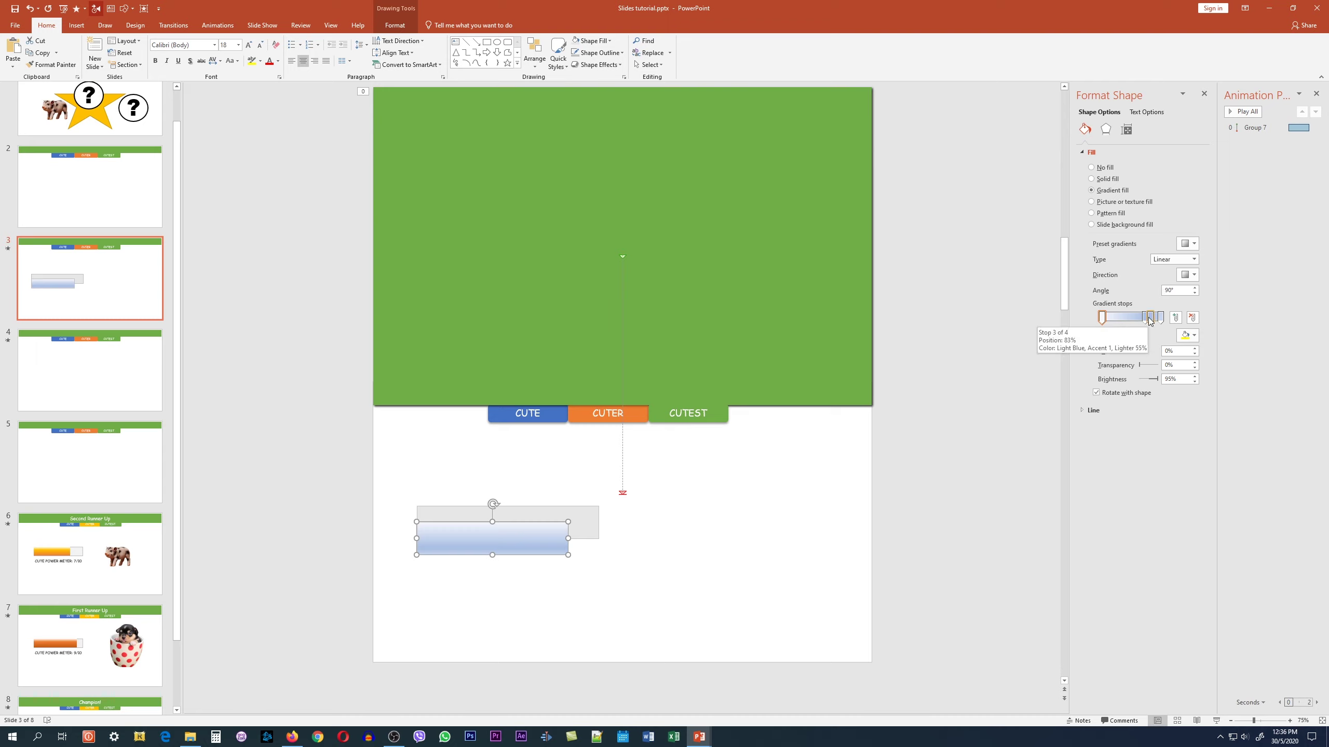
{"action": "left_click_drag", "start_coordinate": [1149, 320], "coordinate": [1133, 323]}
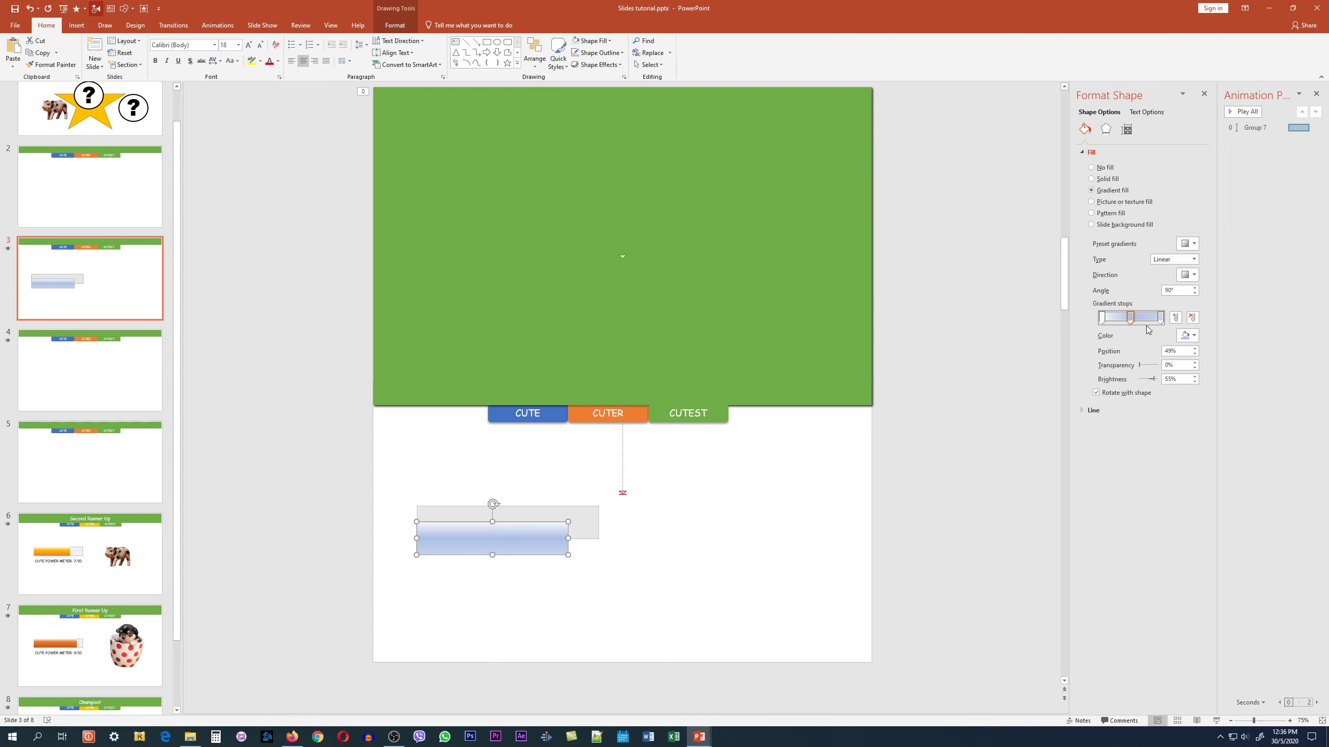
{"action": "left_click_drag", "start_coordinate": [1131, 317], "coordinate": [1134, 318]}
Make the end stop orange and the middle stop light orange, then move the bar onto the grey bar
{"action": "left_click", "coordinate": [1185, 340]}
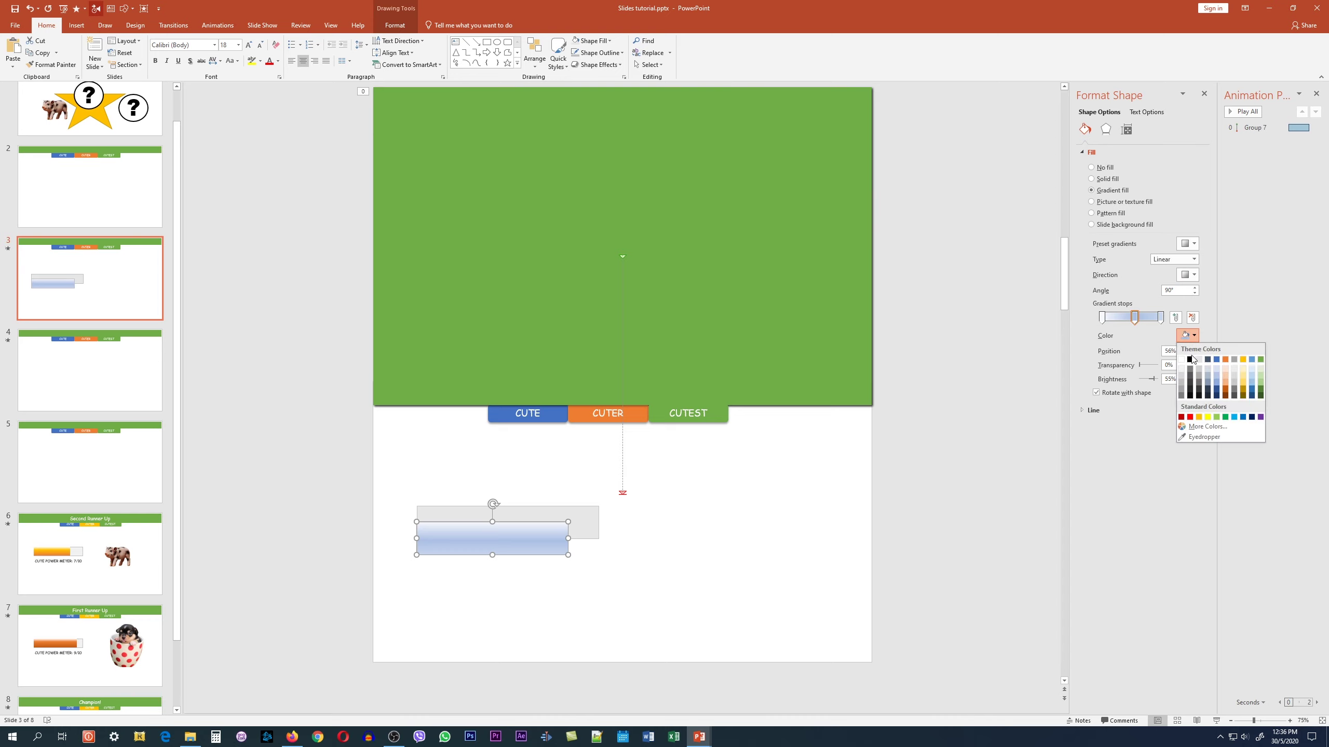
{"action": "left_click", "coordinate": [1159, 317]}
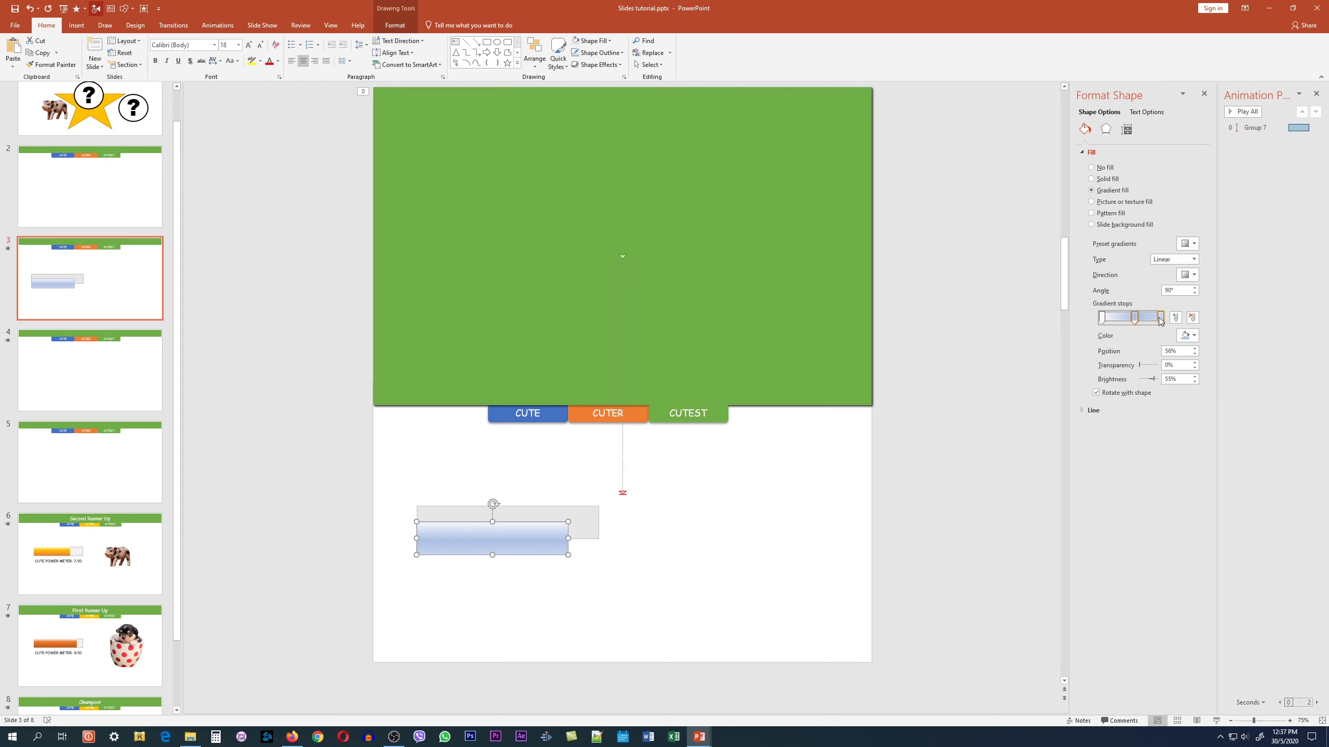
{"action": "left_click", "coordinate": [1188, 335]}
{"action": "left_click", "coordinate": [1214, 365]}
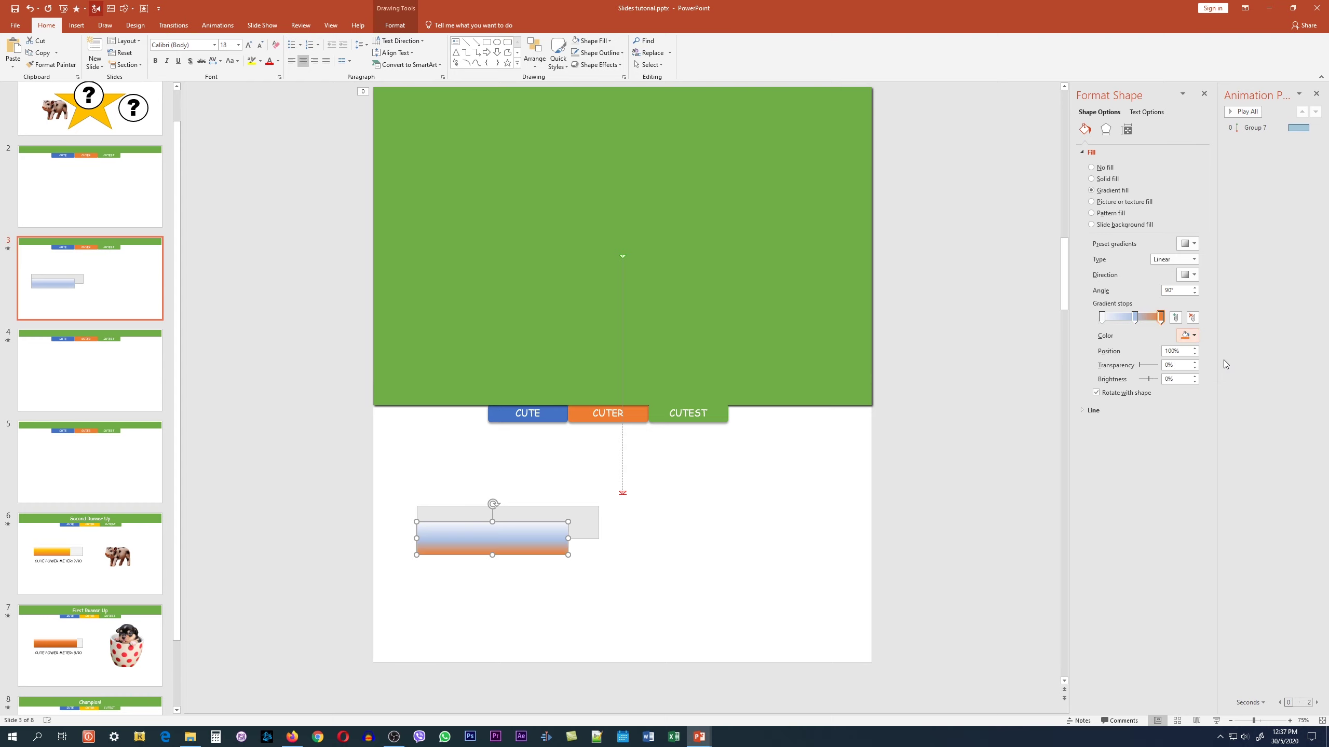
{"action": "left_click", "coordinate": [1134, 317]}
{"action": "left_click", "coordinate": [1187, 335]}
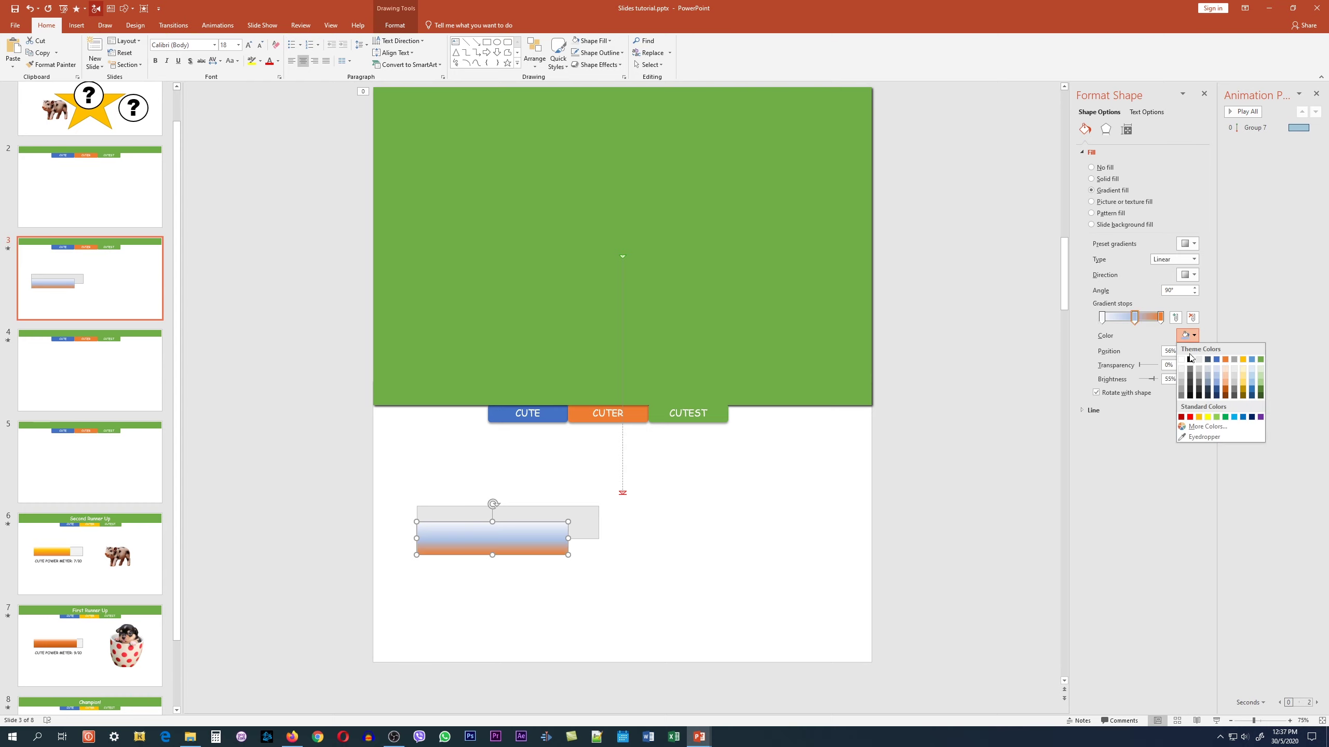
{"action": "left_click", "coordinate": [1225, 378]}
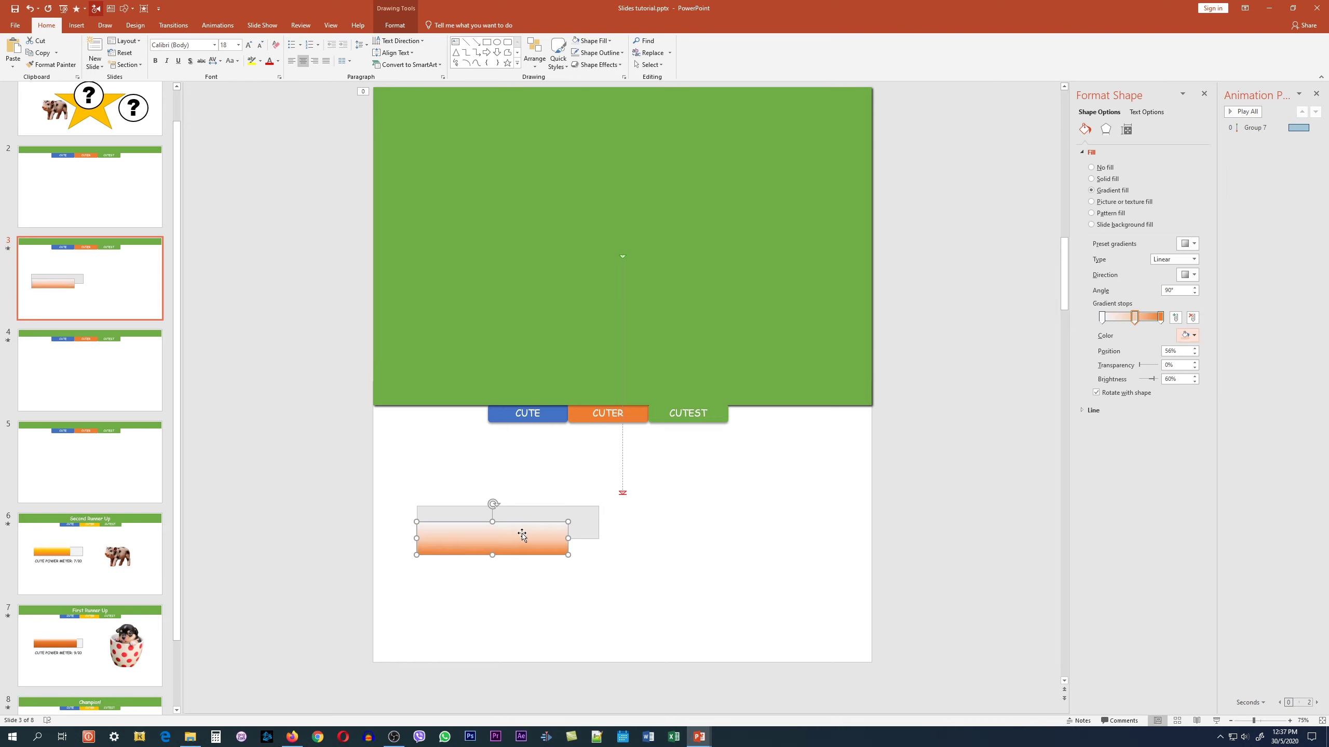
{"action": "left_click_drag", "start_coordinate": [505, 547], "coordinate": [509, 529]}
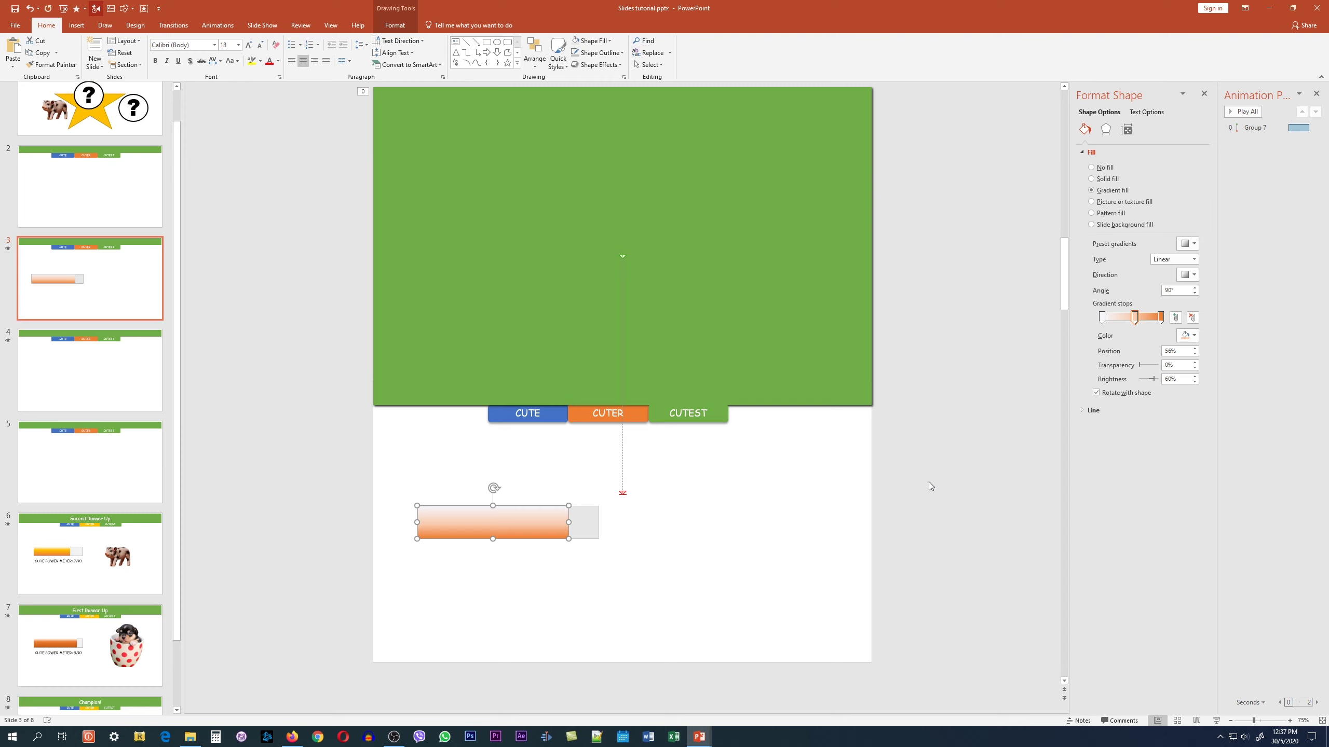
Apply a Wipe entrance animation from the left to the orange gradient bar
{"action": "left_click", "coordinate": [964, 524]}
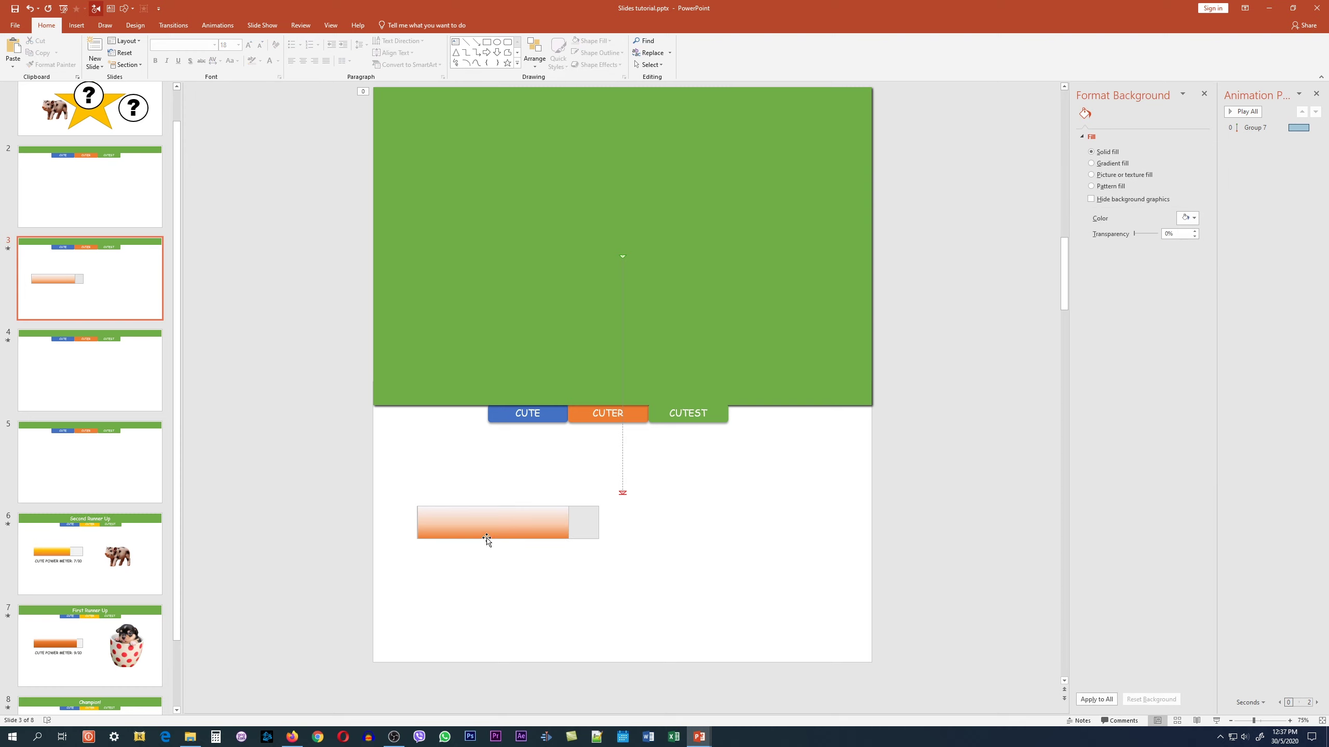
{"action": "left_click", "coordinate": [489, 535]}
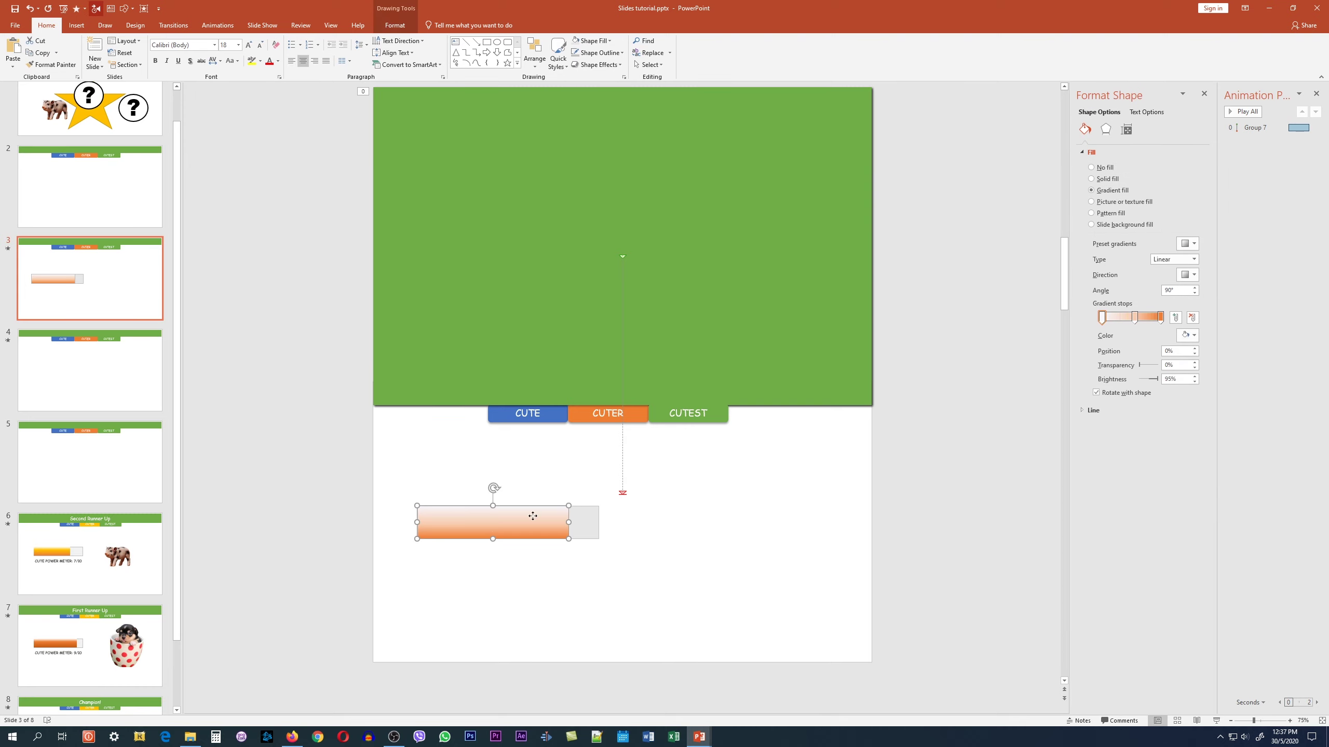
{"action": "left_click", "coordinate": [218, 27]}
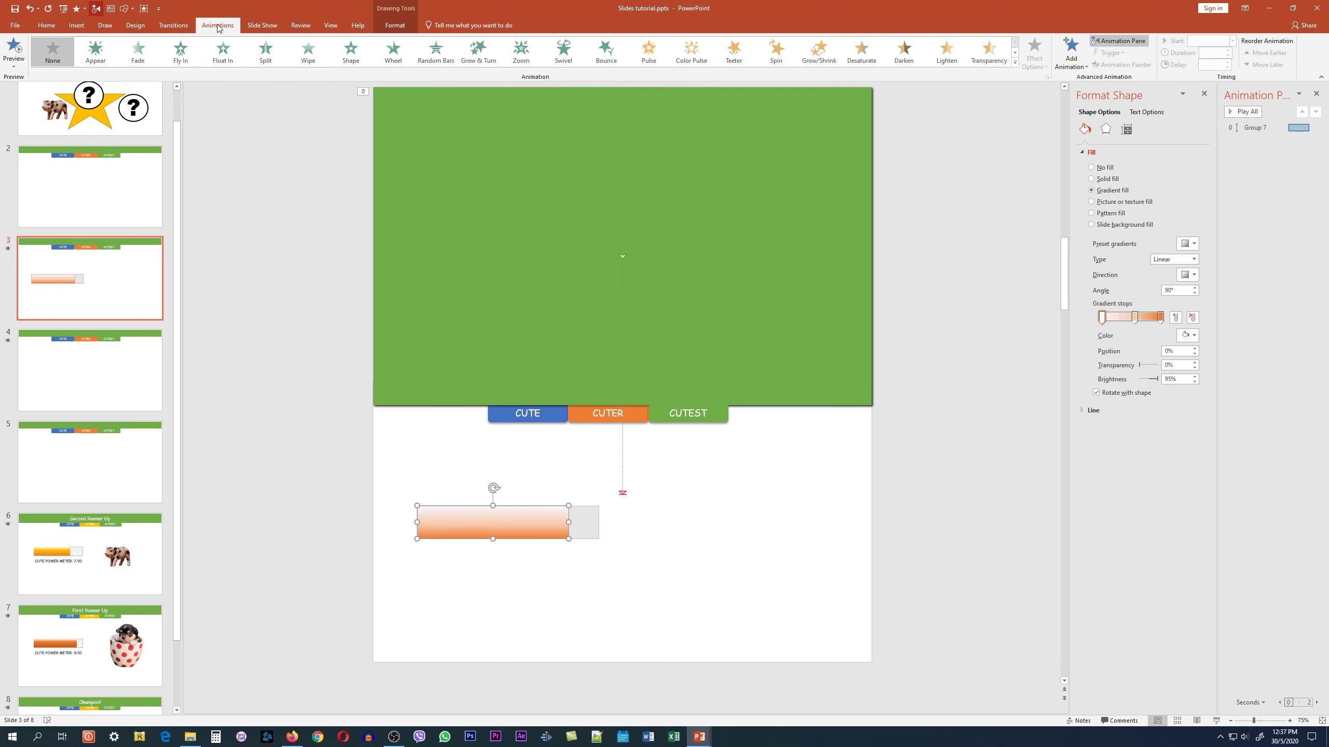
{"action": "left_click", "coordinate": [310, 55]}
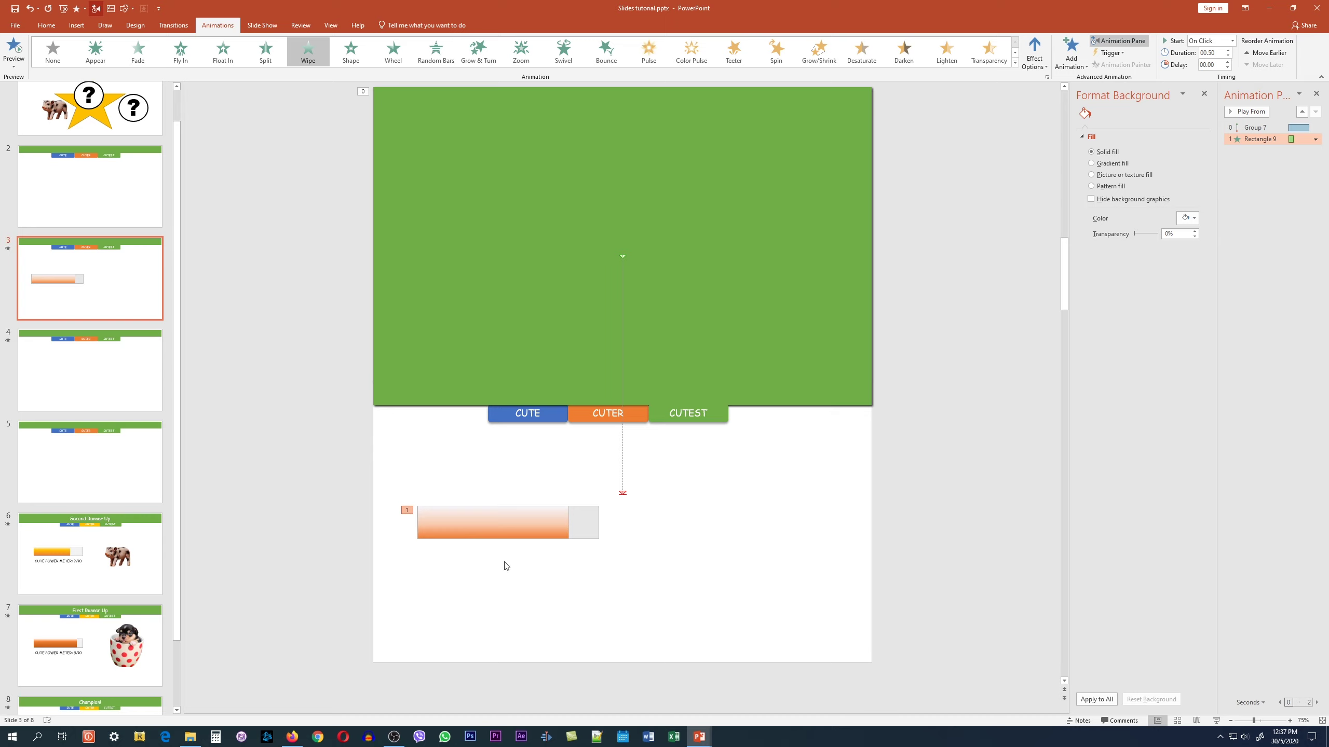
{"action": "left_click", "coordinate": [1043, 67]}
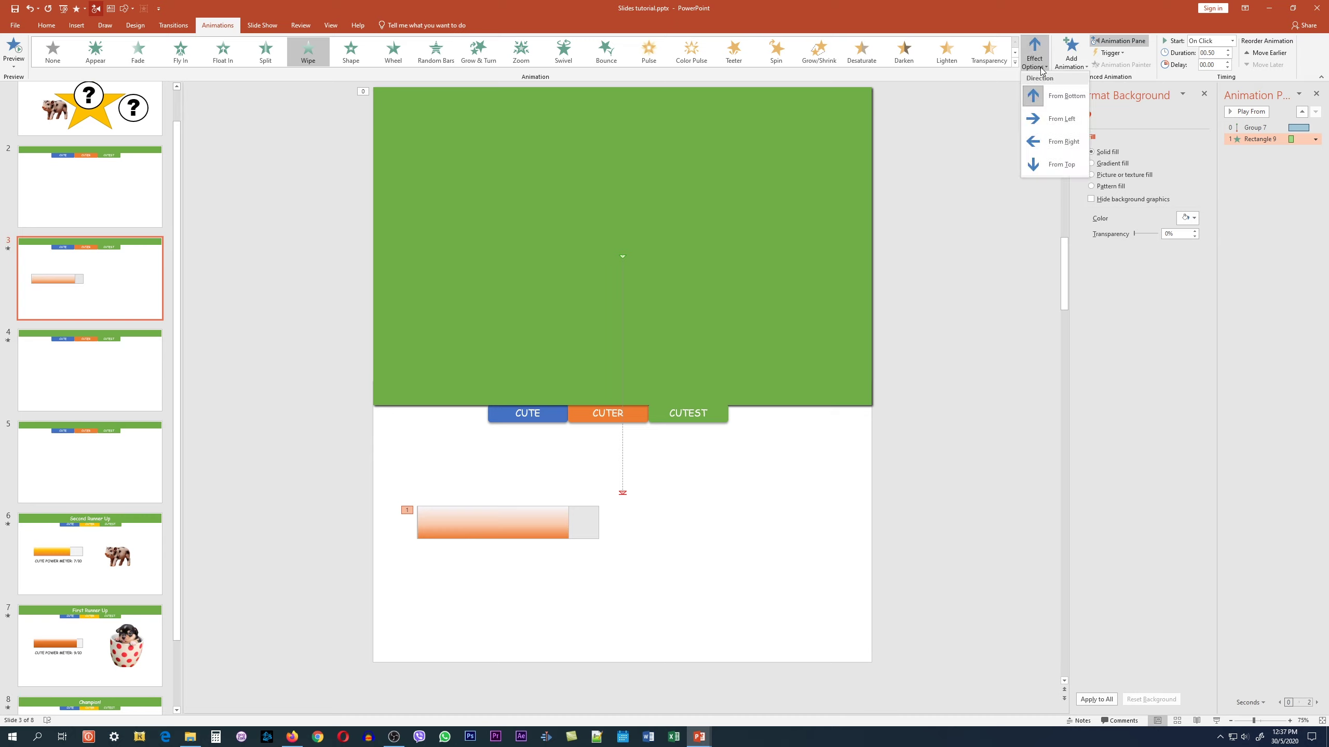
{"action": "left_click", "coordinate": [1038, 123]}
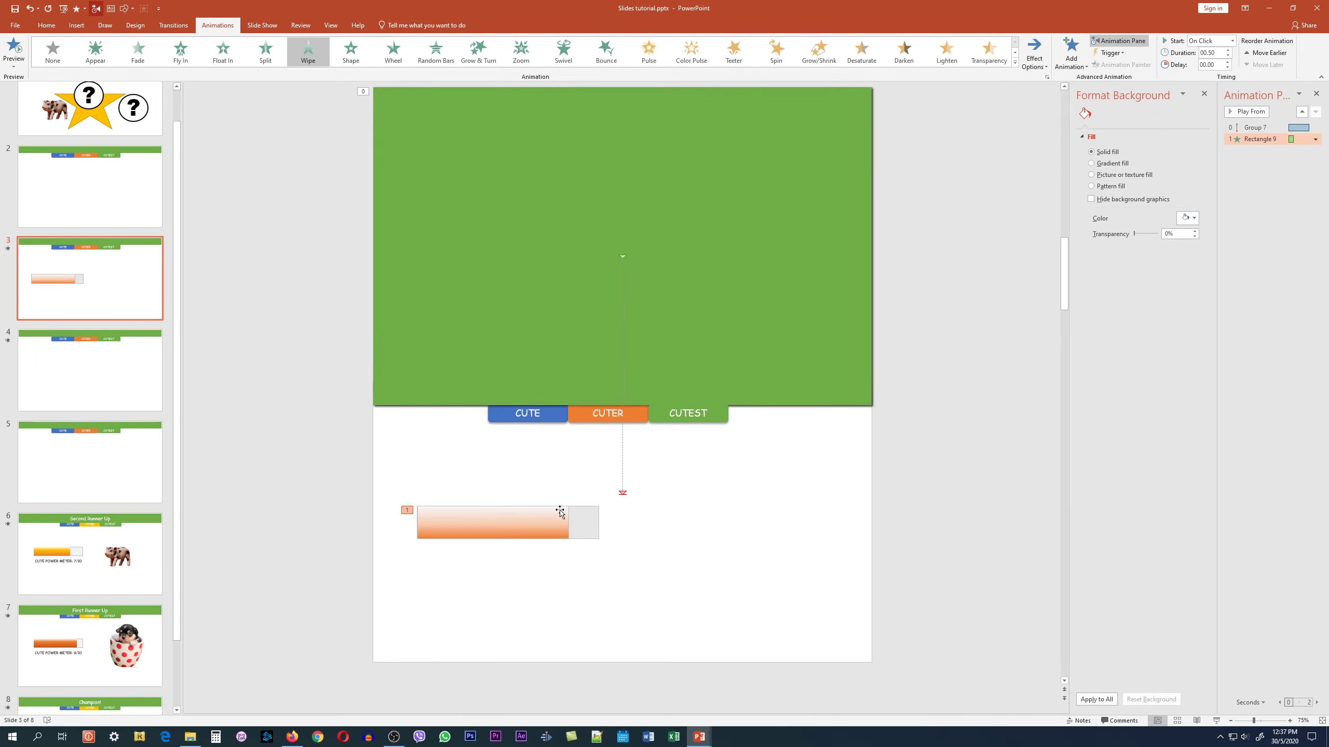
{"action": "left_click", "coordinate": [594, 523]}
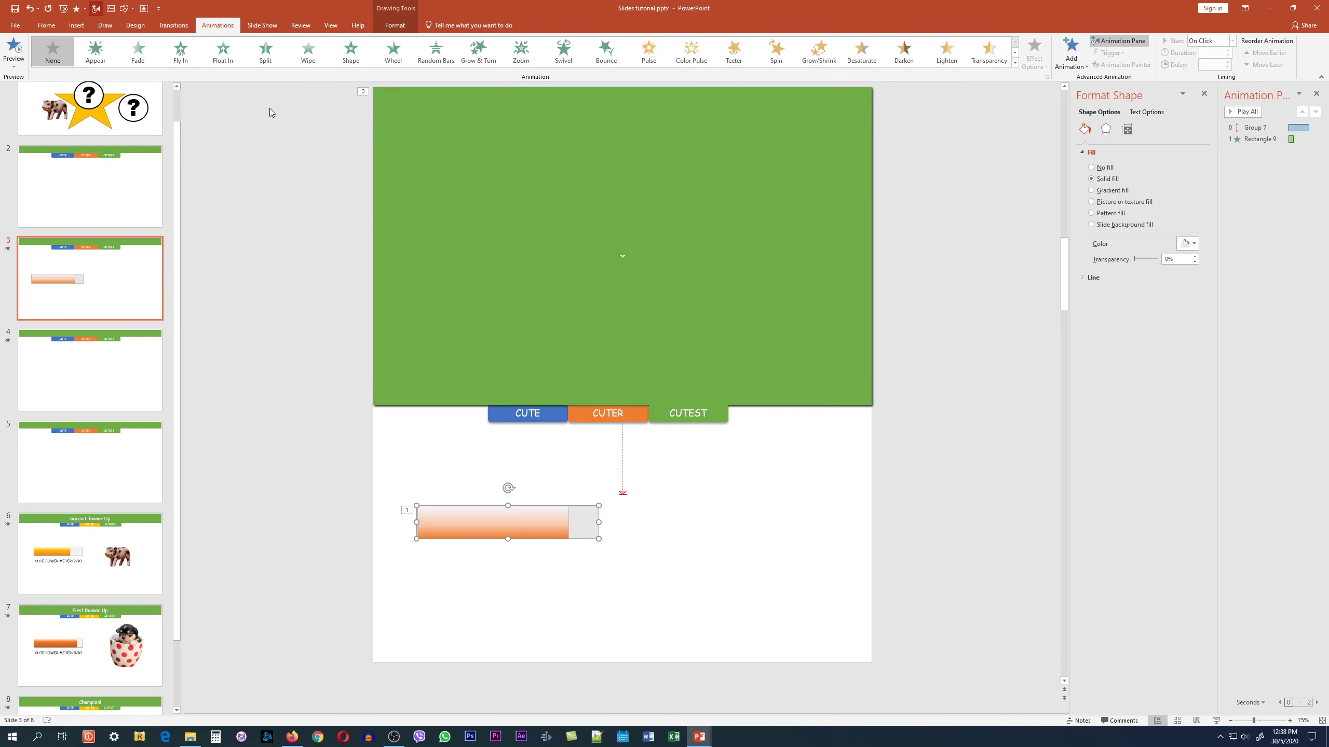
Fade in the grey bar After Previous, ahead of the orange bar's Wipe set to With Previous
{"action": "left_click", "coordinate": [145, 54]}
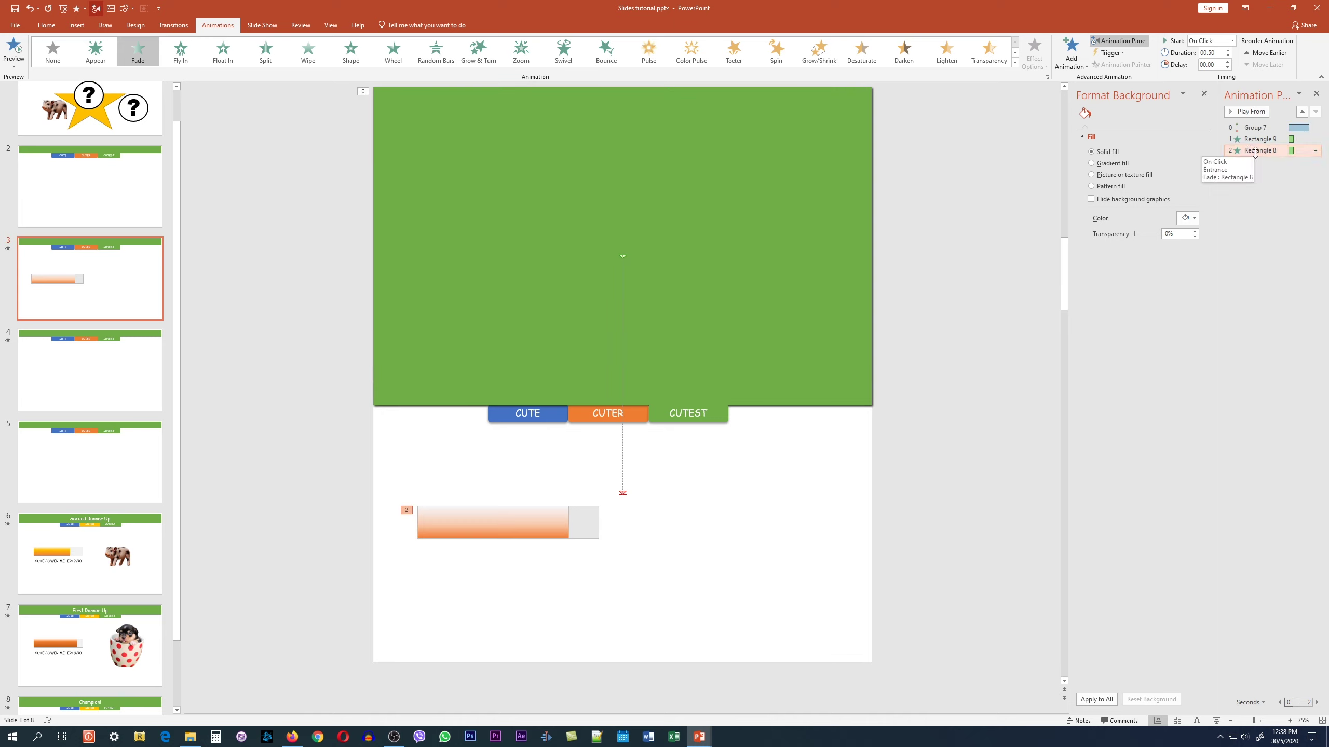
{"action": "left_click_drag", "start_coordinate": [1255, 151], "coordinate": [1256, 135]}
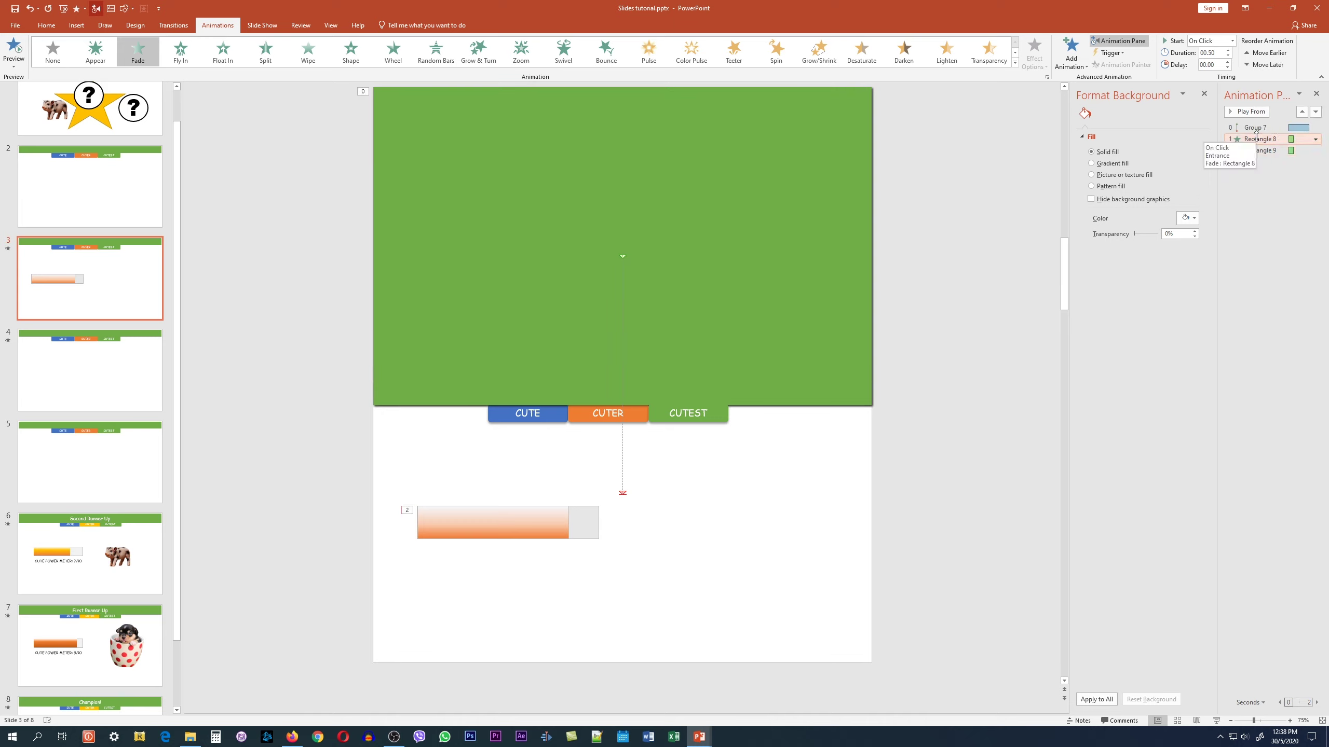
{"action": "right_click", "coordinate": [1266, 140]}
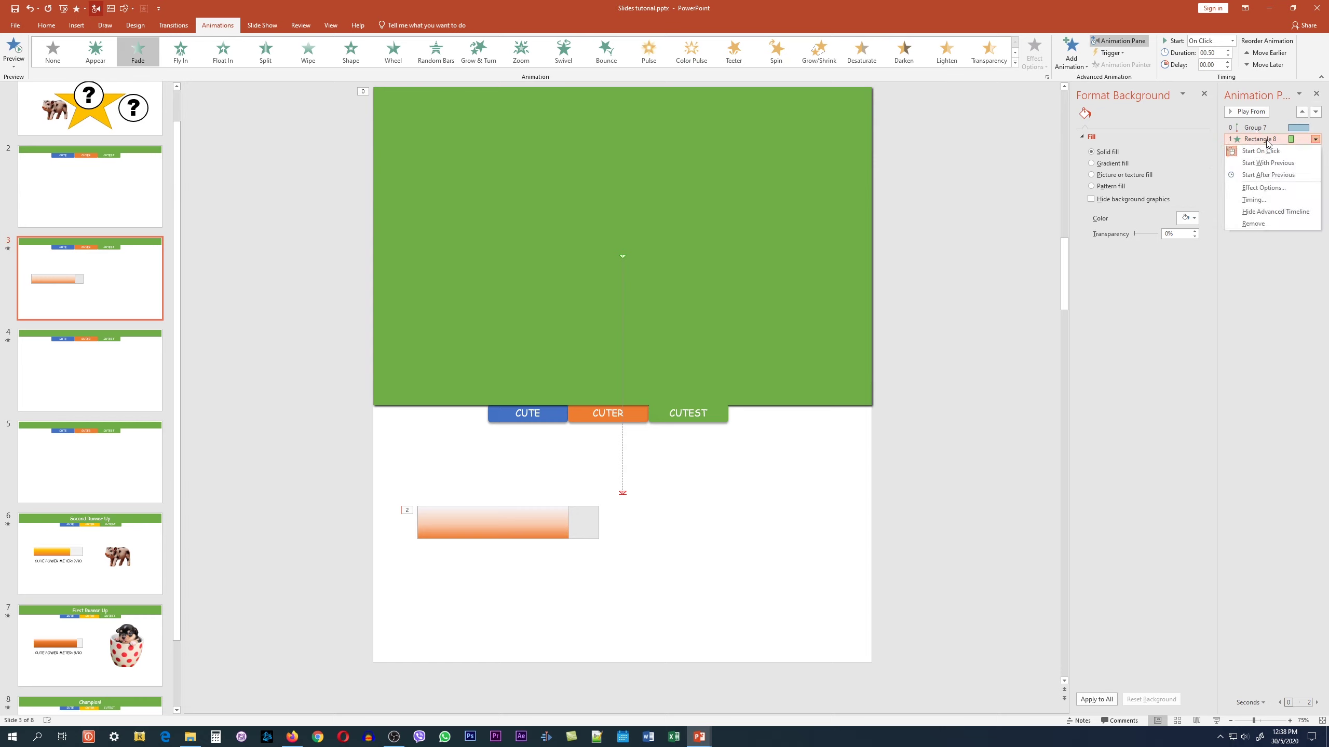
{"action": "left_click", "coordinate": [1264, 176]}
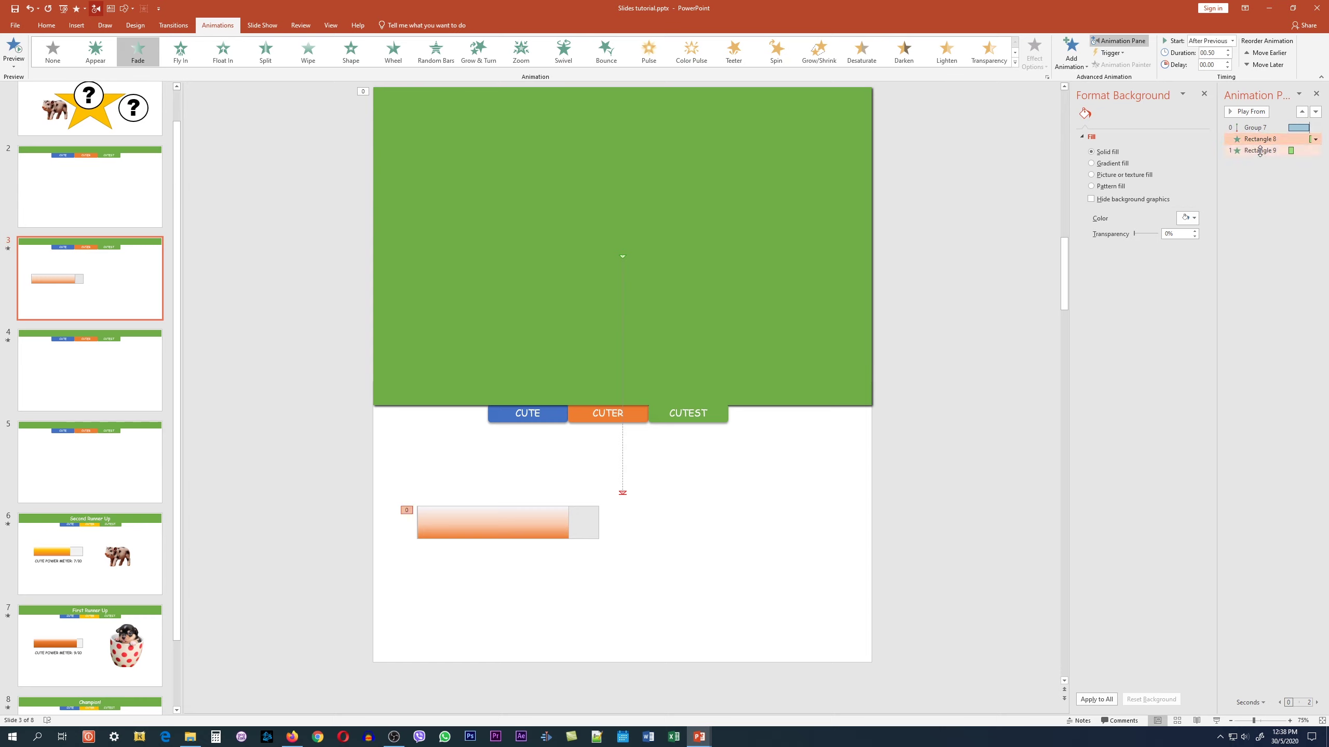
{"action": "left_click", "coordinate": [1259, 152]}
{"action": "right_click", "coordinate": [1259, 151]}
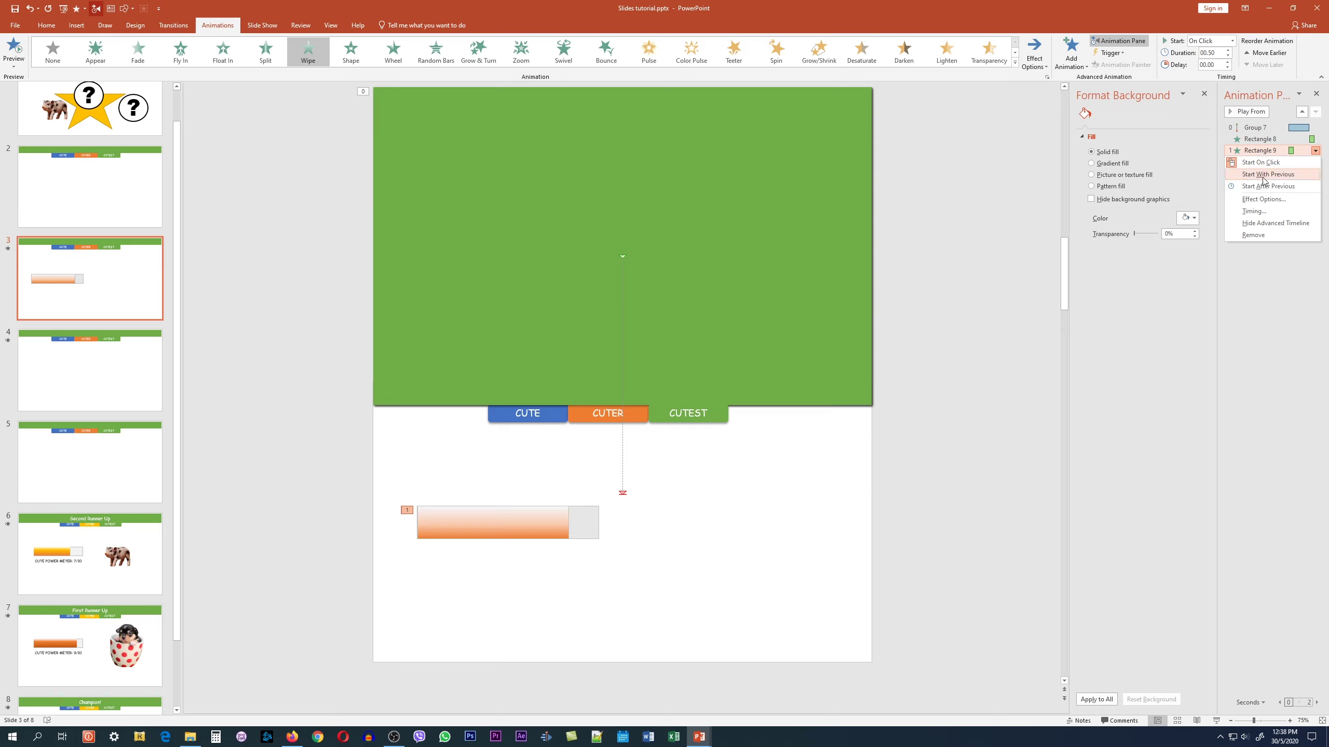
{"action": "left_click", "coordinate": [1263, 176]}
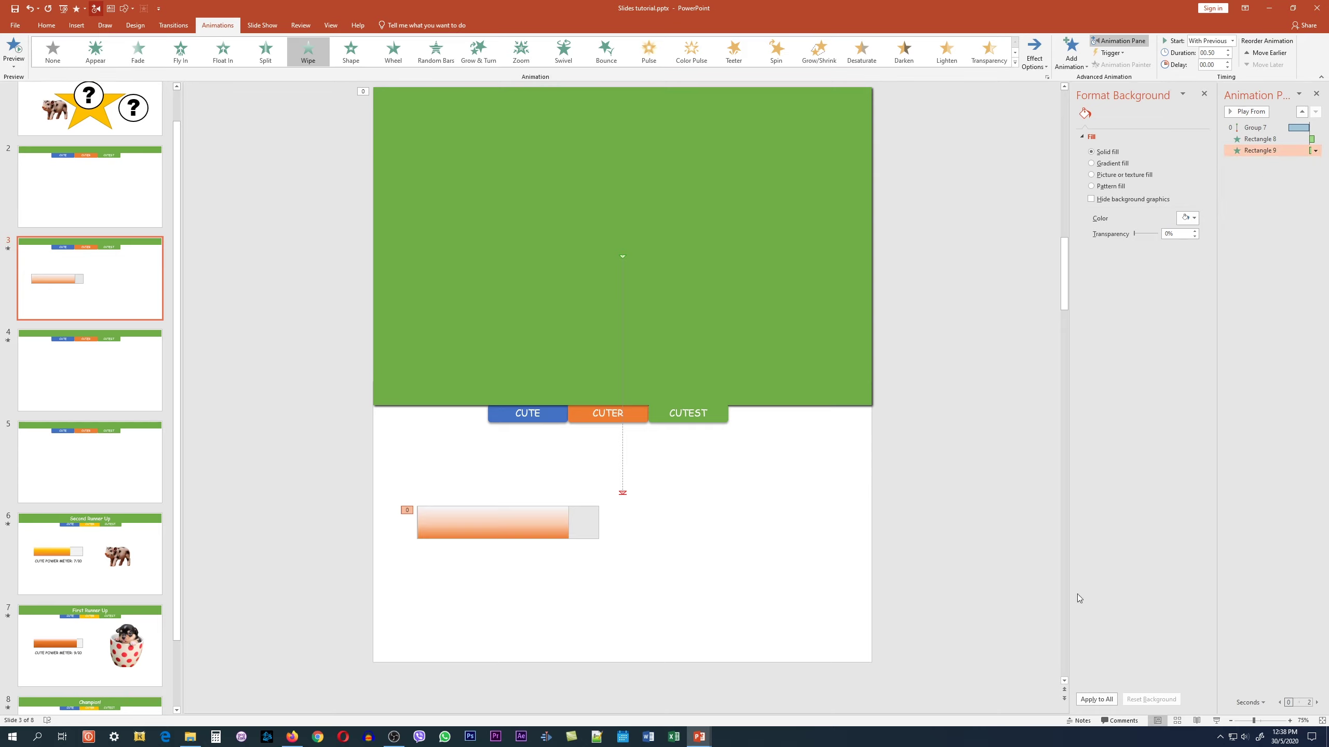
Preview slide 3 as a full-screen slide show
{"action": "left_click", "coordinate": [1215, 721]}
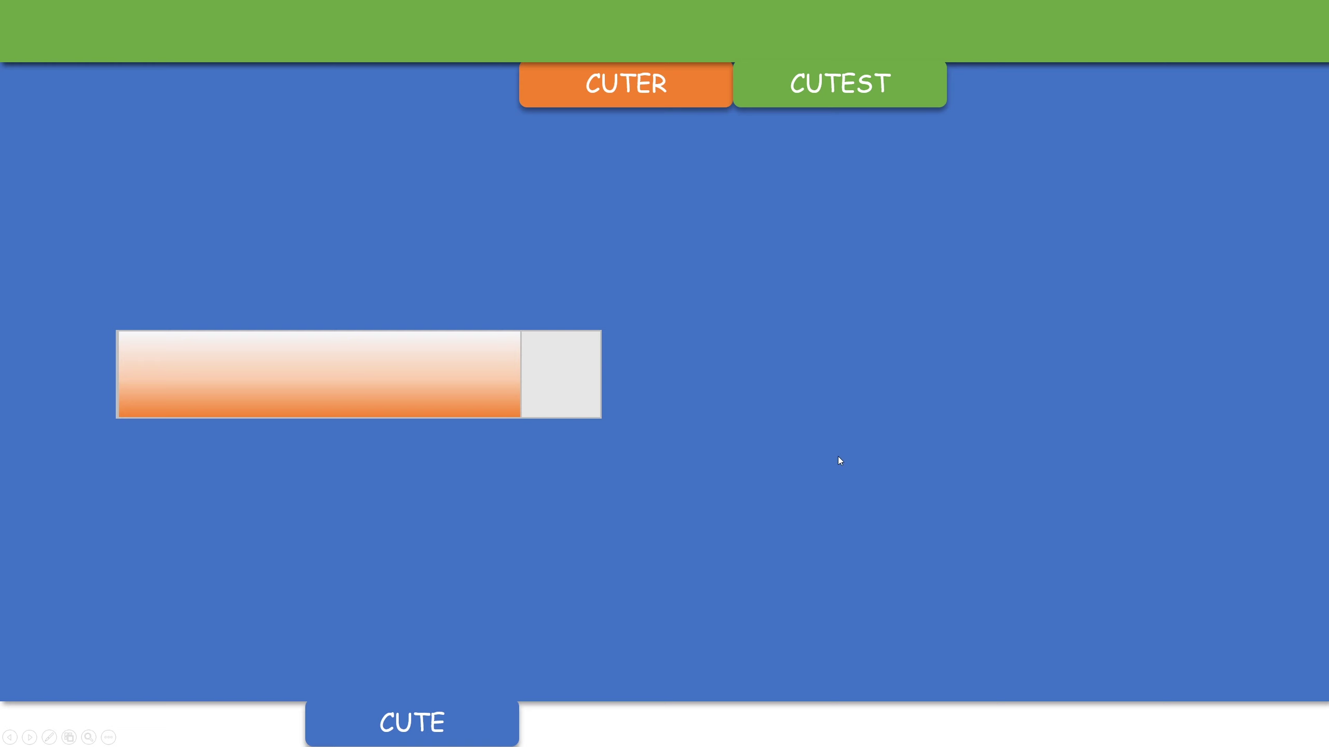
{"action": "key", "text": "Escape"}
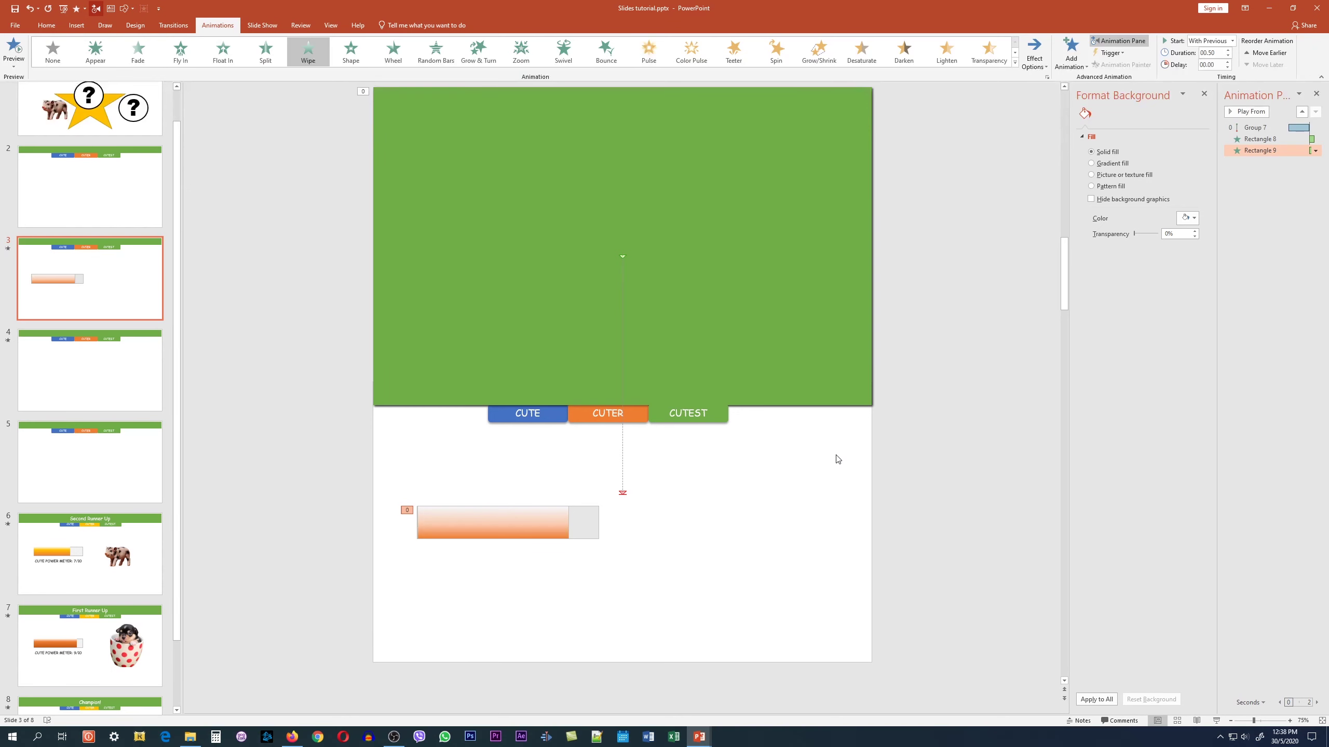